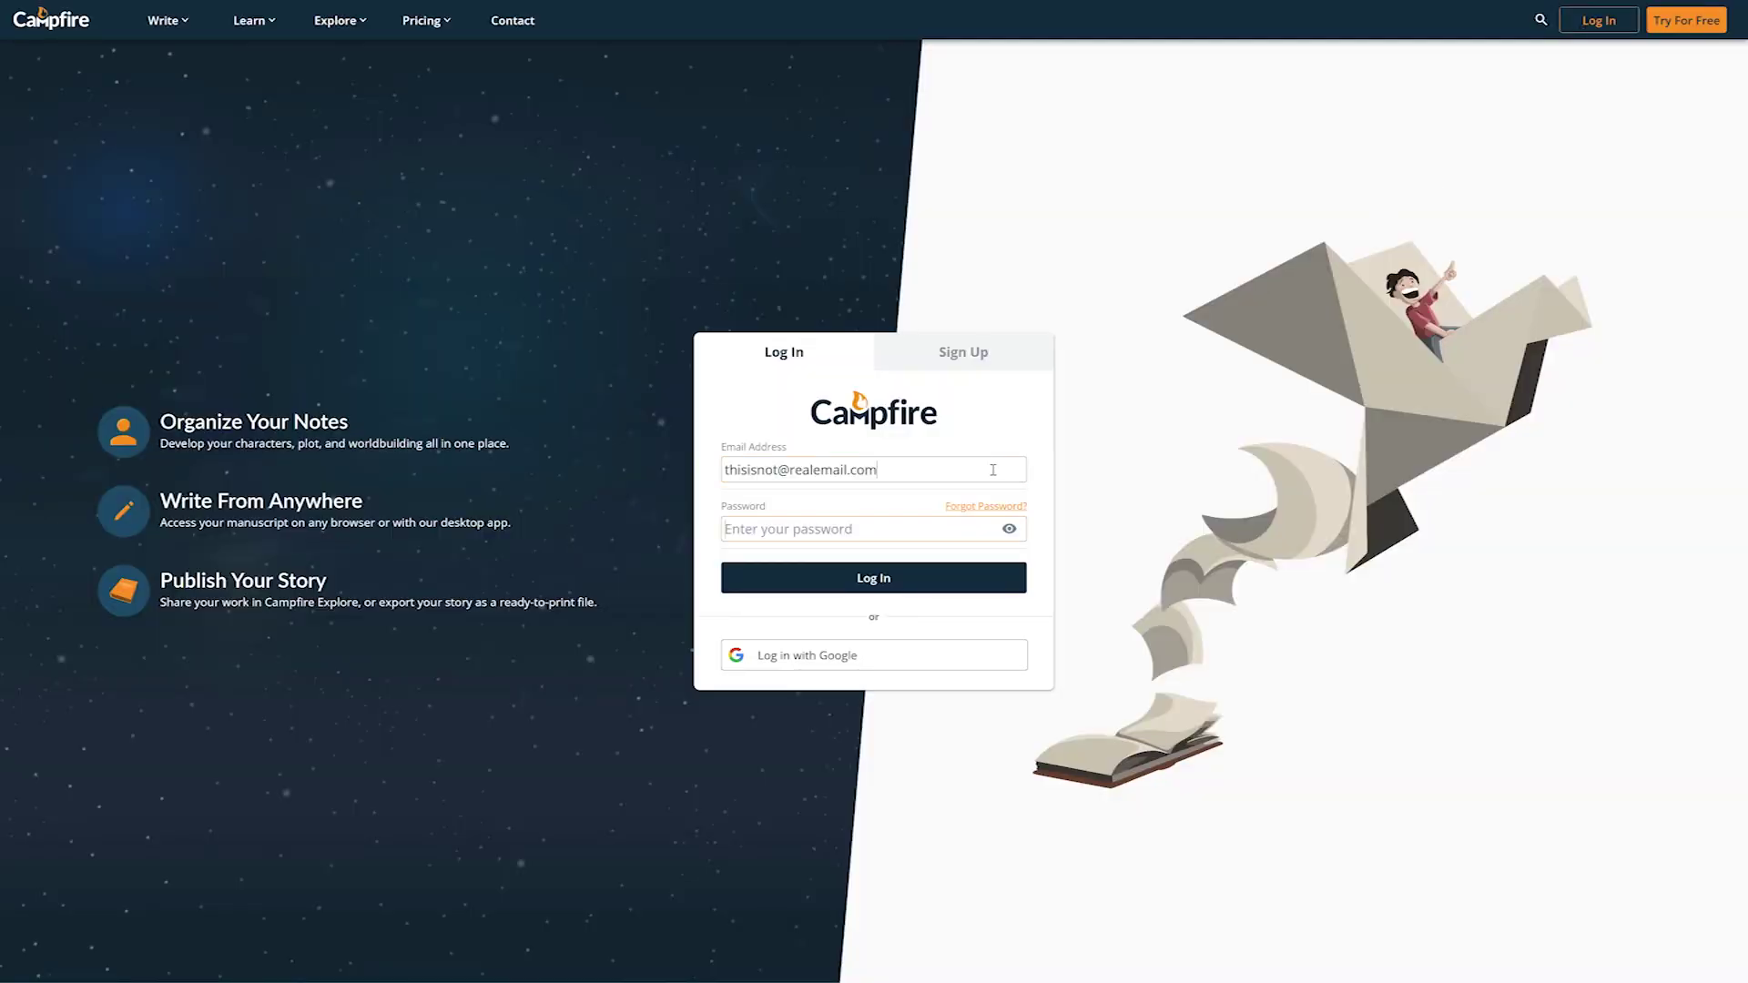
- Enter the account password and submit to log in to Campfire
type("********")
key("Return")
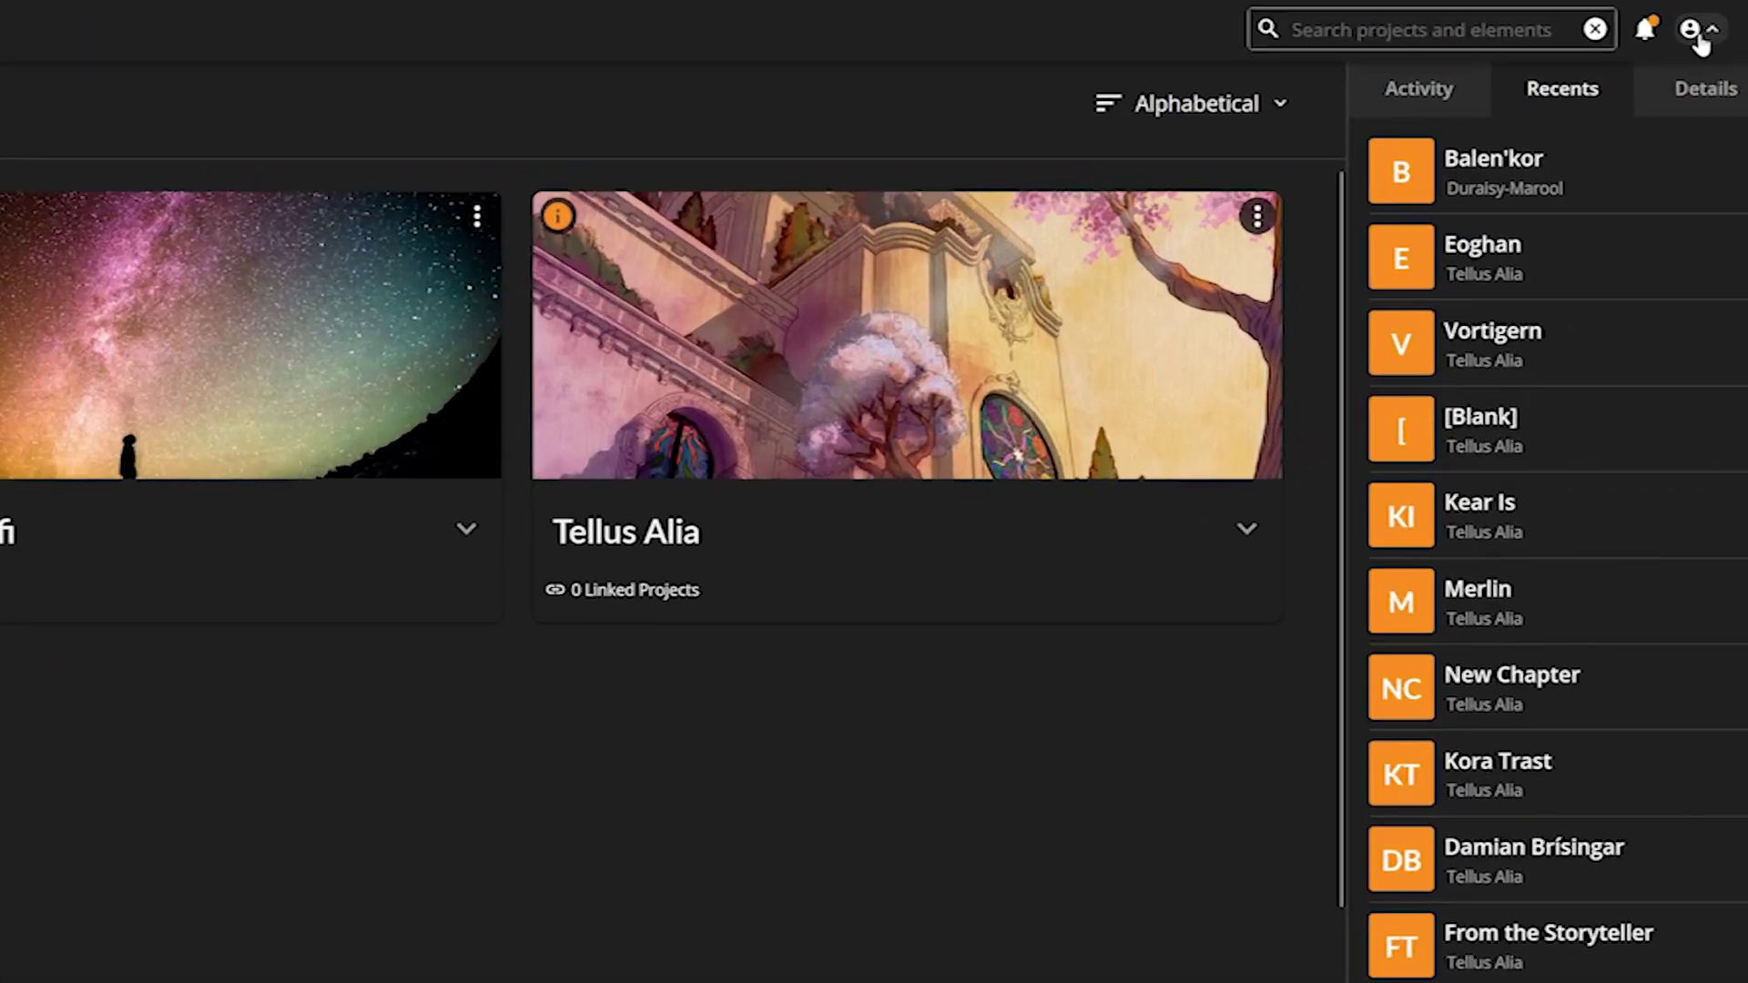
- Go to the Project Themes page from the account menu
left_click(1712, 19)
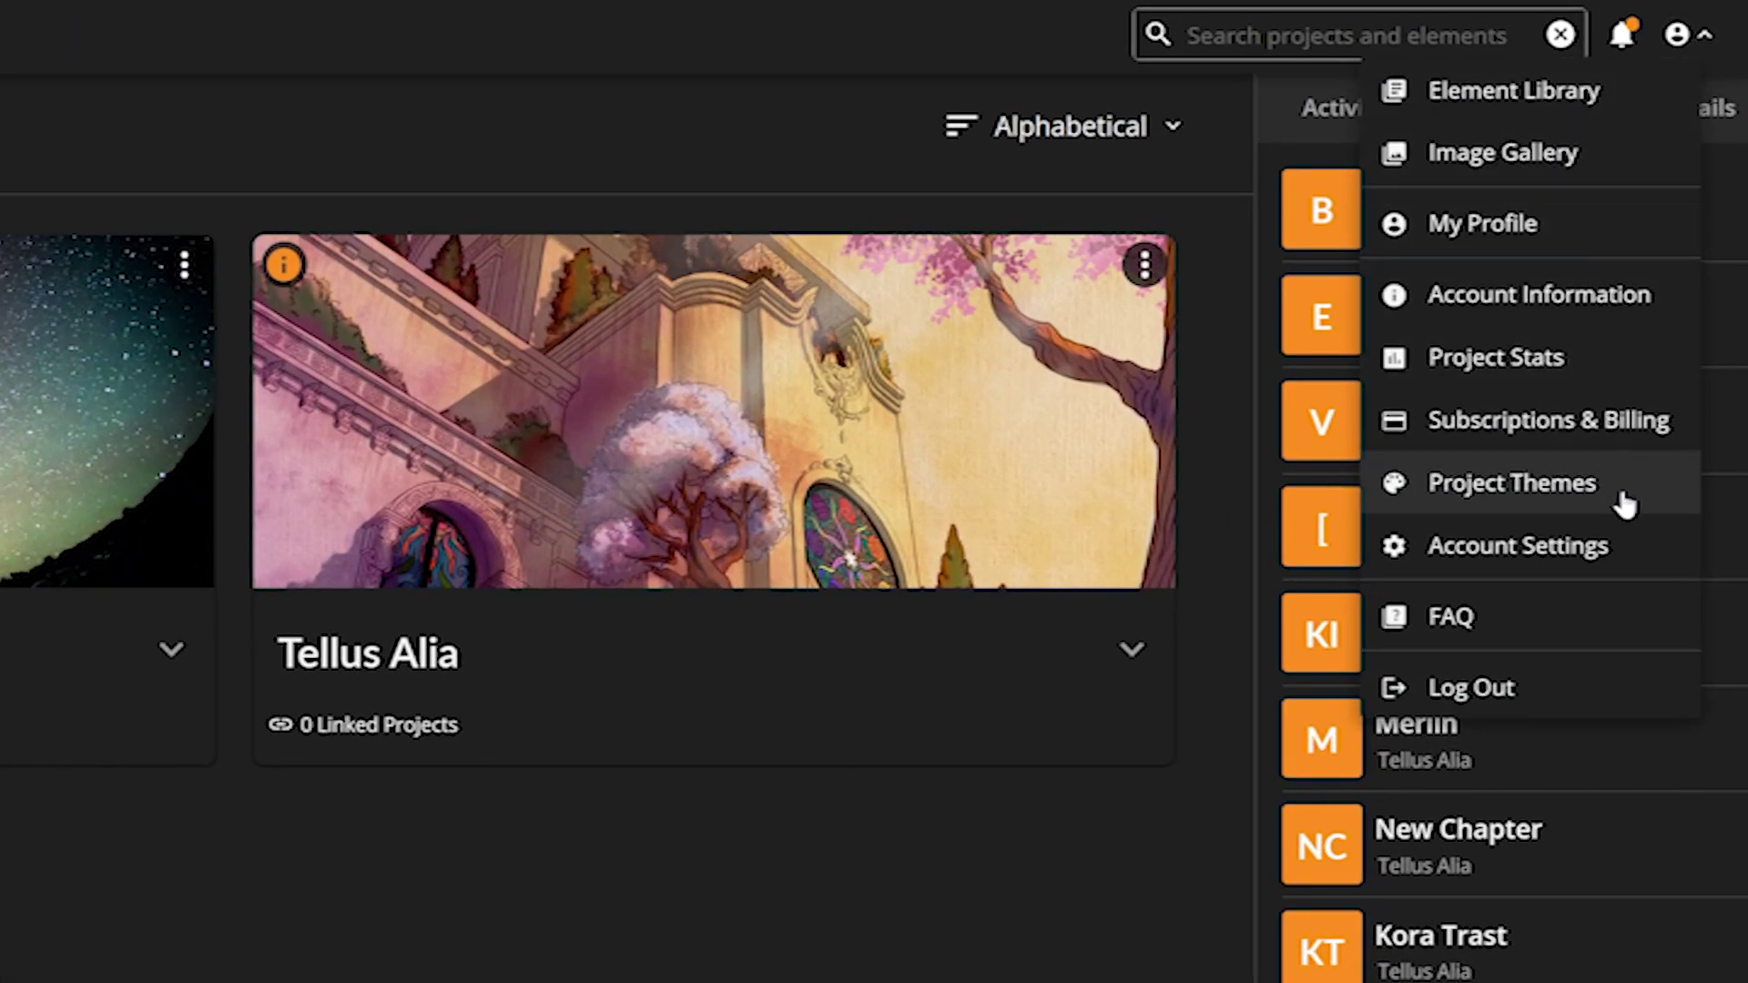
left_click(1625, 510)
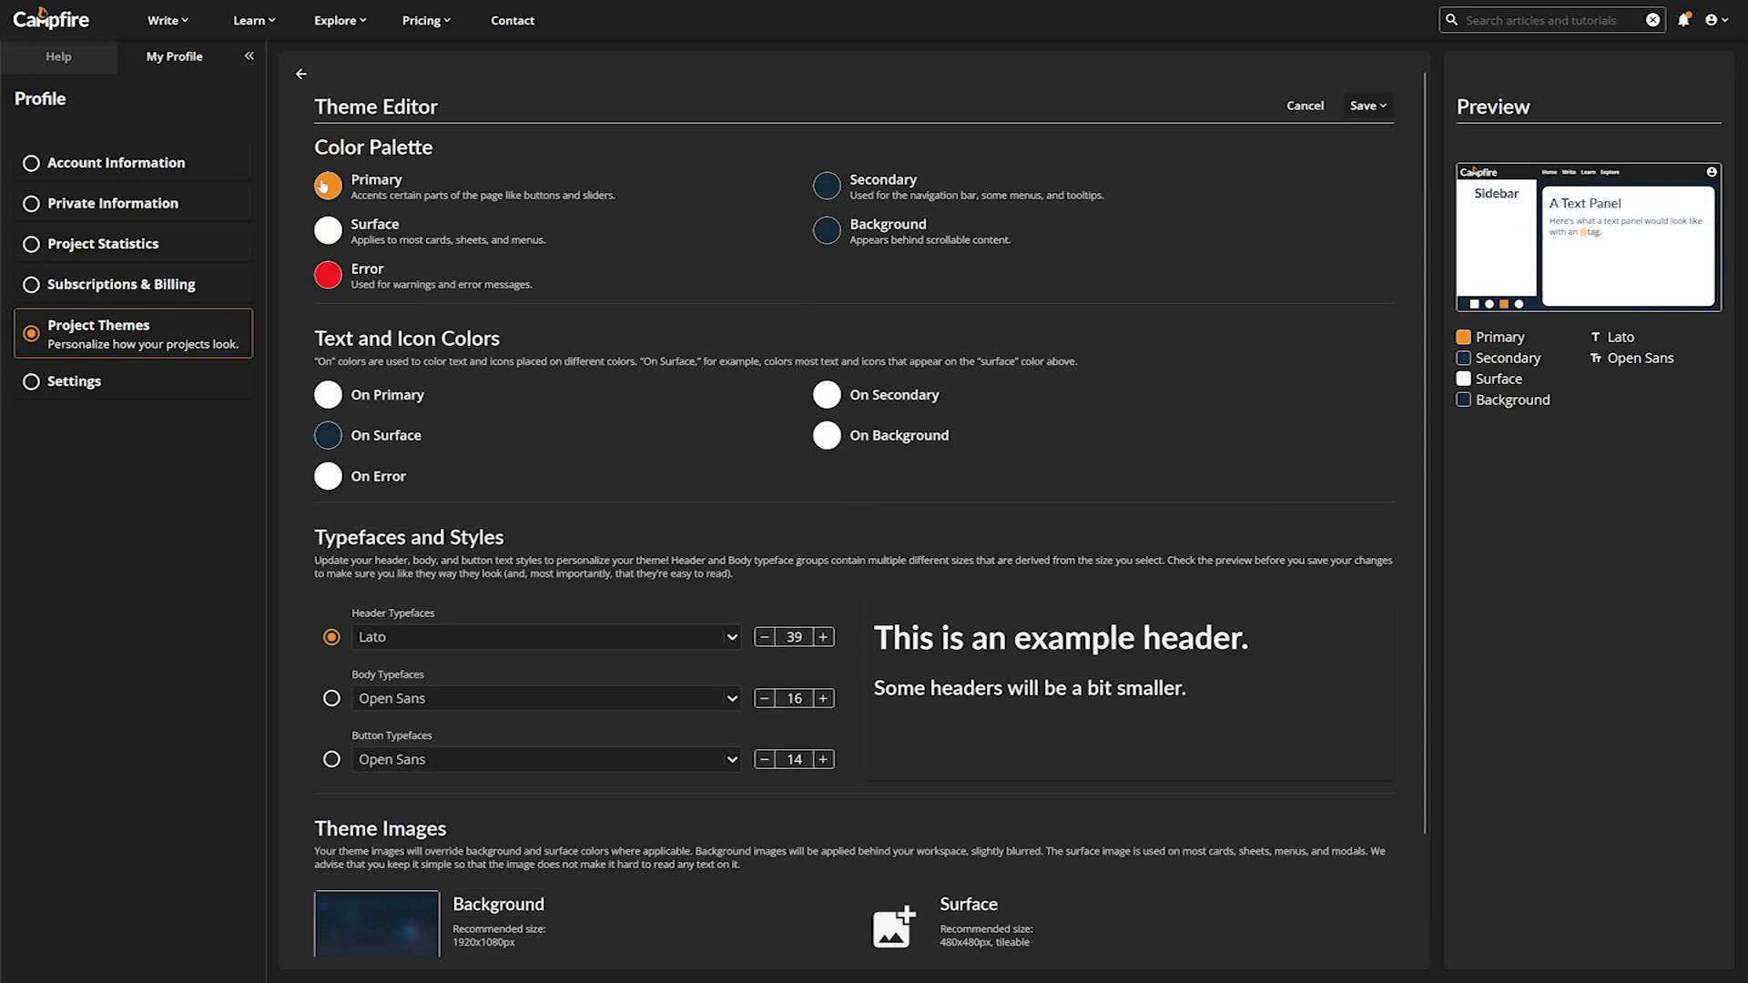
- Set the primary colour to yellow E4F01E and the surface to tan D4A373
left_click(327, 185)
double_click(365, 340)
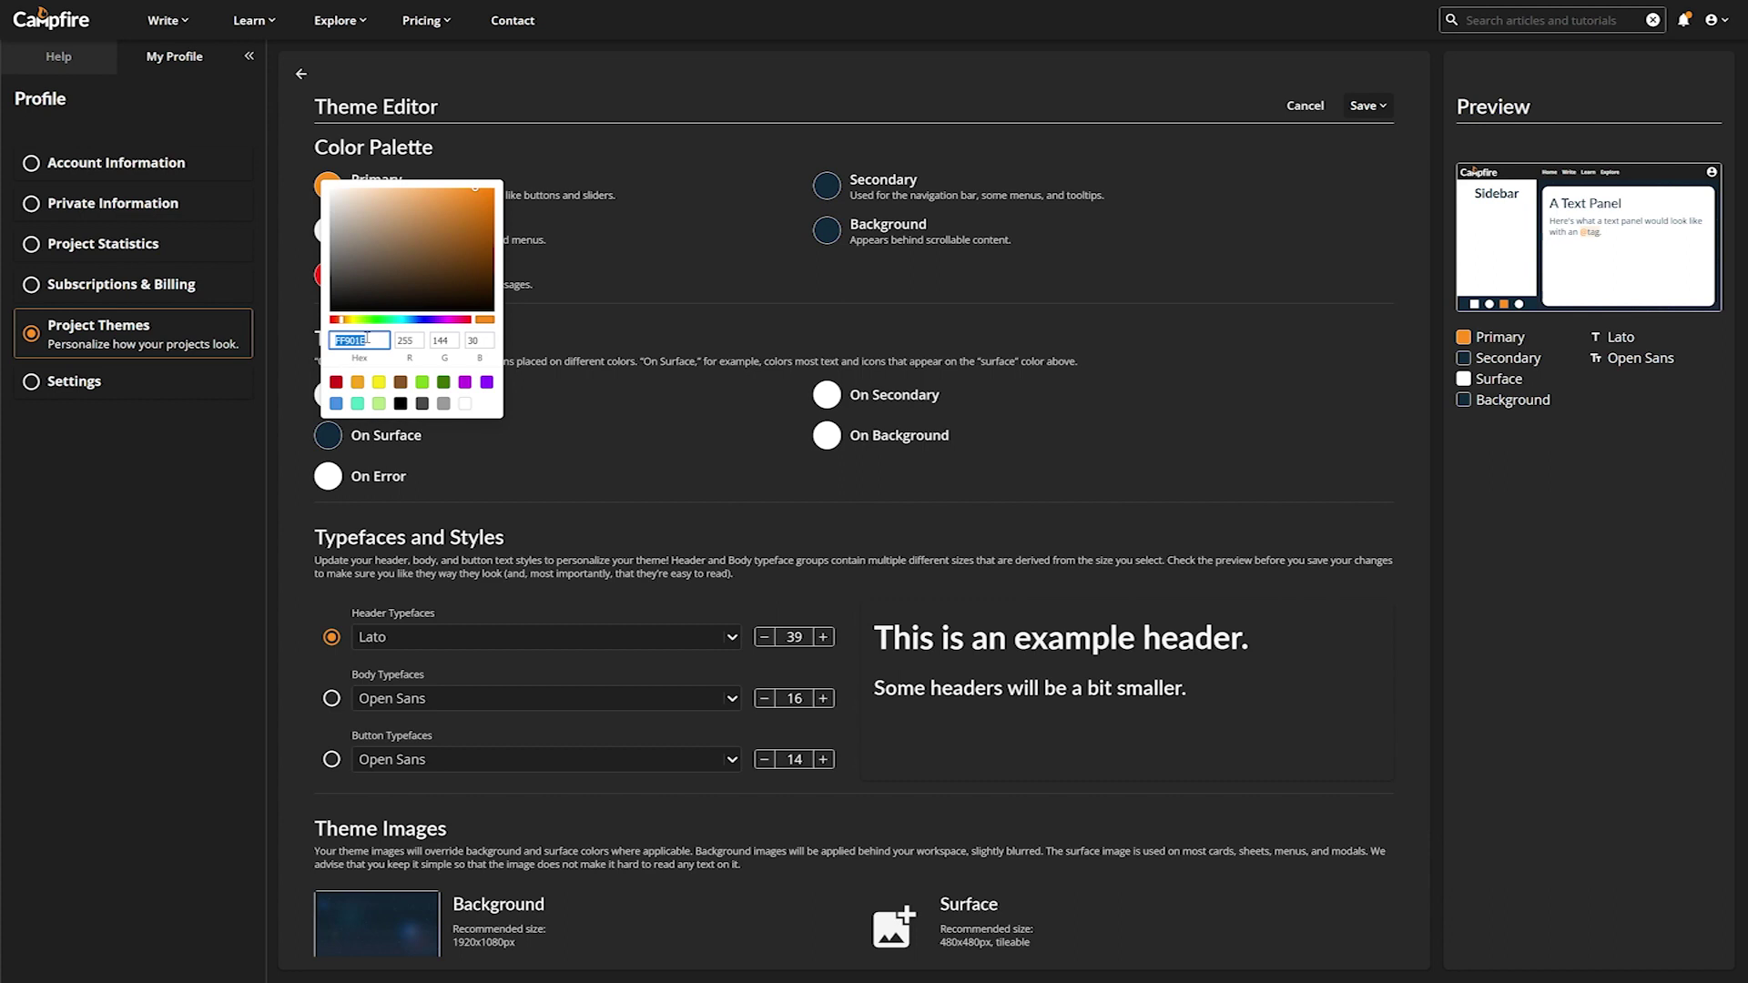
type("E4F01E")
left_click(620, 263)
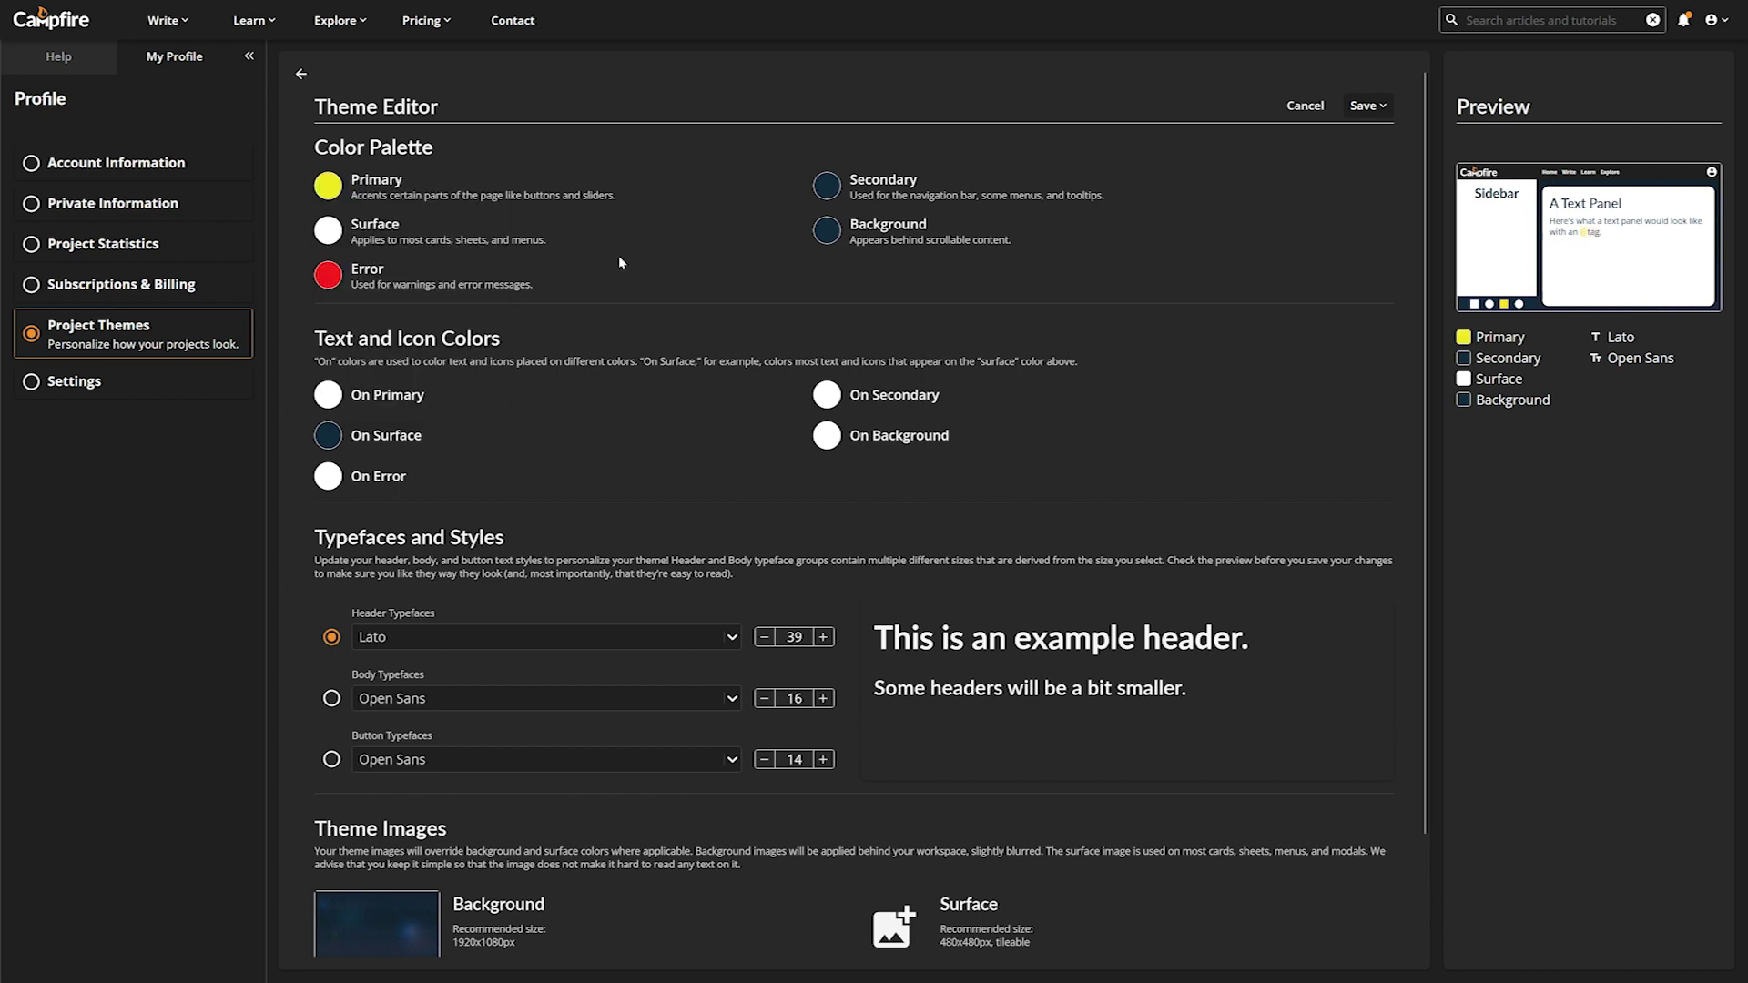
left_click(327, 235)
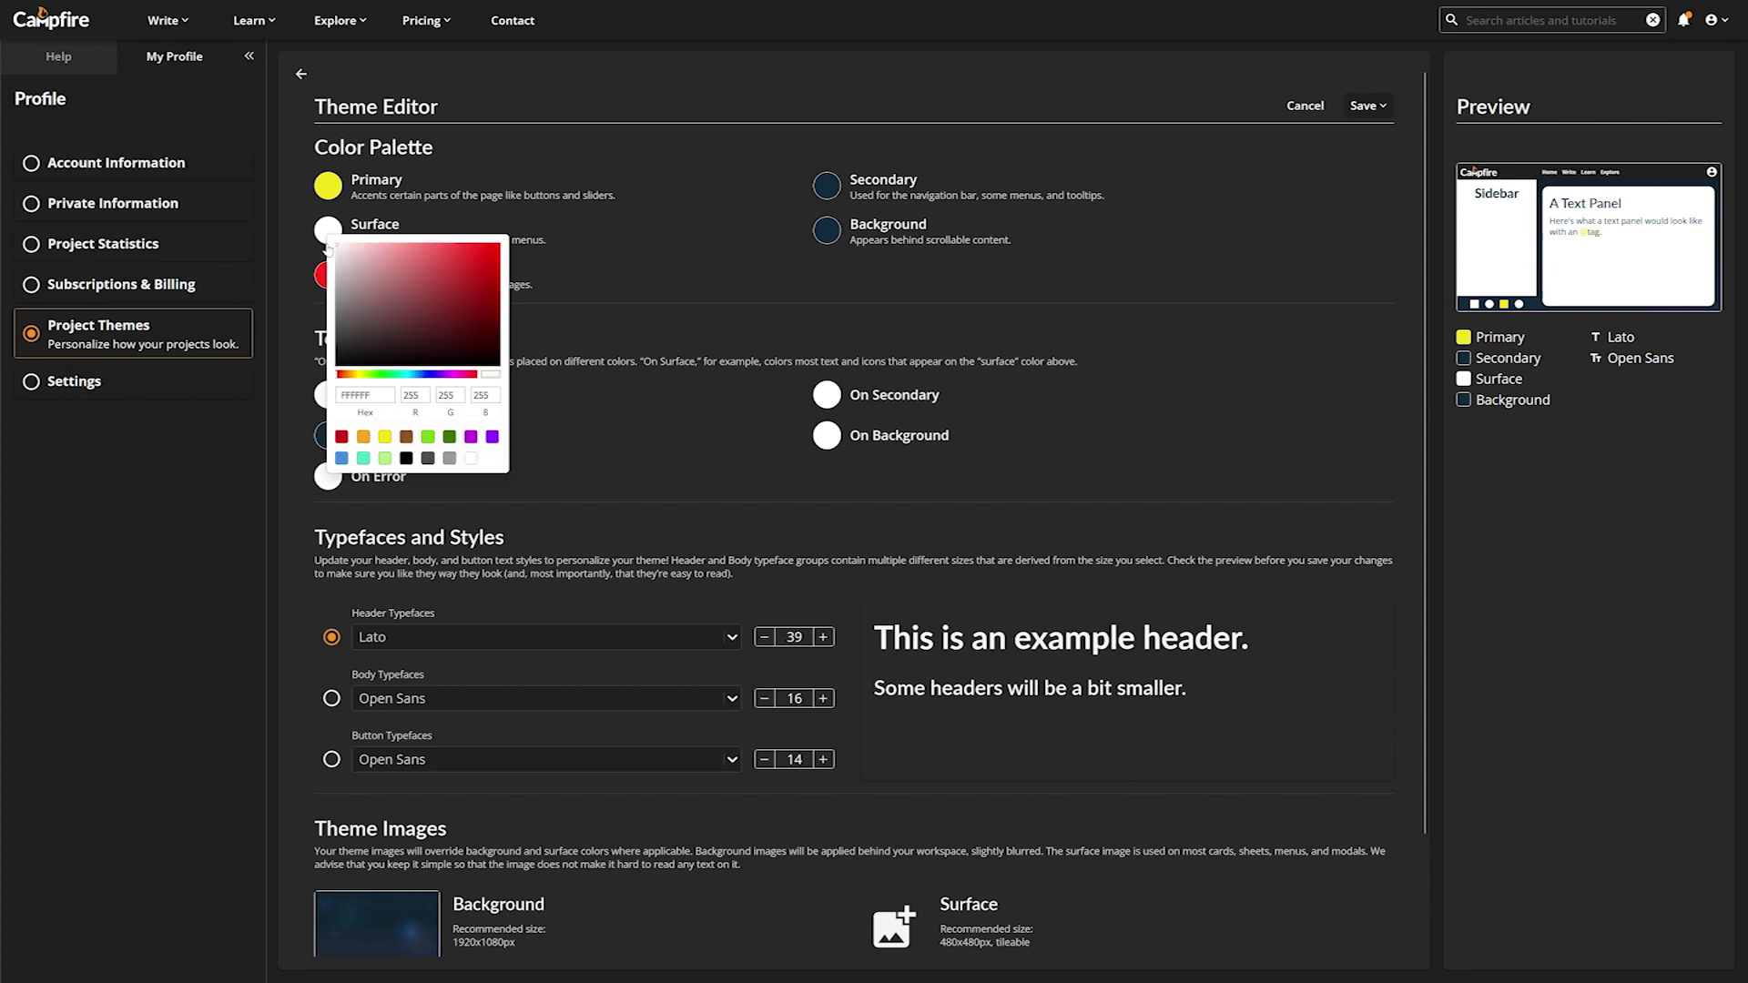
left_click(382, 391)
type("D4A373")
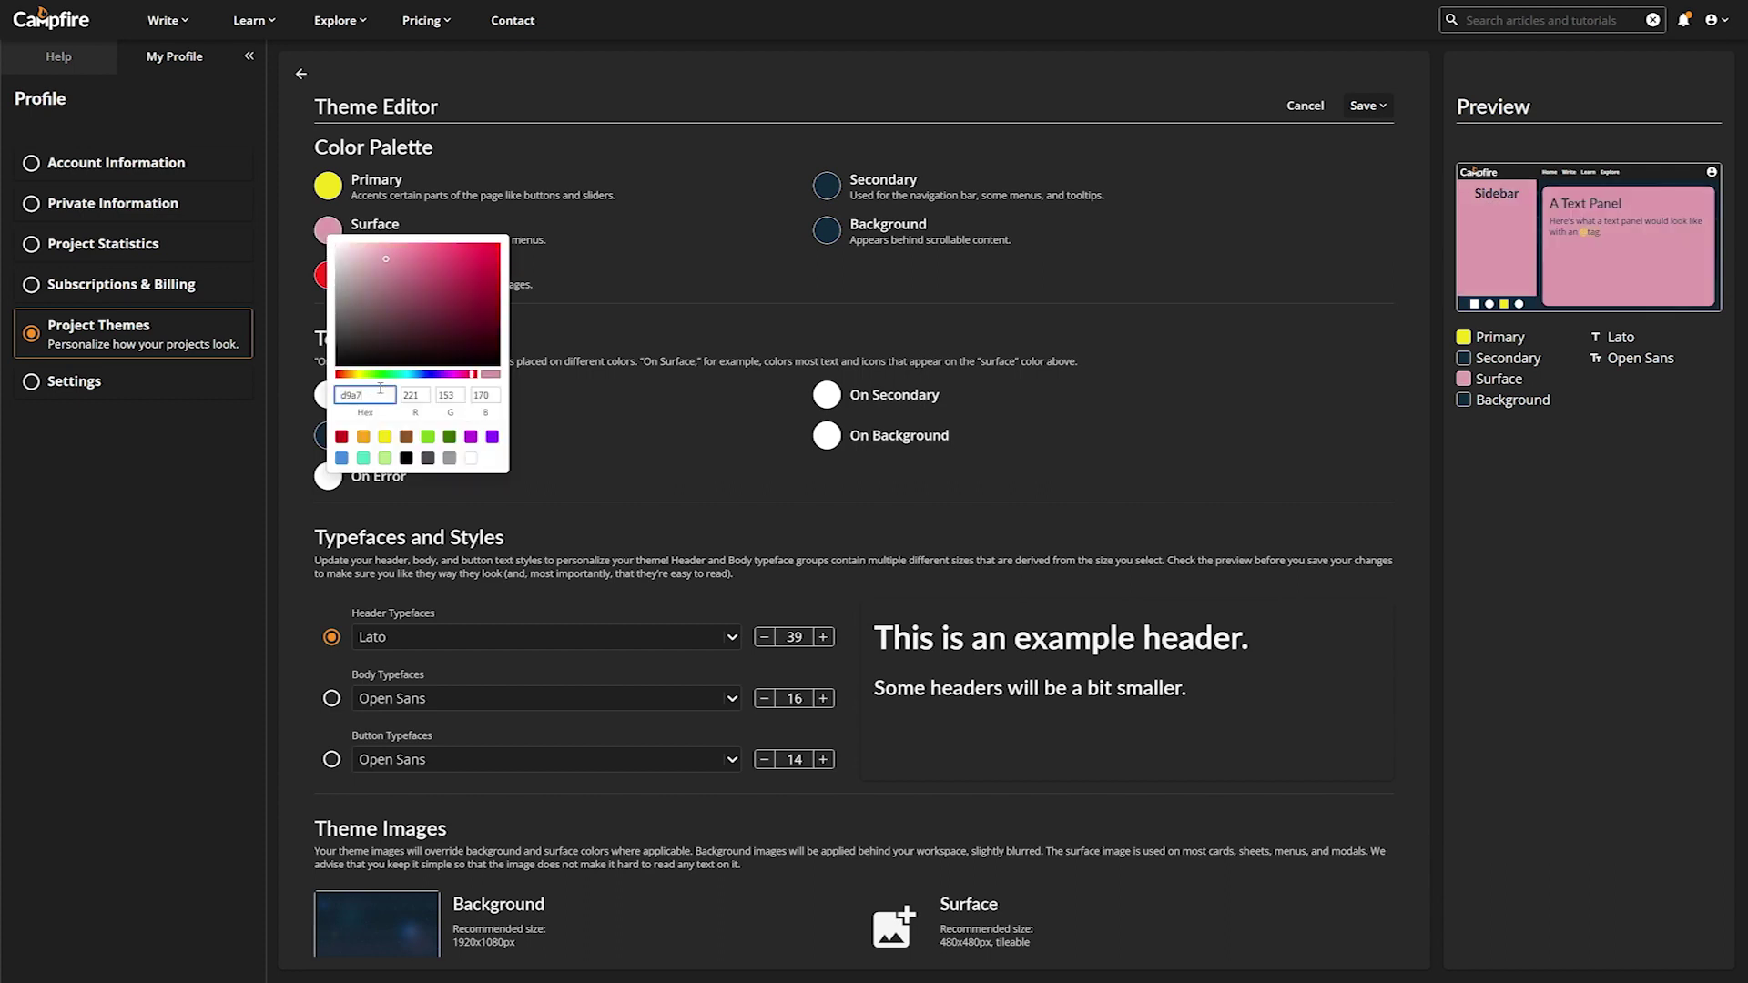
key("Return")
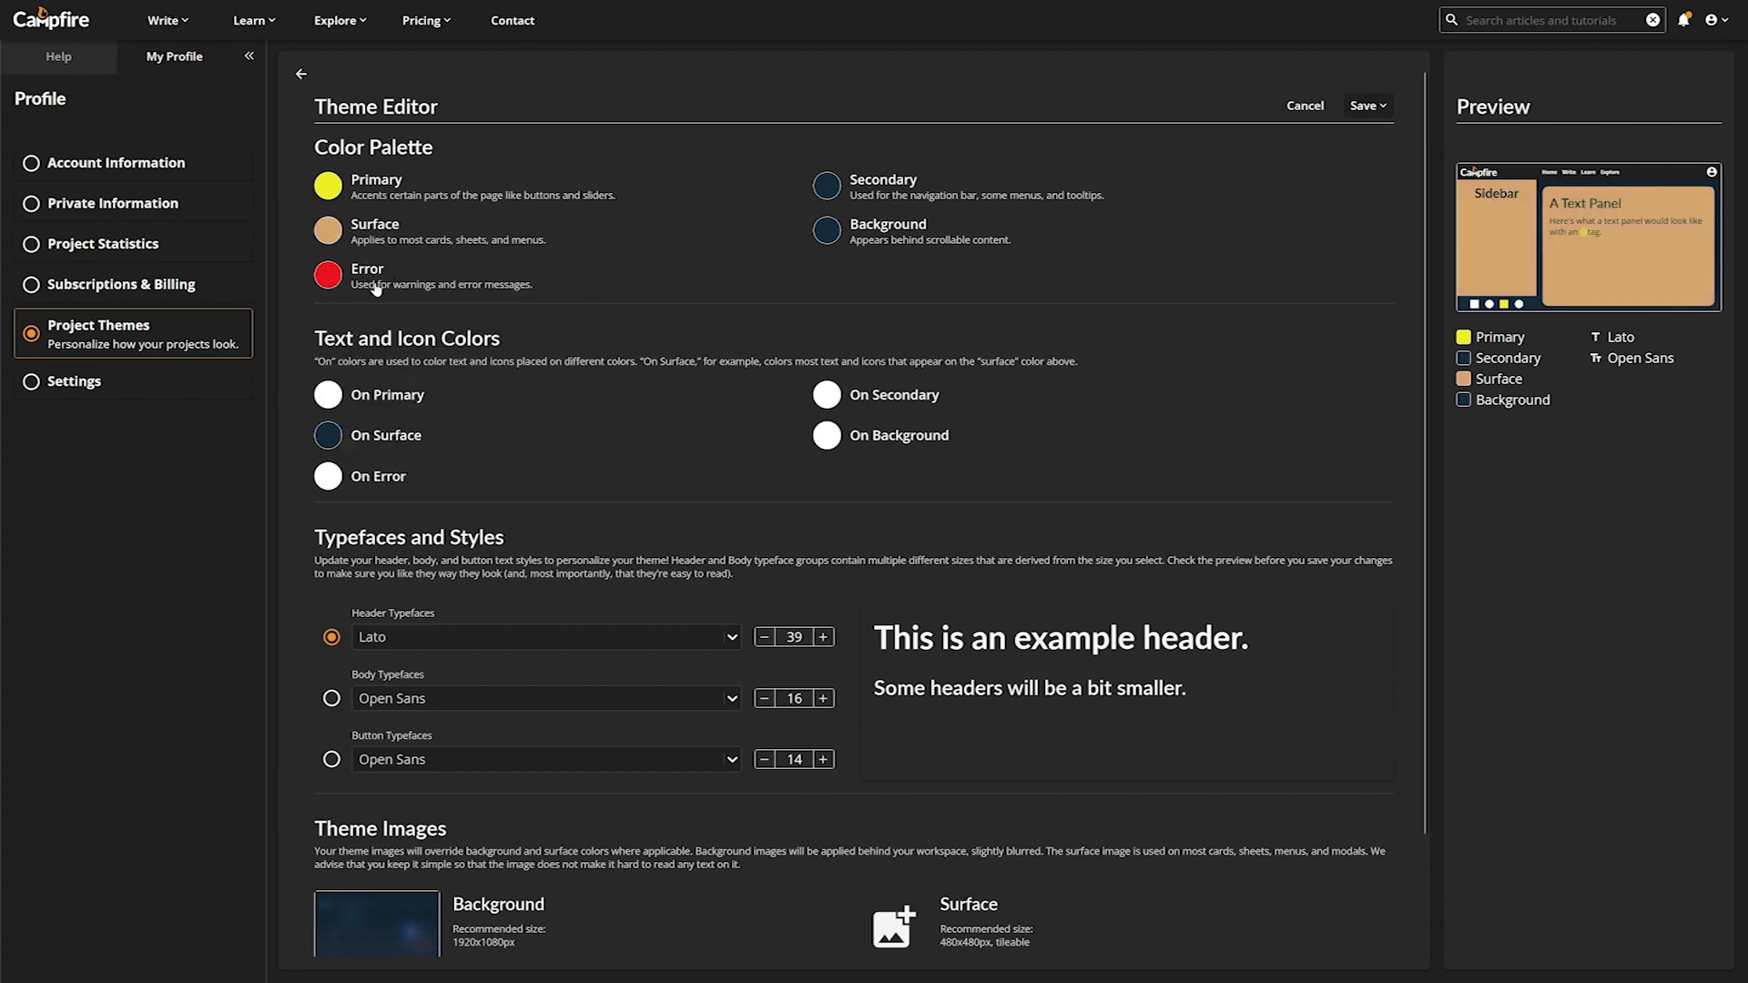
- Change the primary colour to cyan 55c1d9
left_click(329, 189)
left_click(372, 343)
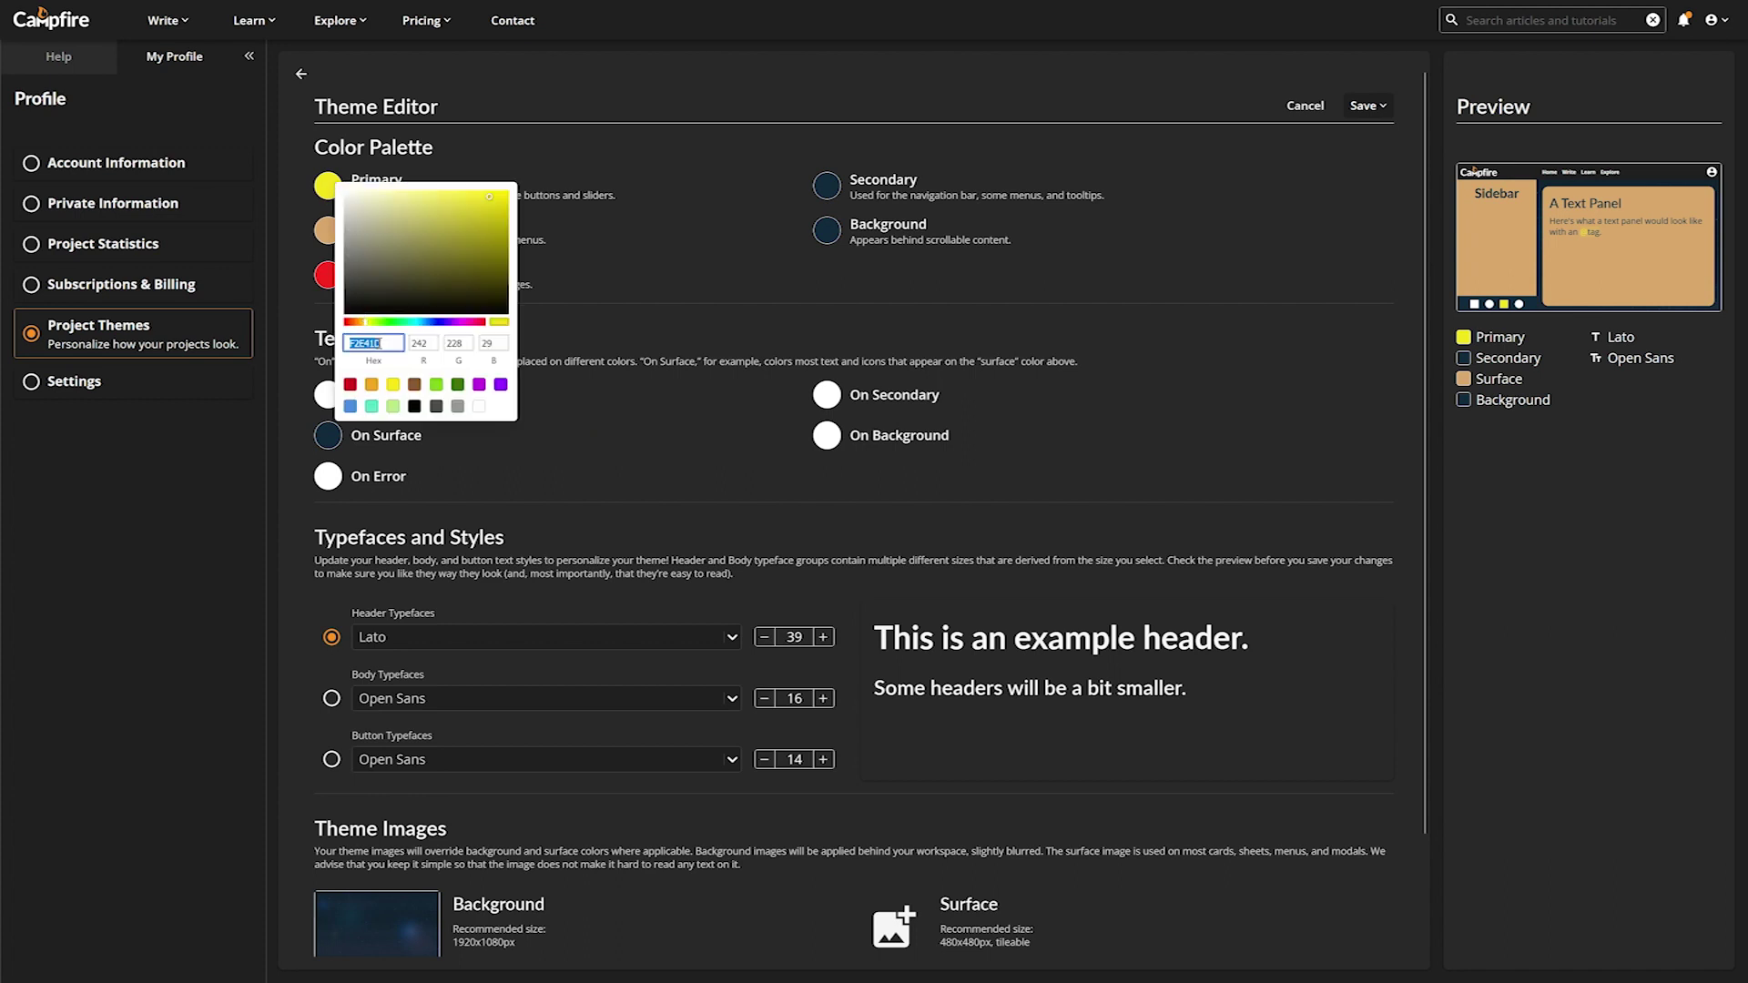
type("55c1d9")
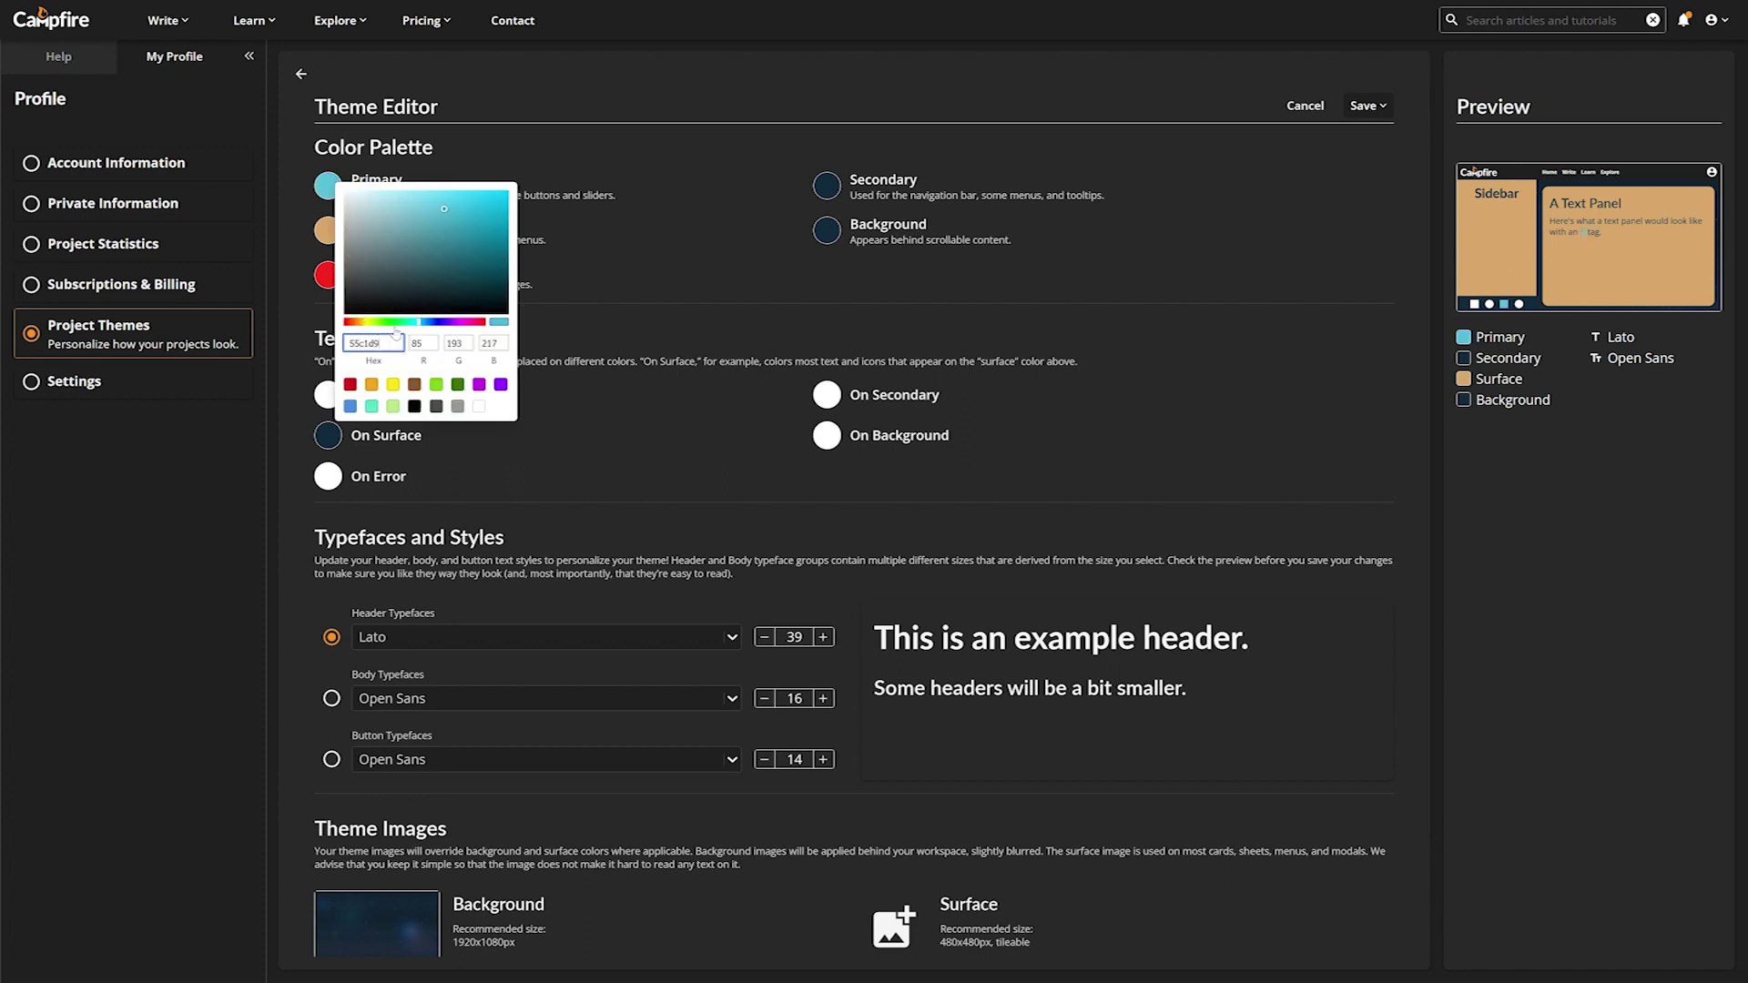
left_click(761, 295)
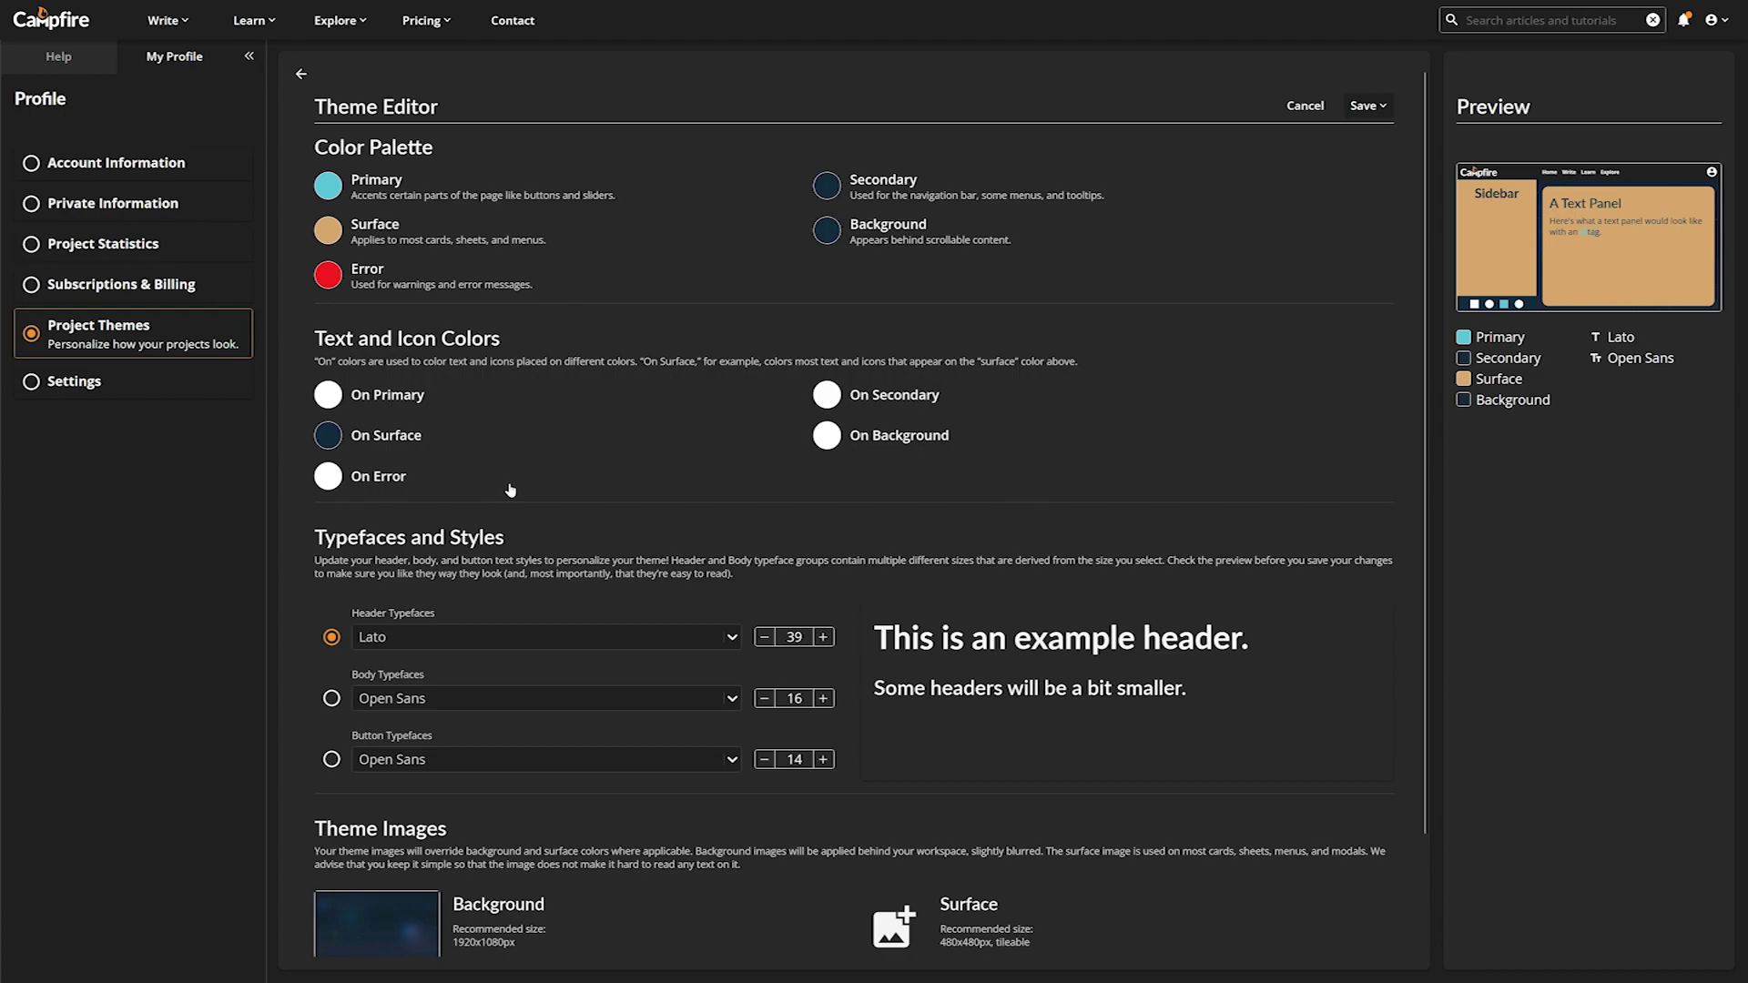
left_click(827, 184)
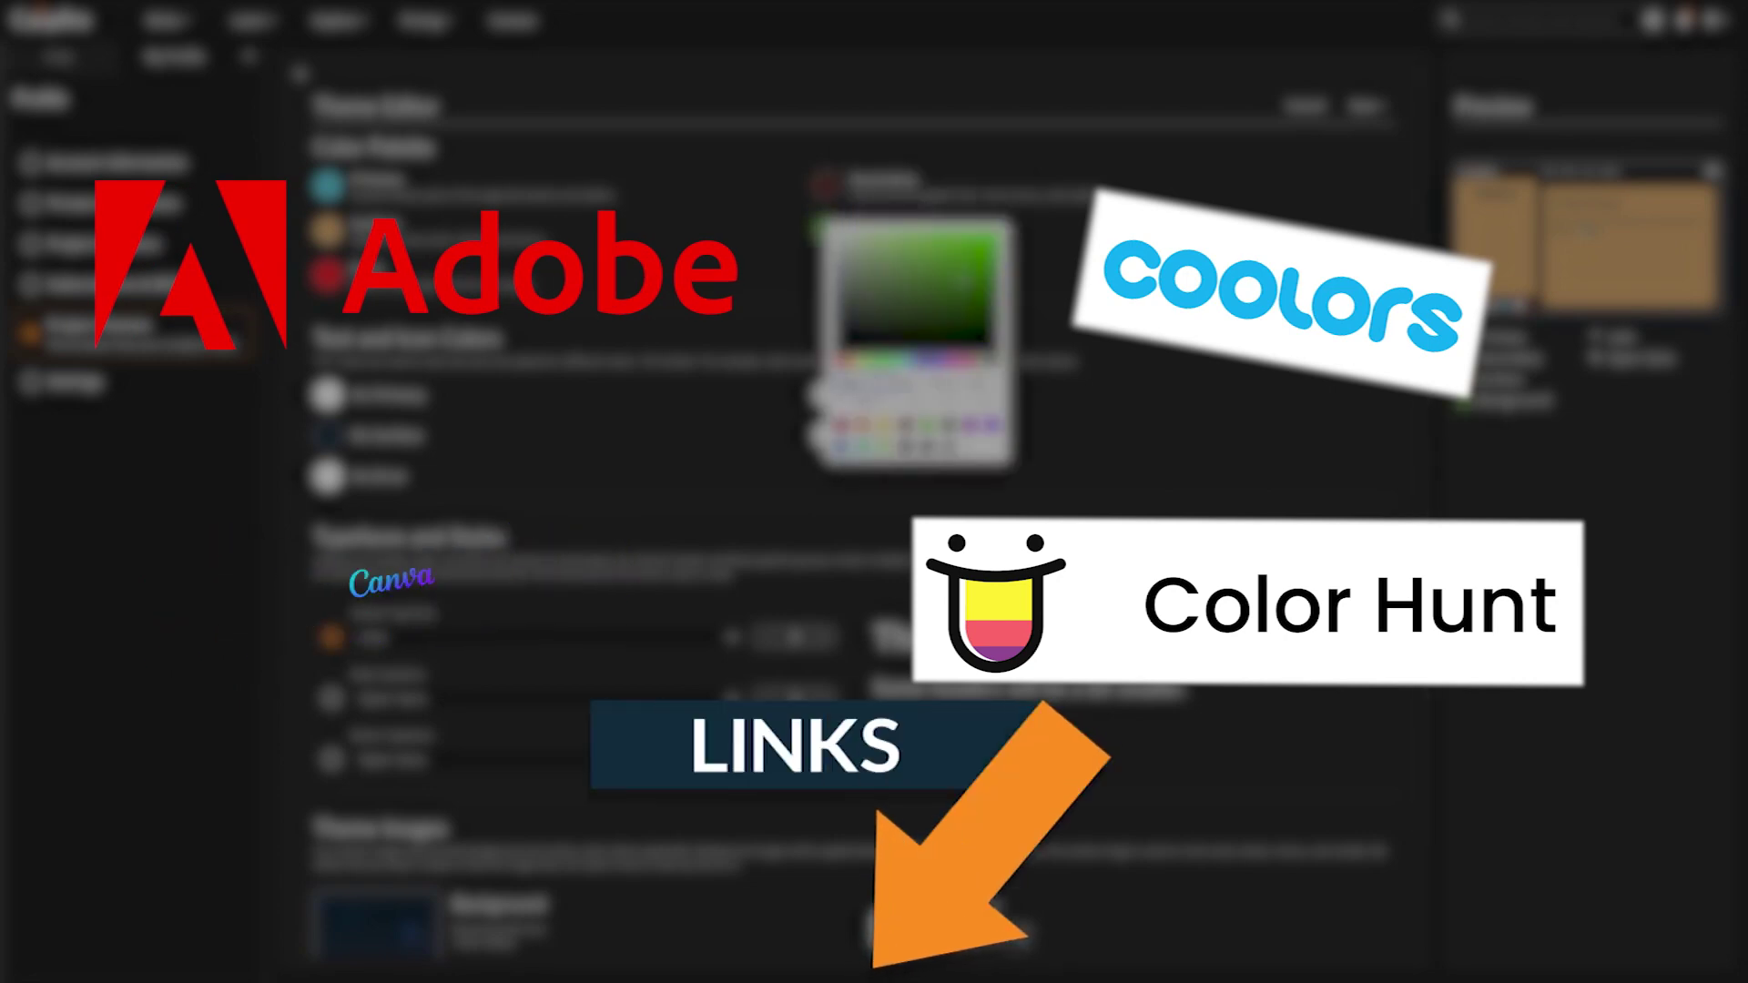
- Search Unsplash for 'cool cat' images through the Image Gallery
left_click(1061, 534)
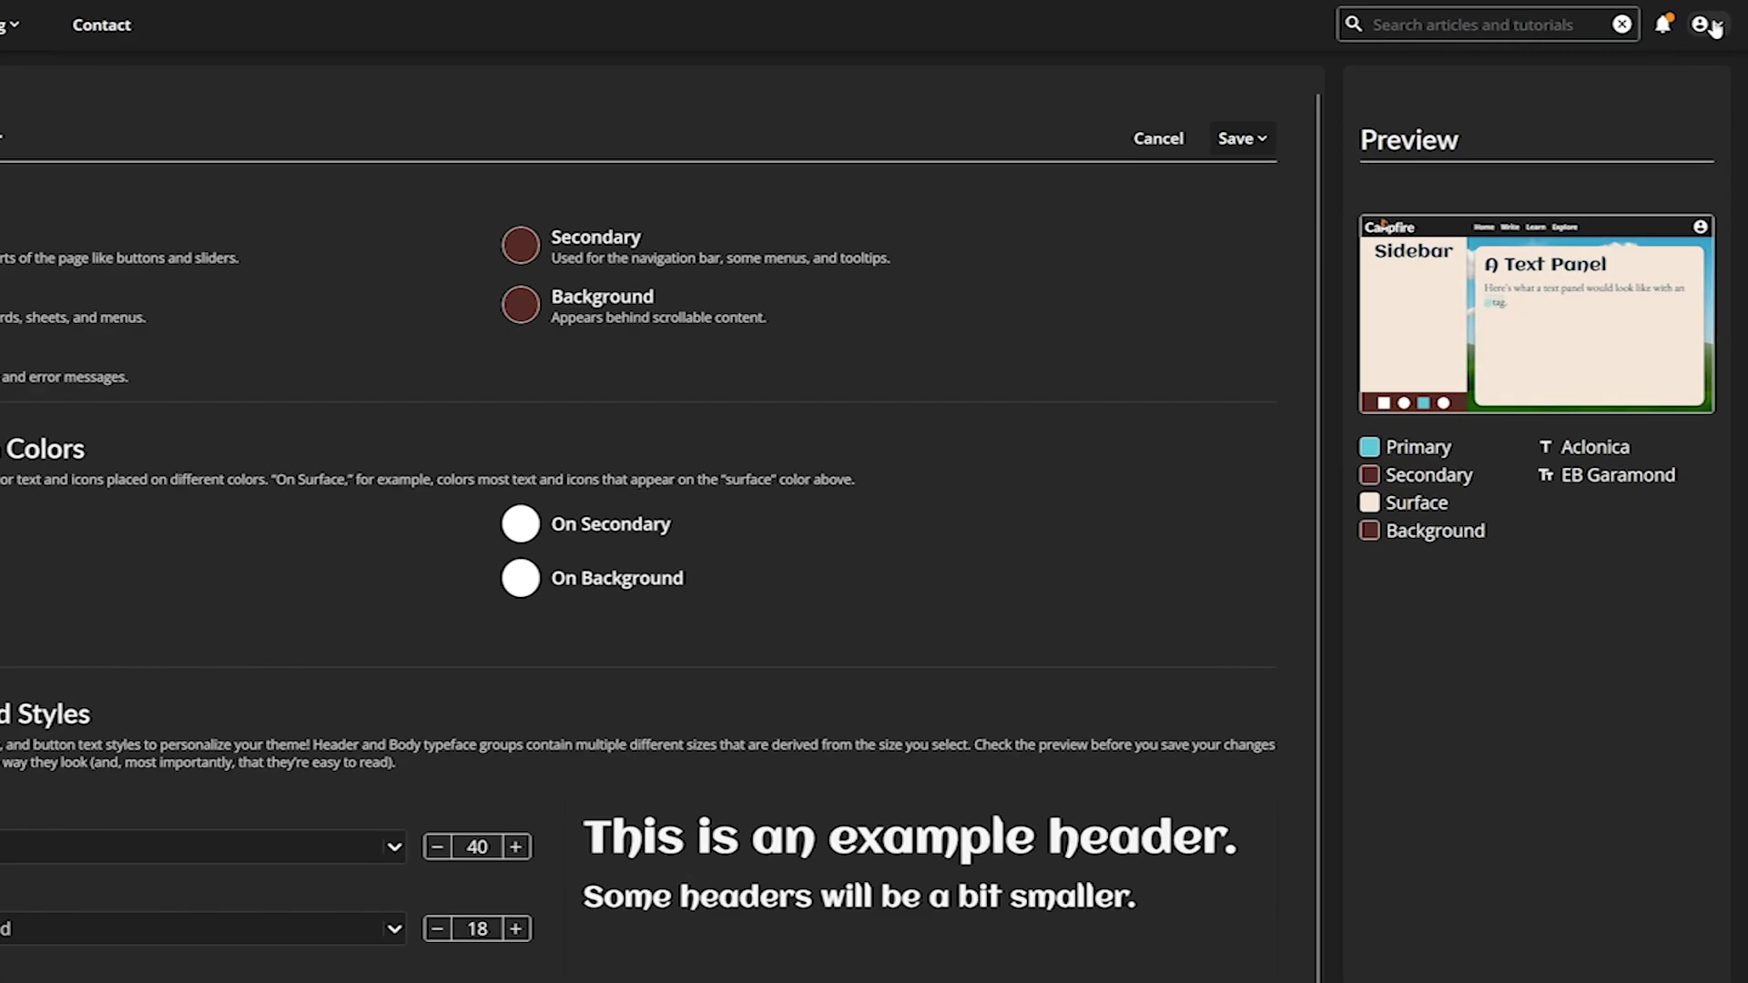
left_click(1713, 20)
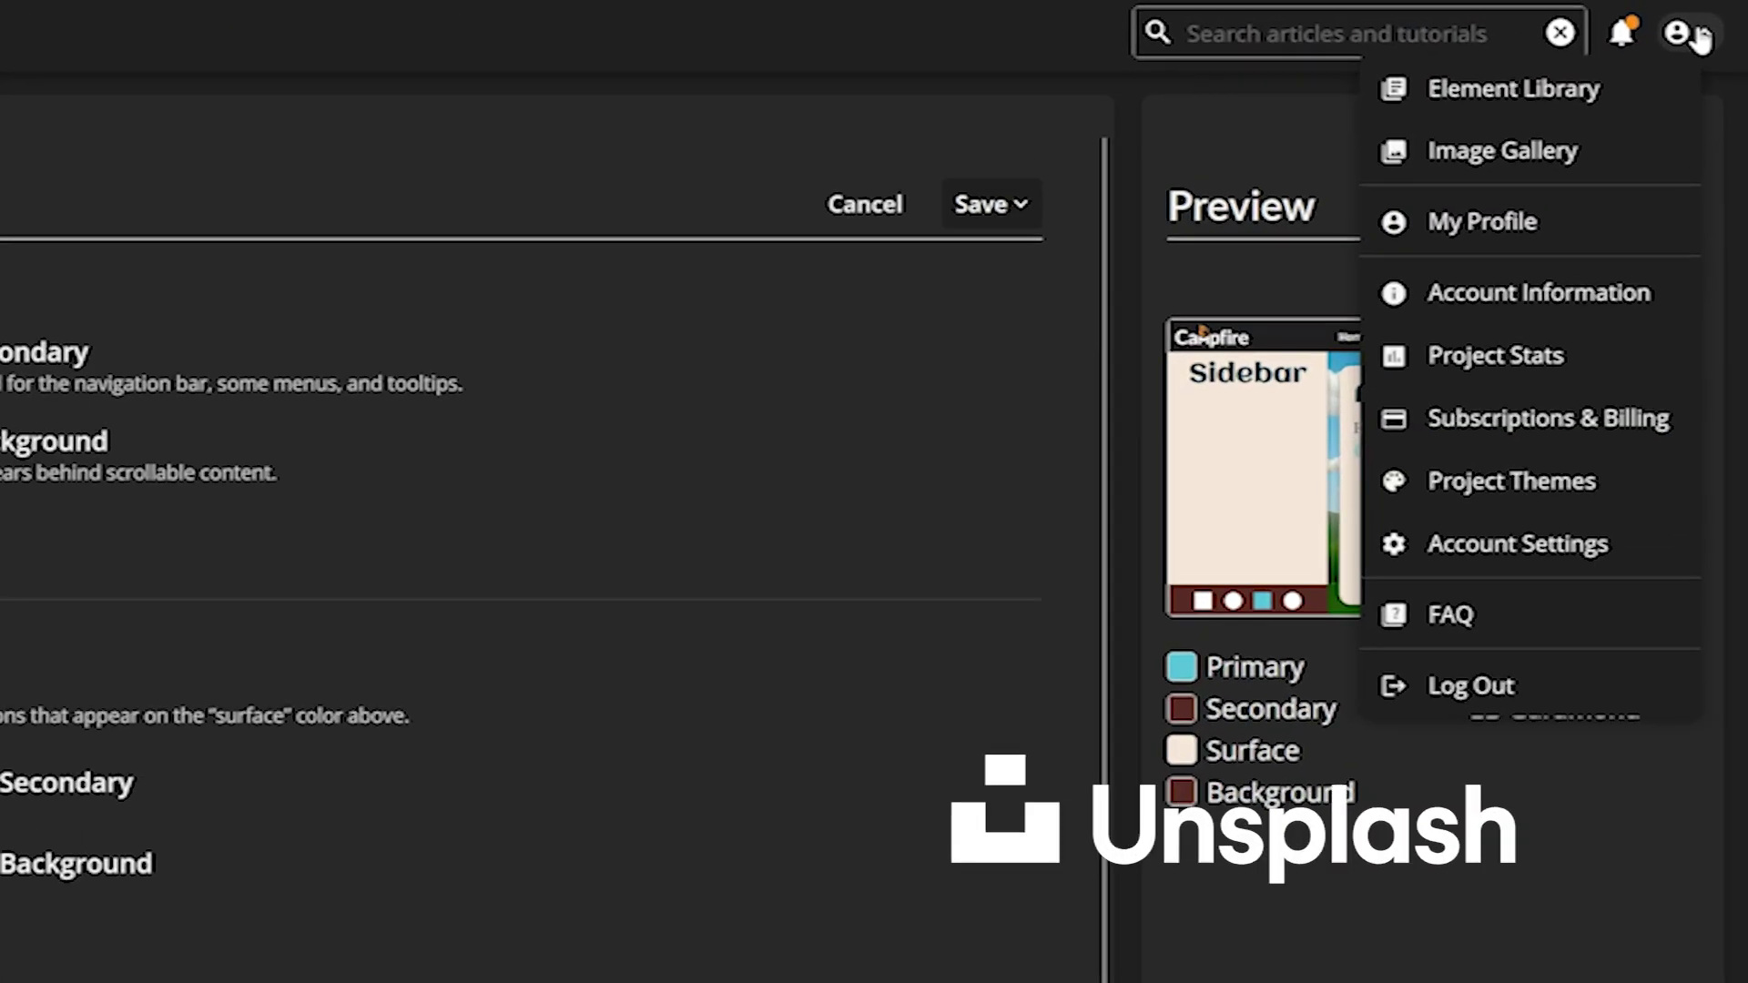
left_click(1639, 144)
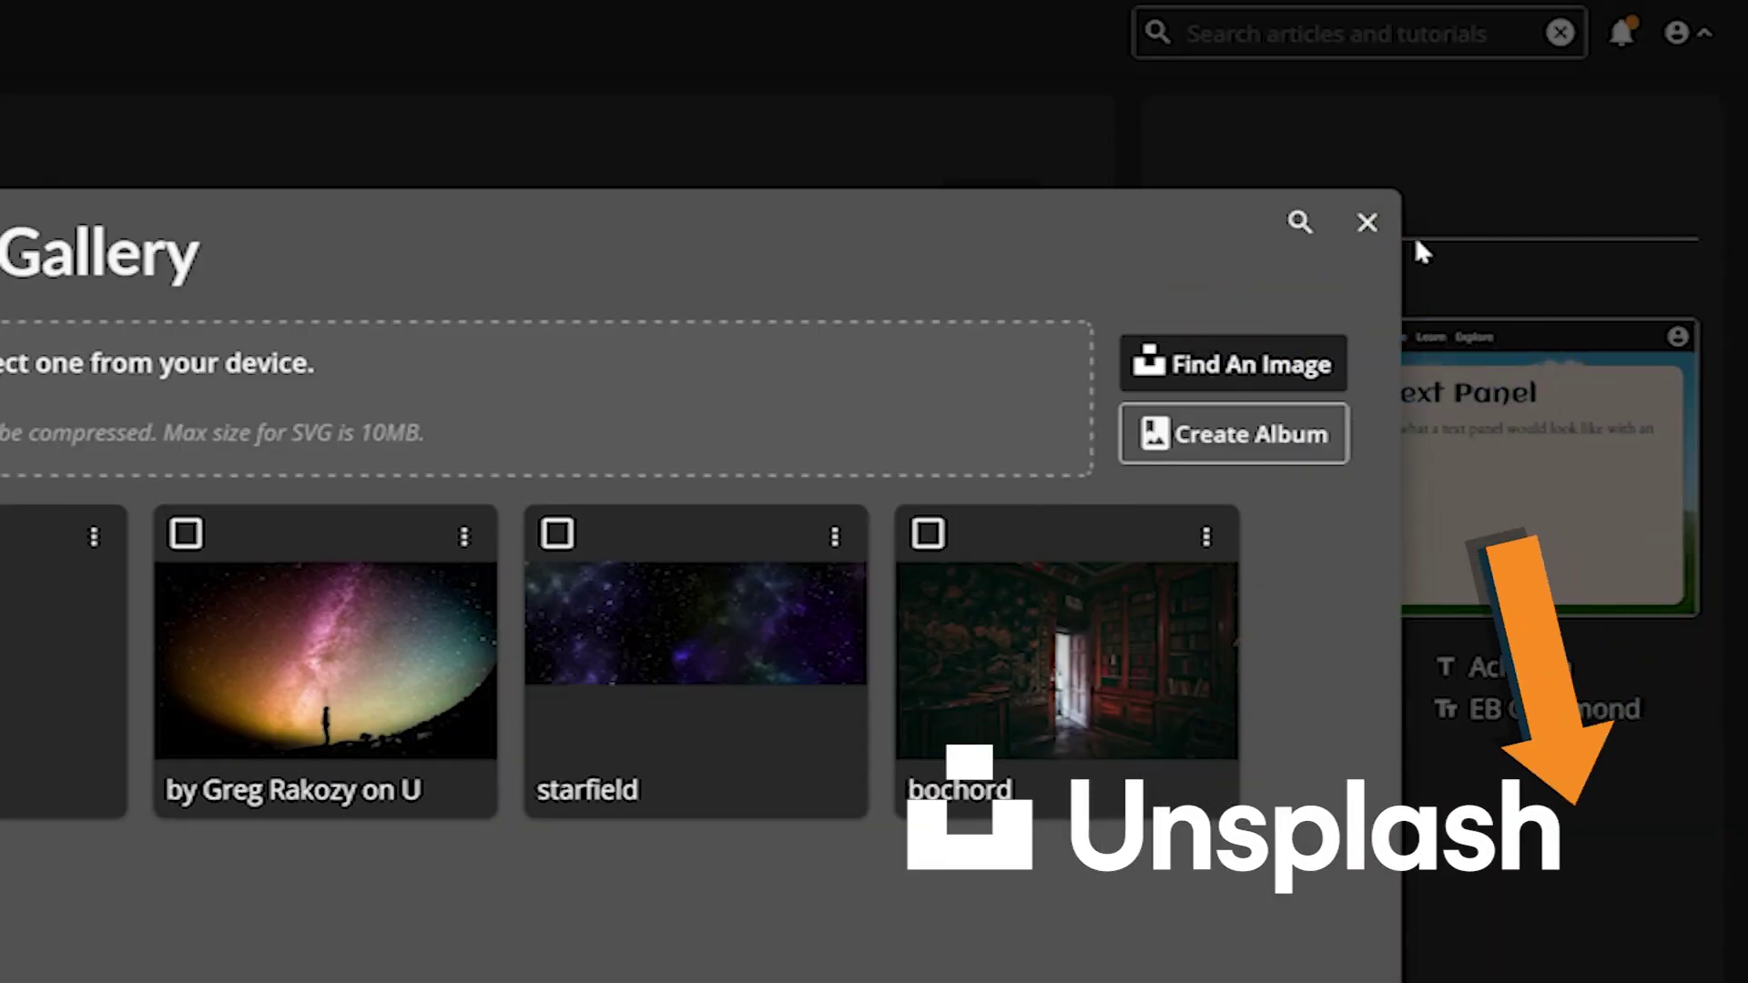
left_click(1260, 375)
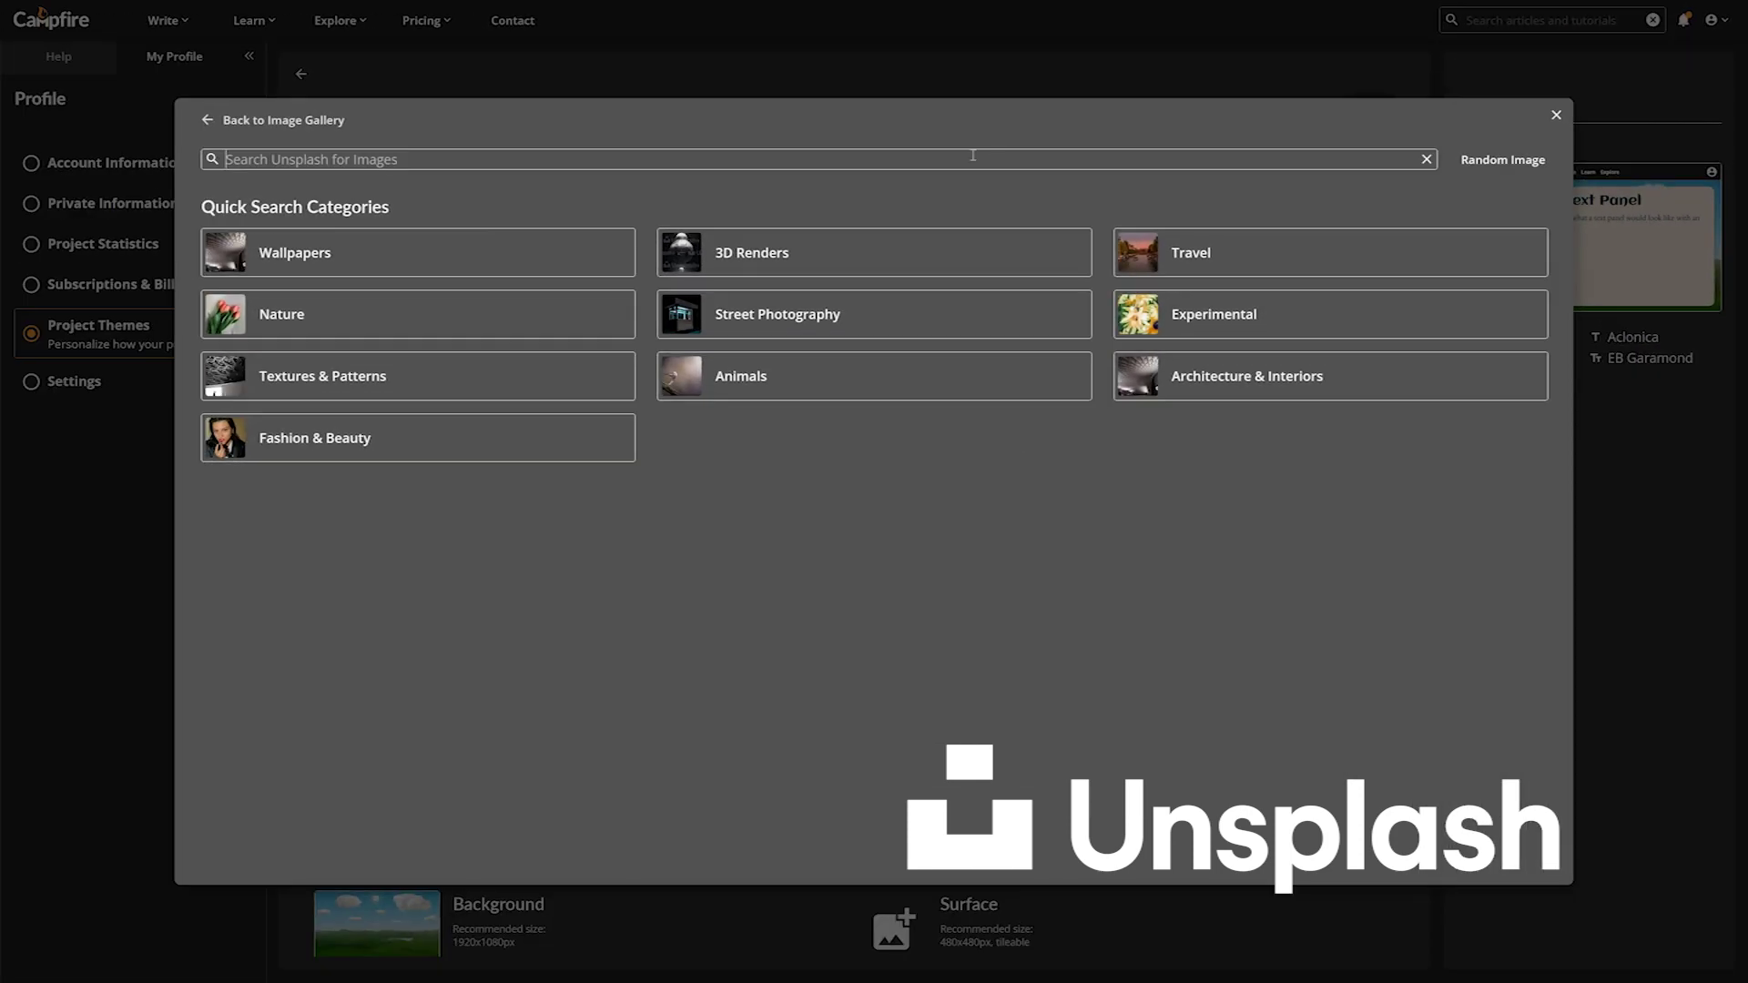
type("cool cat")
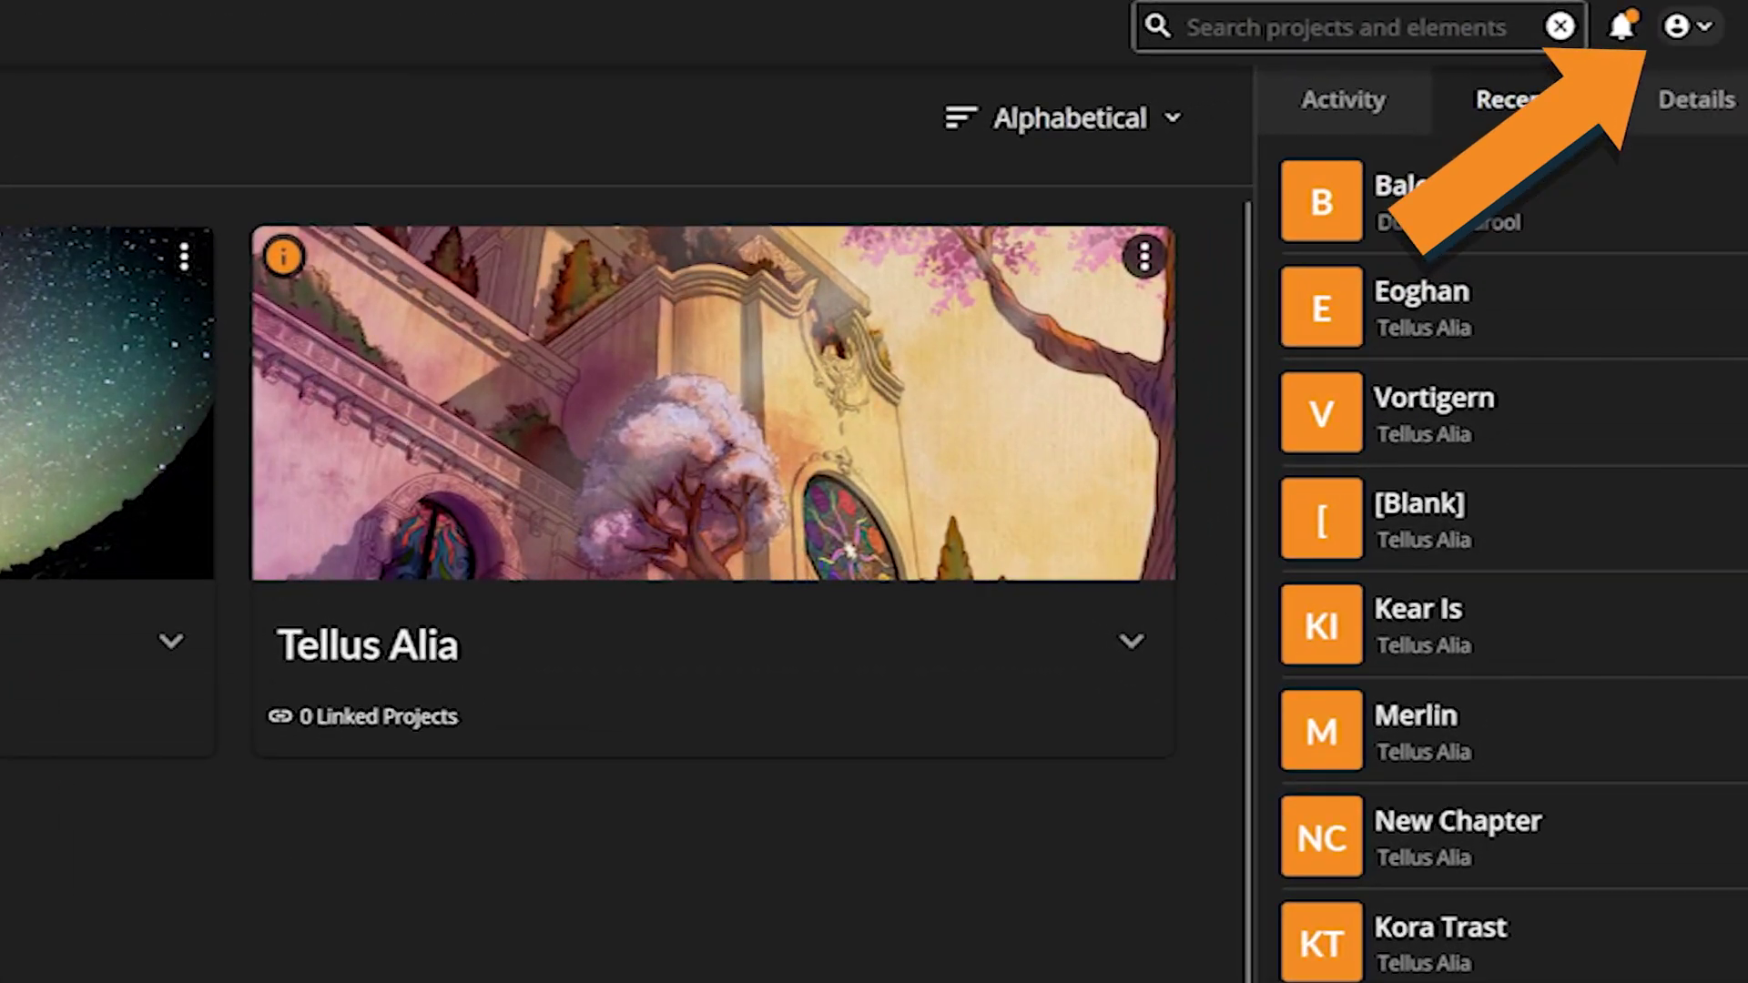
left_click(1683, 30)
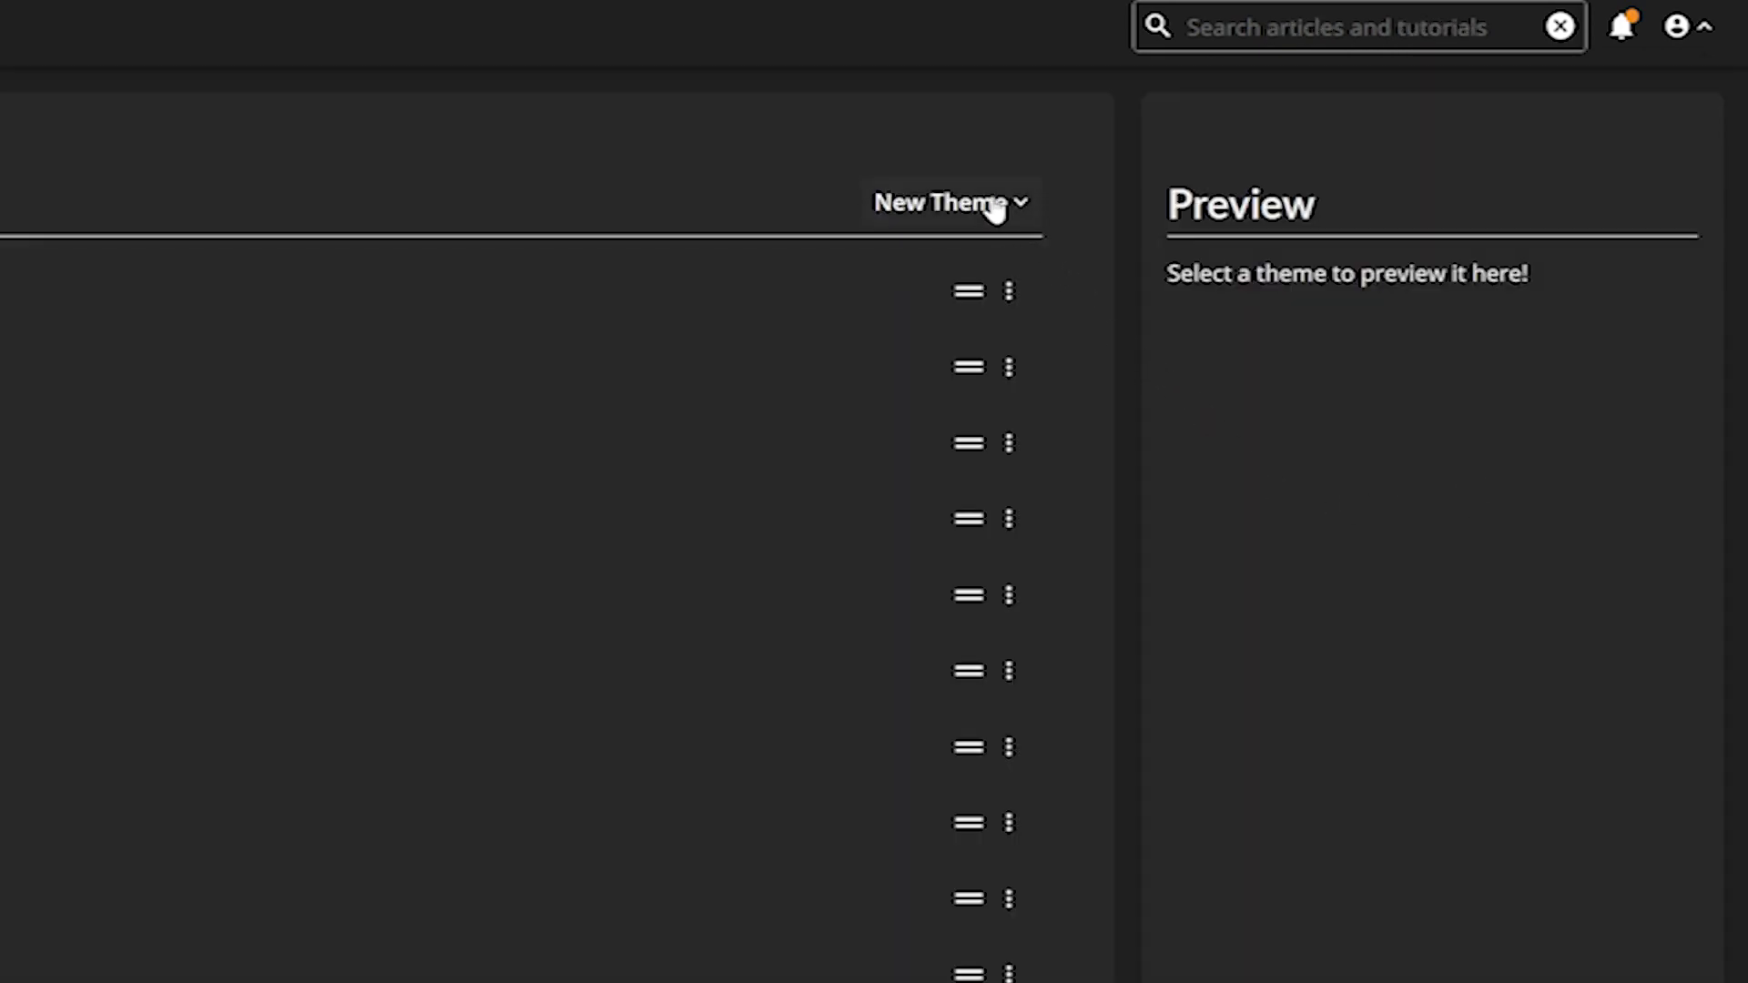
- Add a blank New Theme to the Project Themes list
left_click(996, 207)
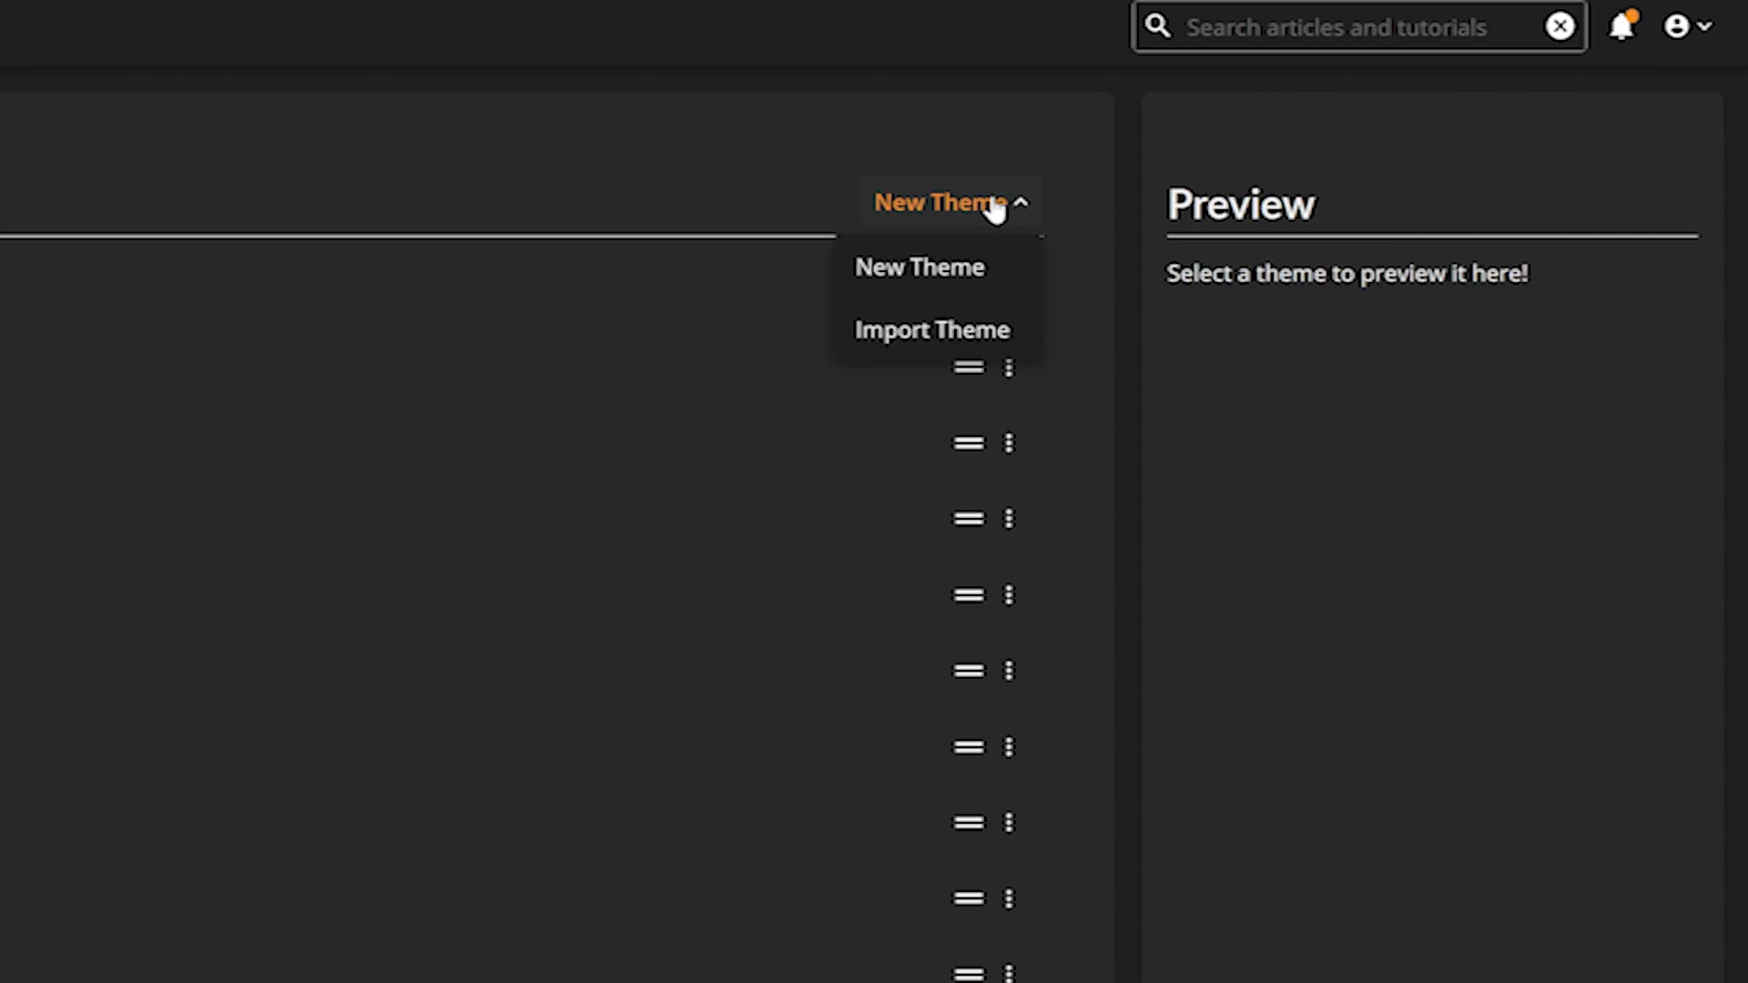
left_click(962, 286)
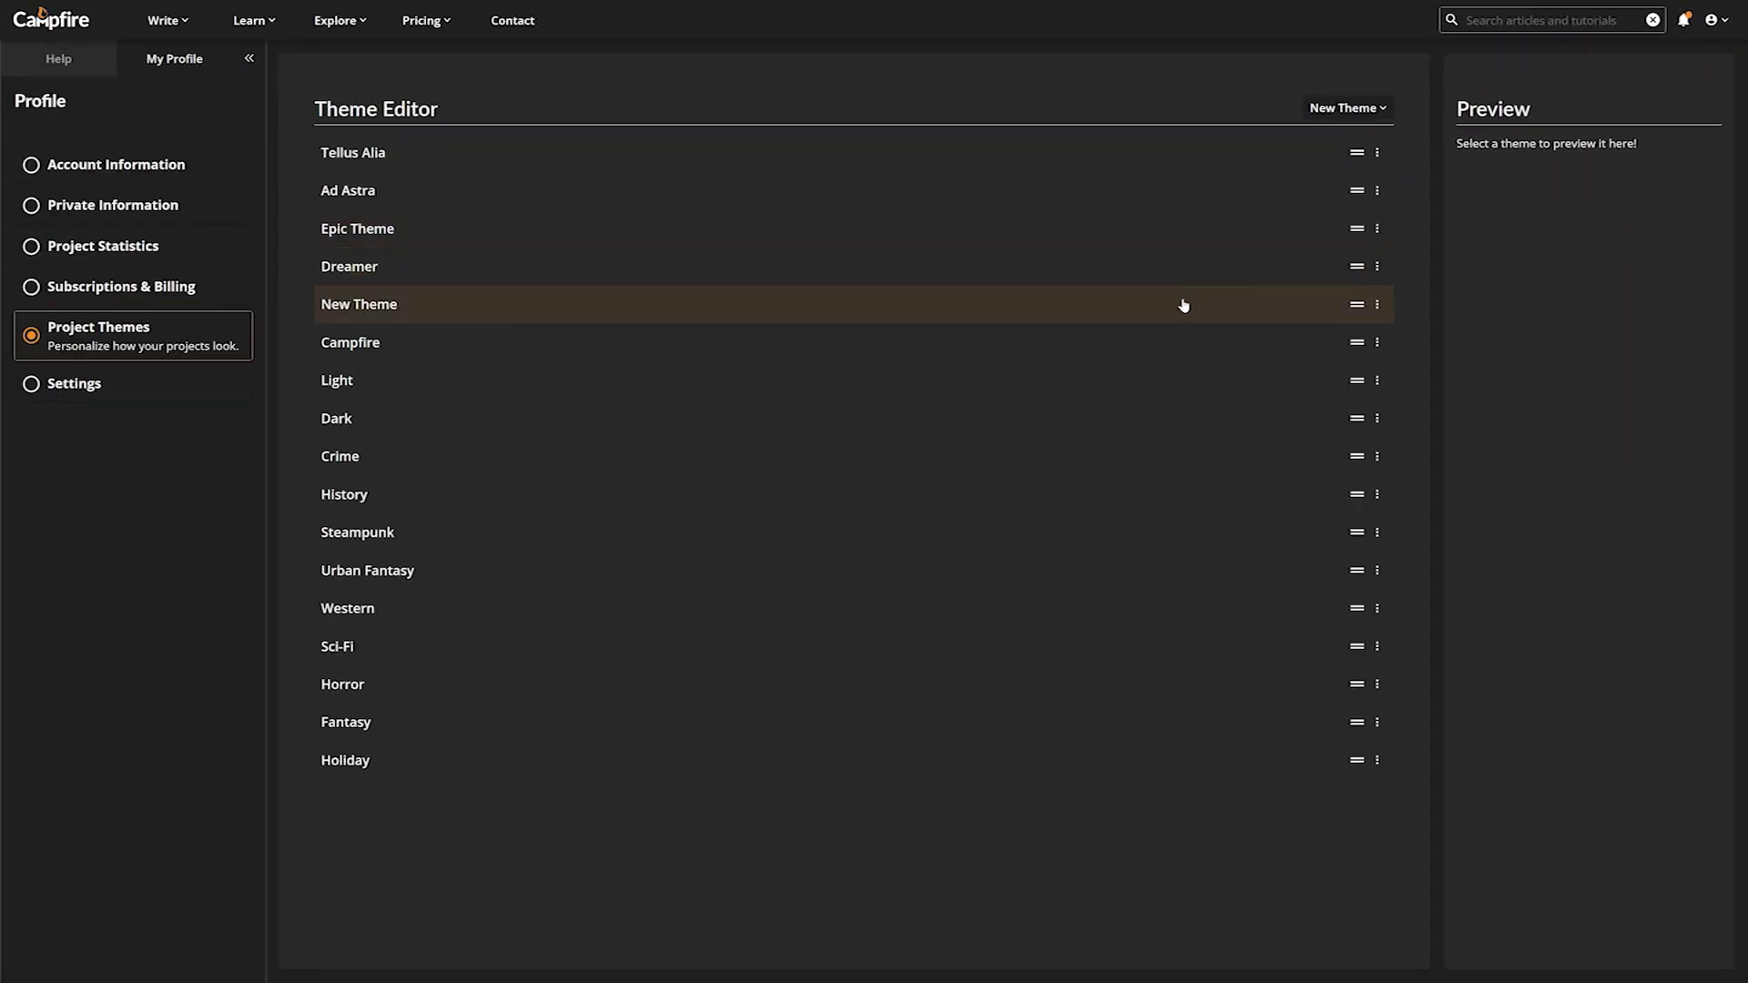
left_click(1192, 293)
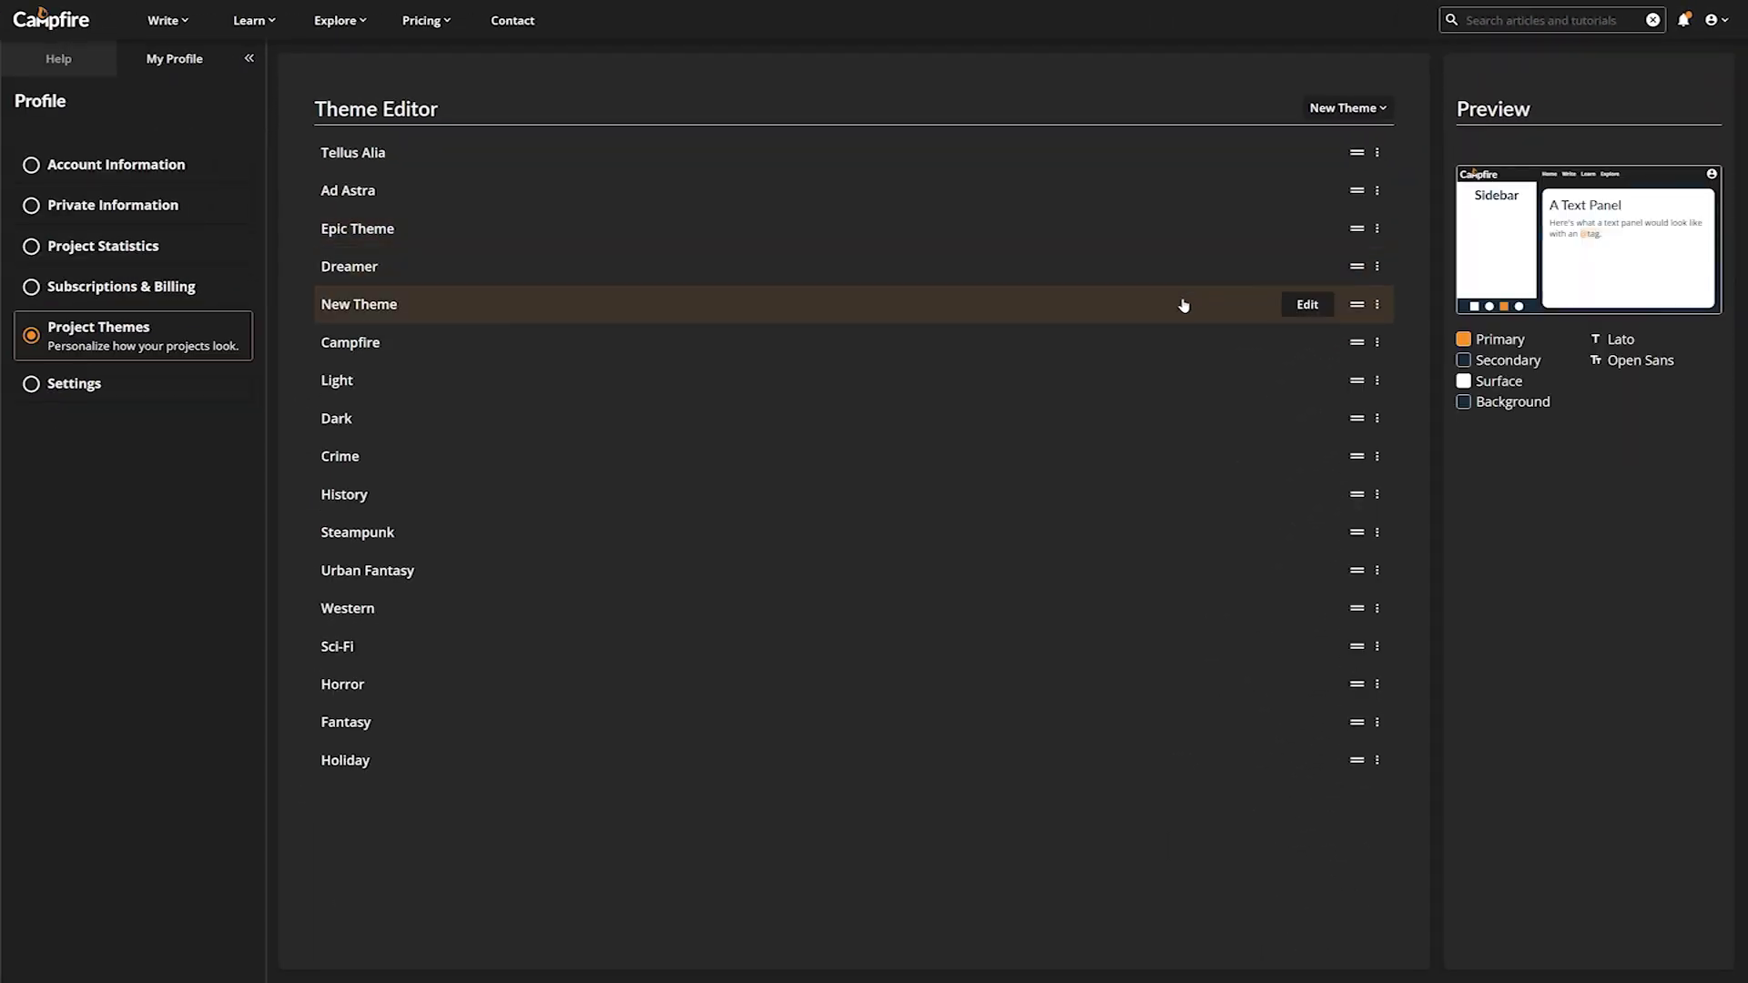
- Rename the New Theme entry to 'Cool Theme'
left_click(1377, 304)
left_click(1348, 395)
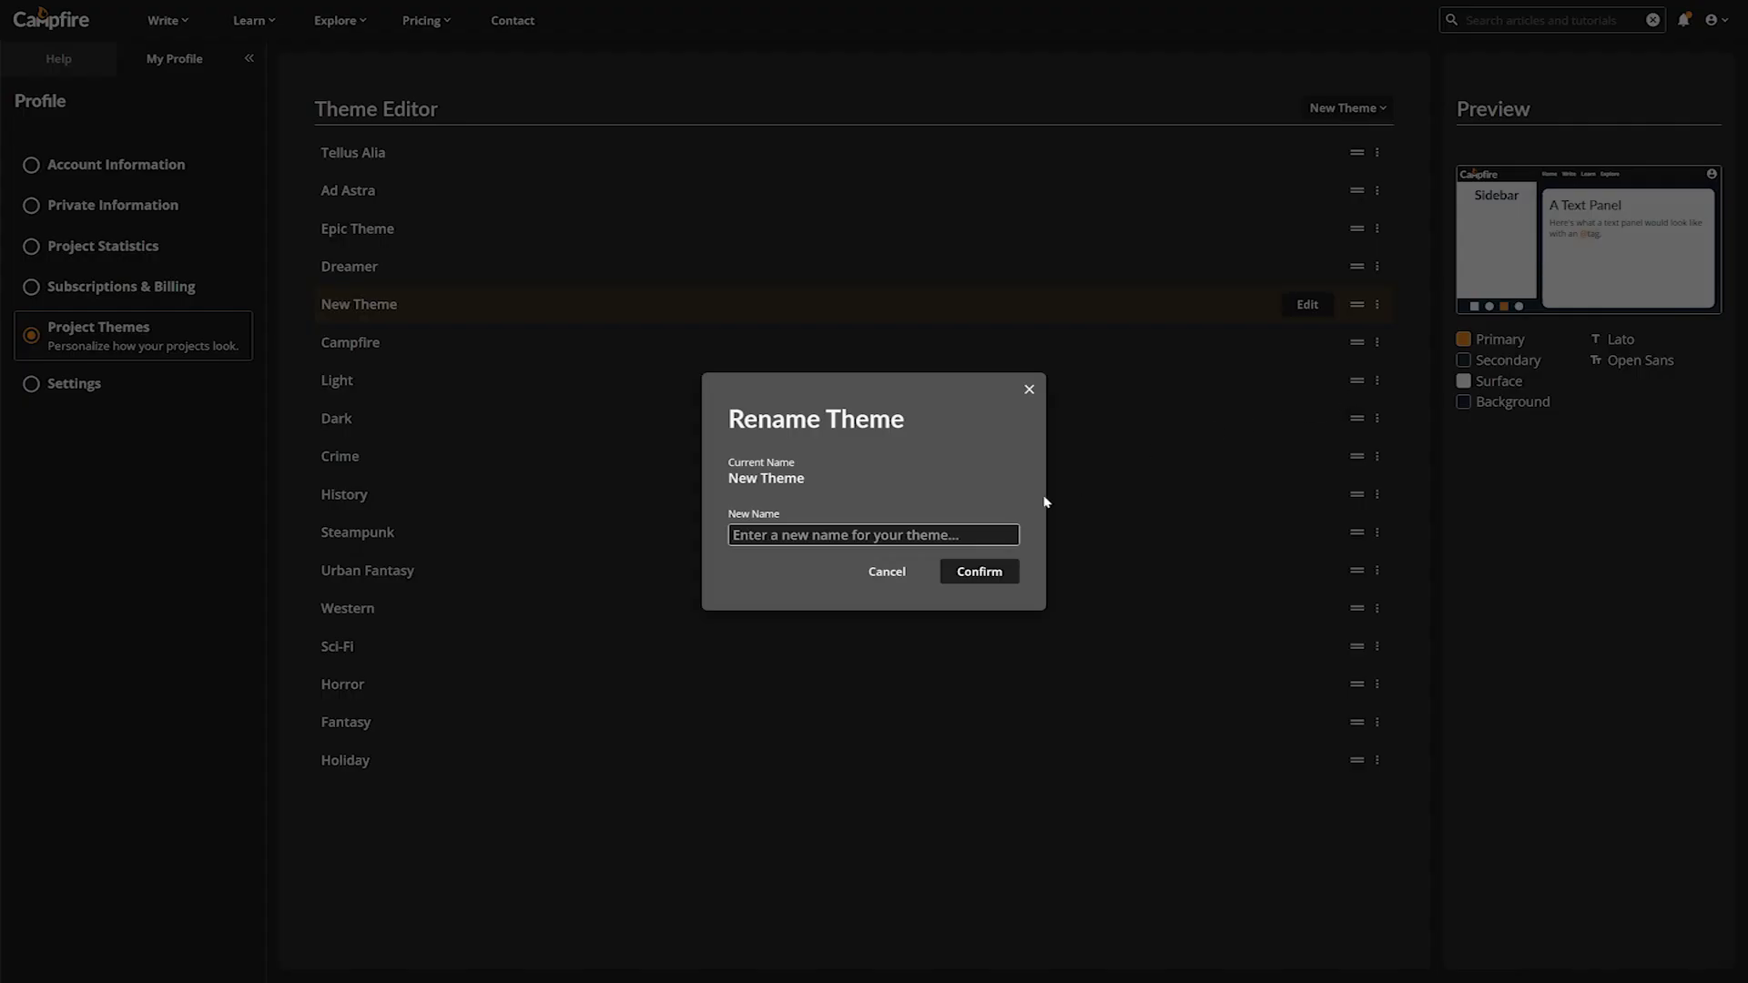
type("Cool Theme")
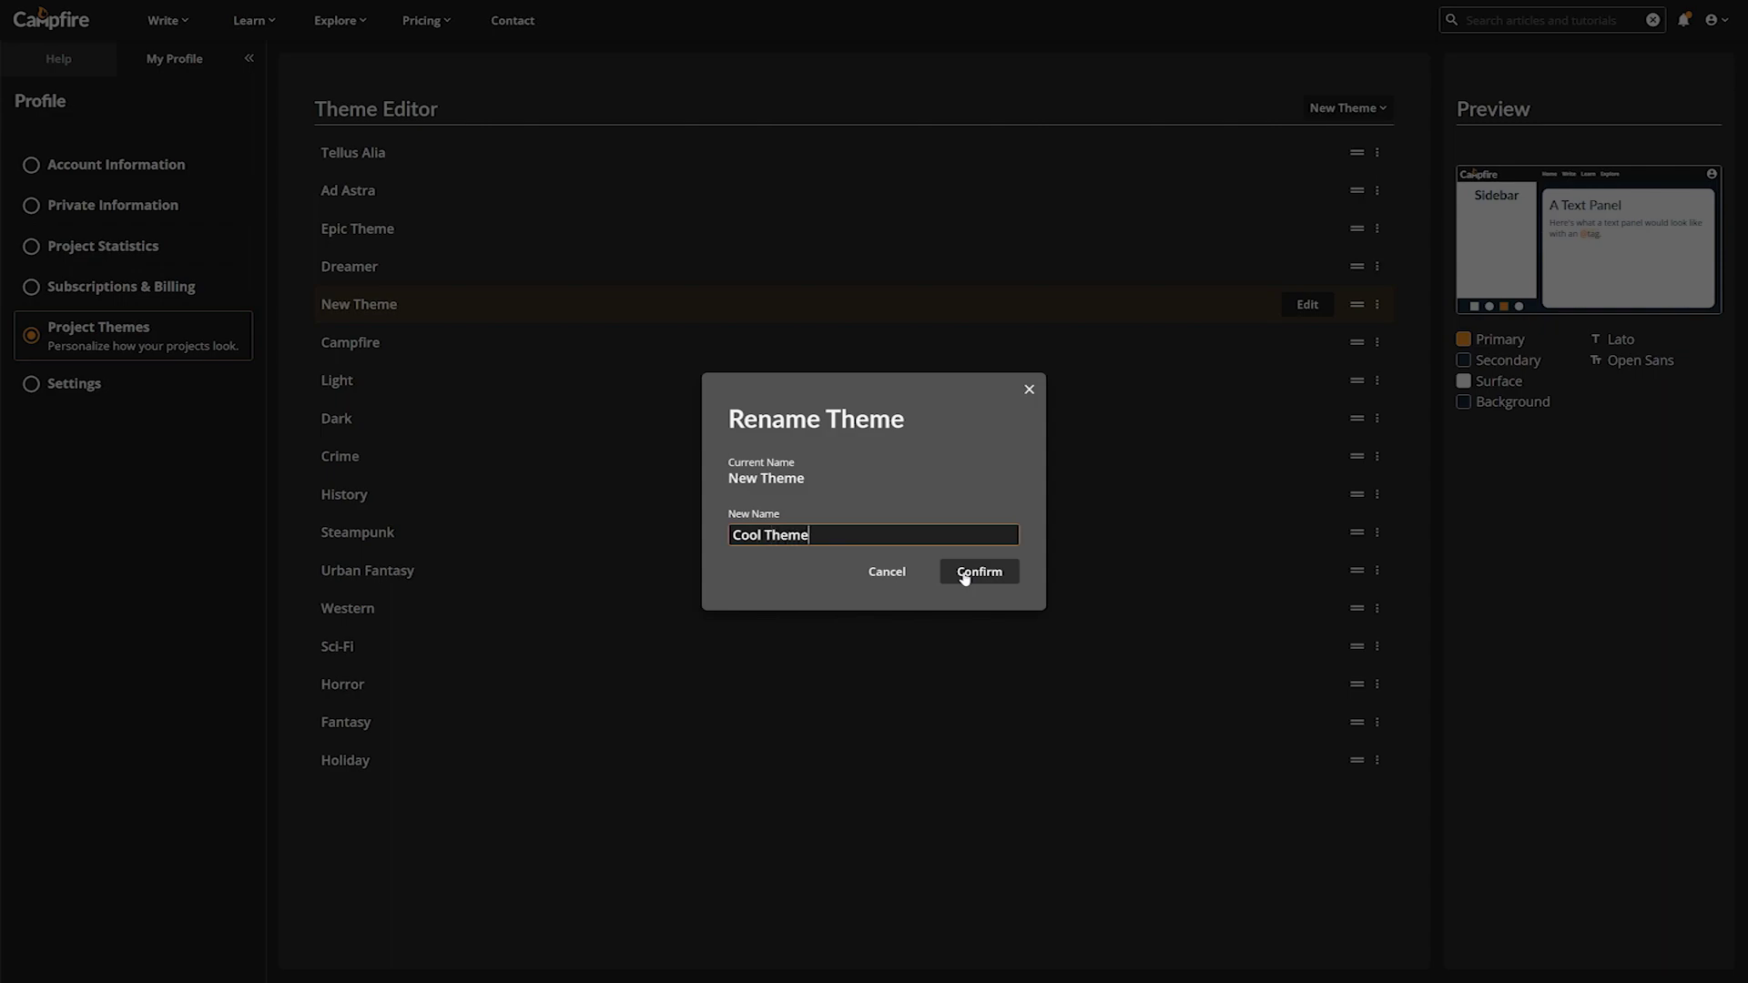
left_click(964, 573)
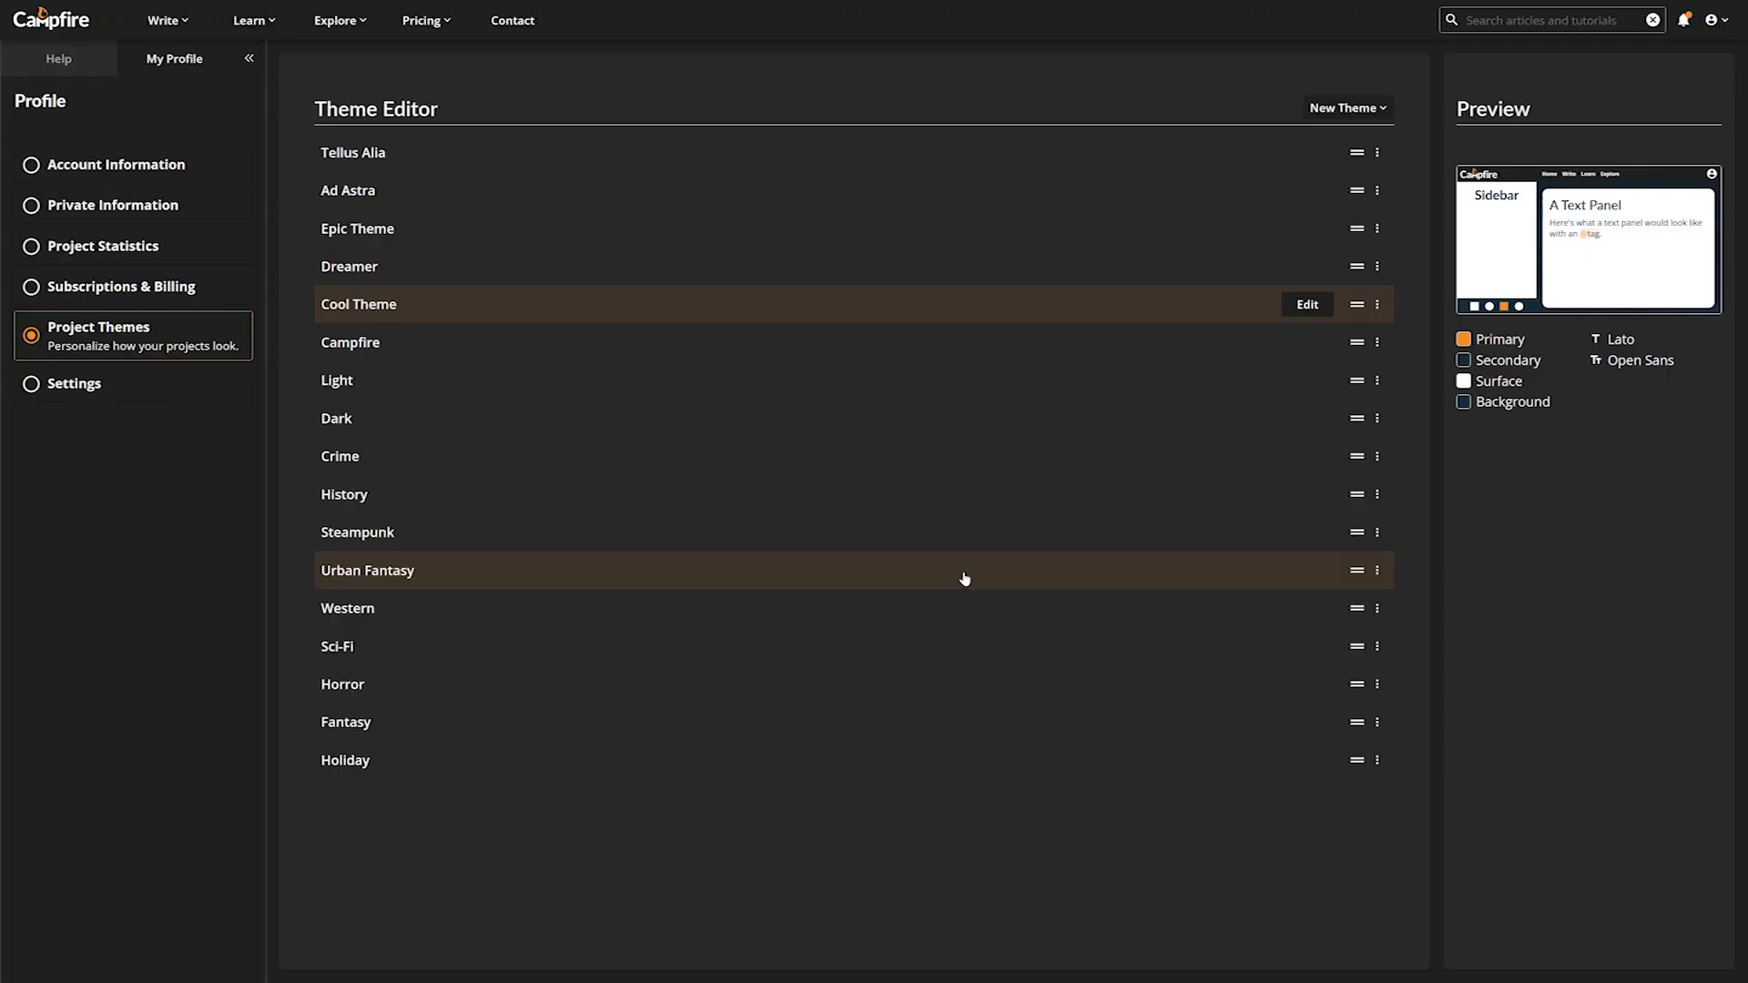
left_click(1308, 304)
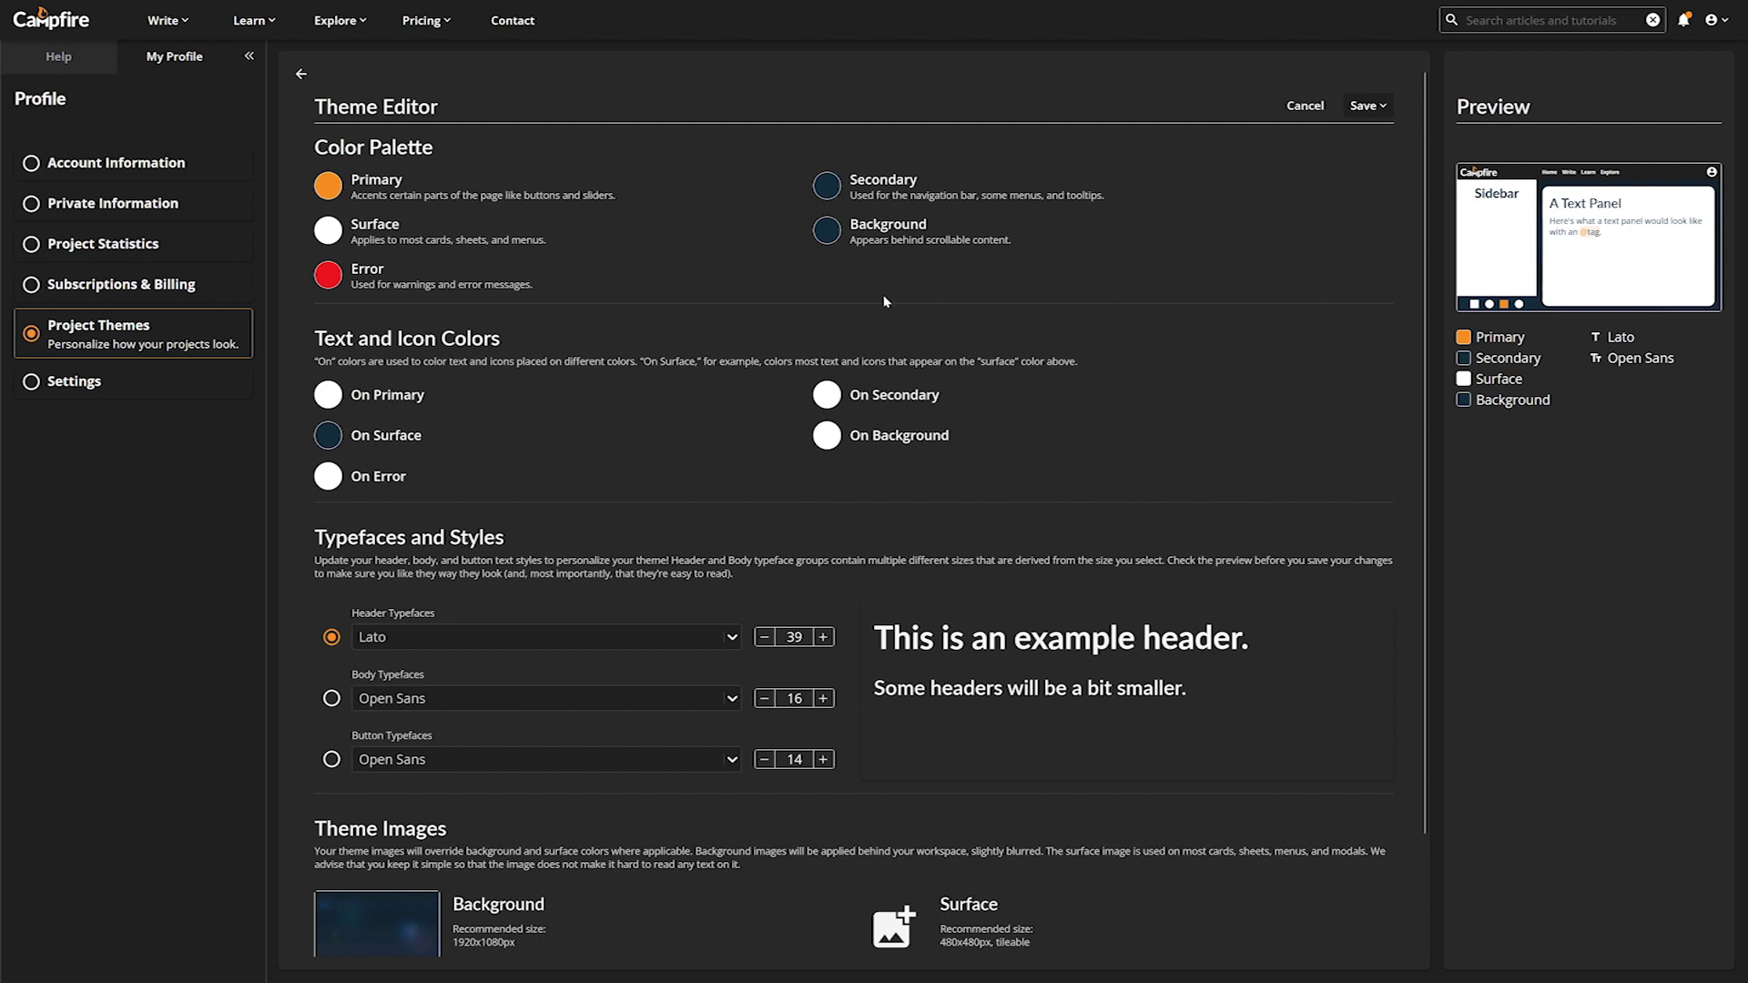
- Set the primary colour to yellow FFFF00 and the surface to tan d2a46e
left_click(328, 185)
double_click(367, 339)
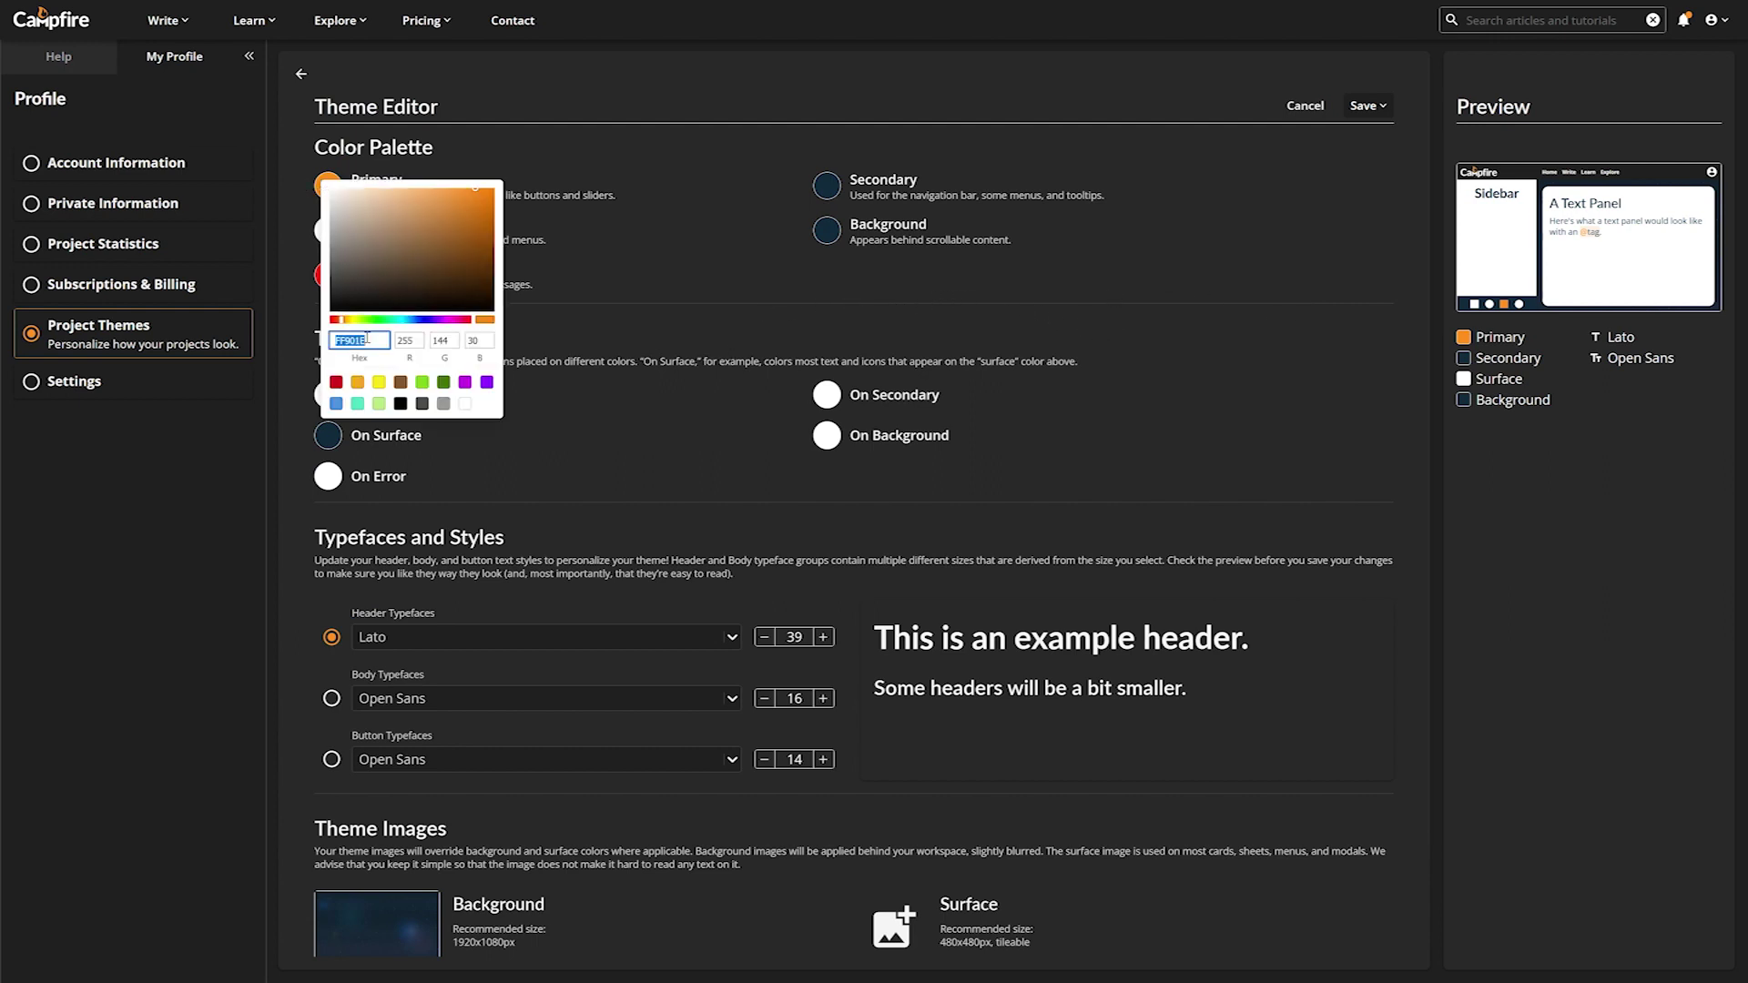
type("FFFF00")
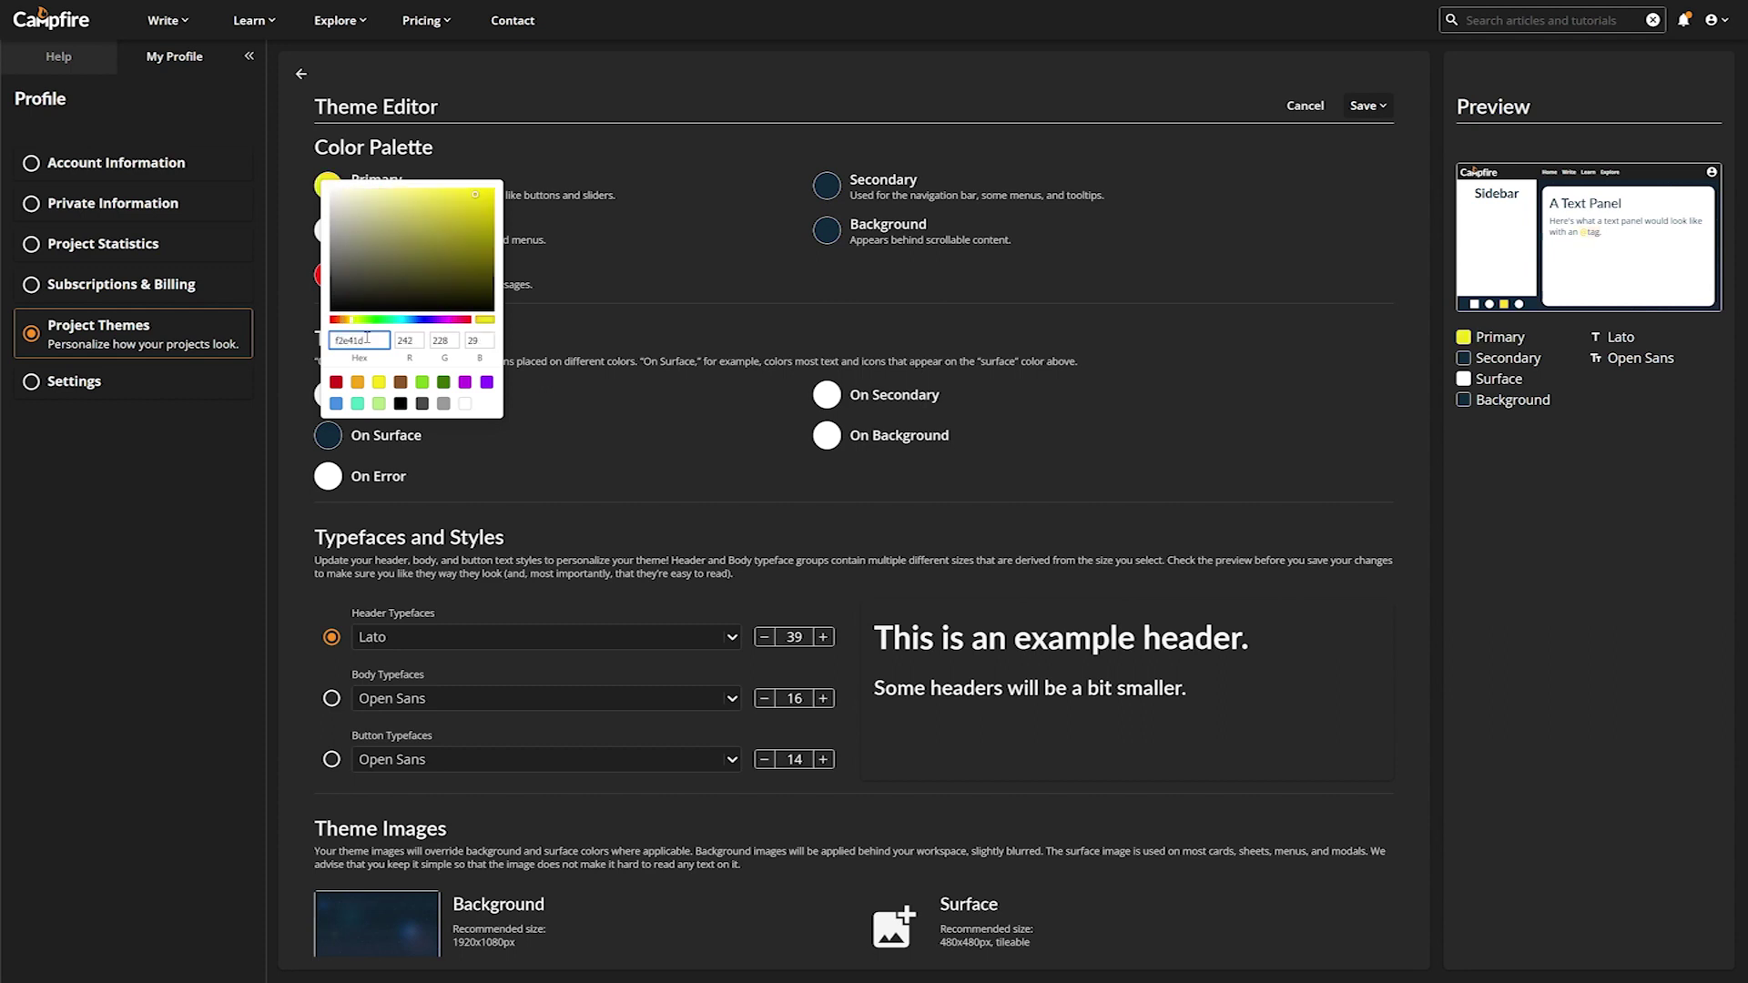
left_click(619, 267)
left_click(328, 233)
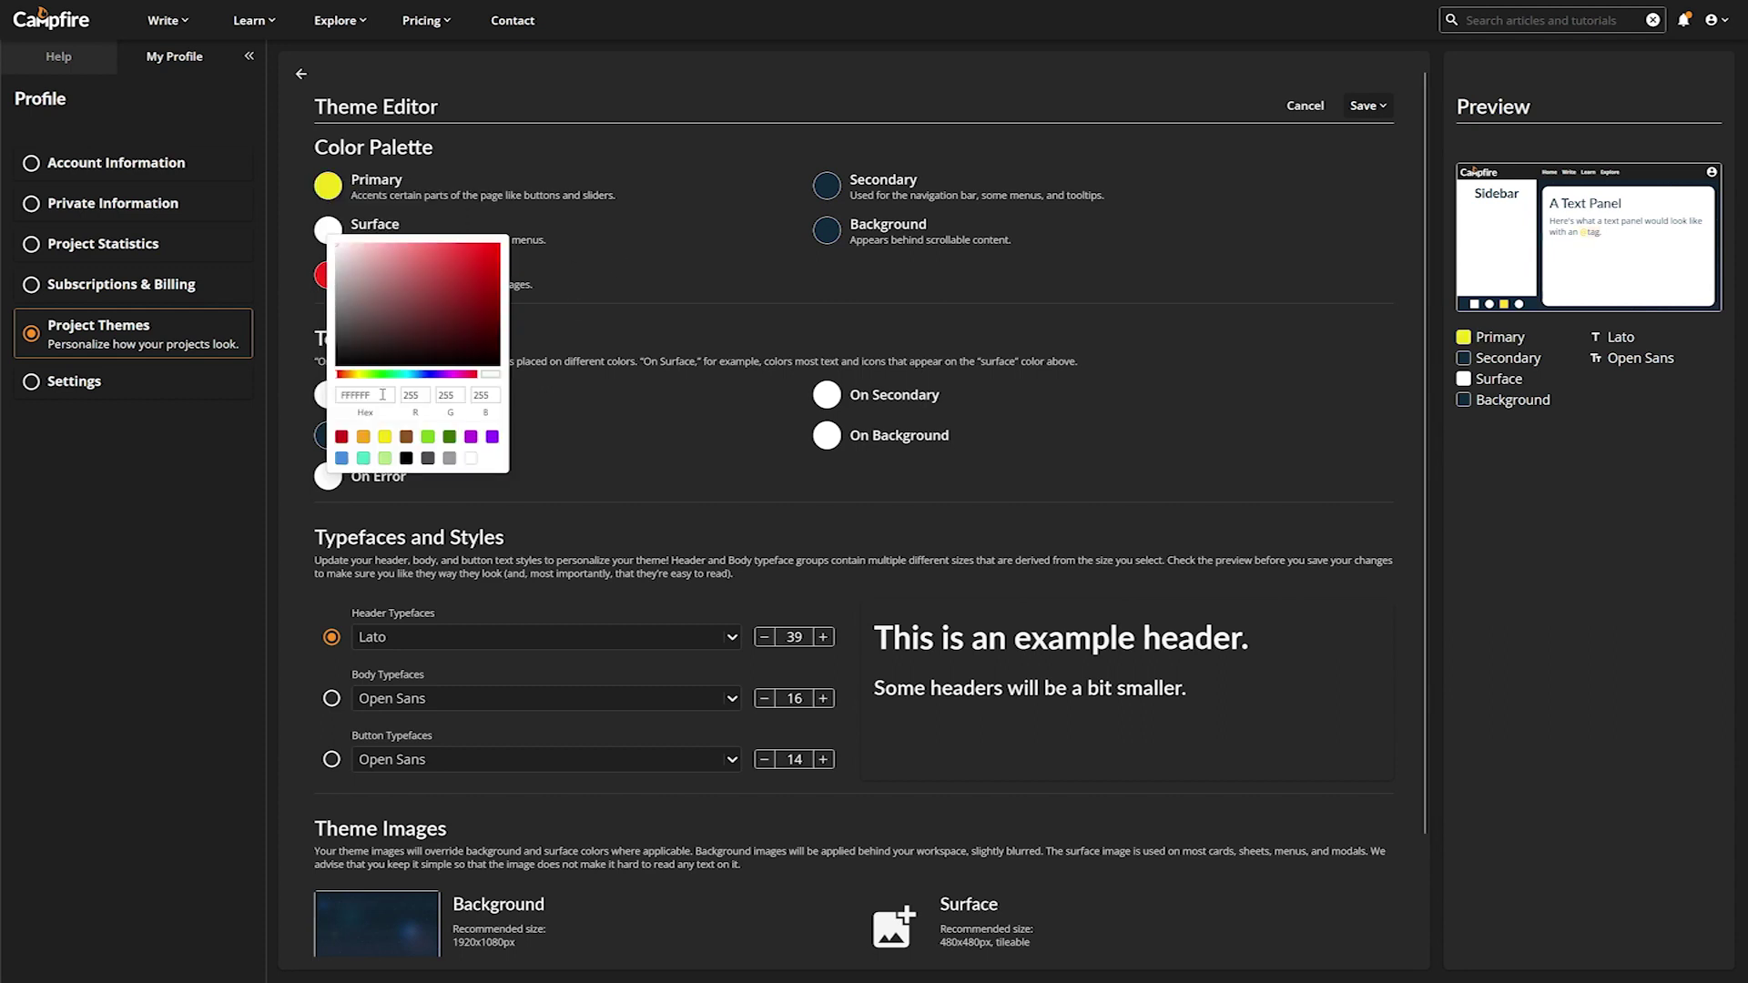
double_click(380, 394)
type("d2a46e")
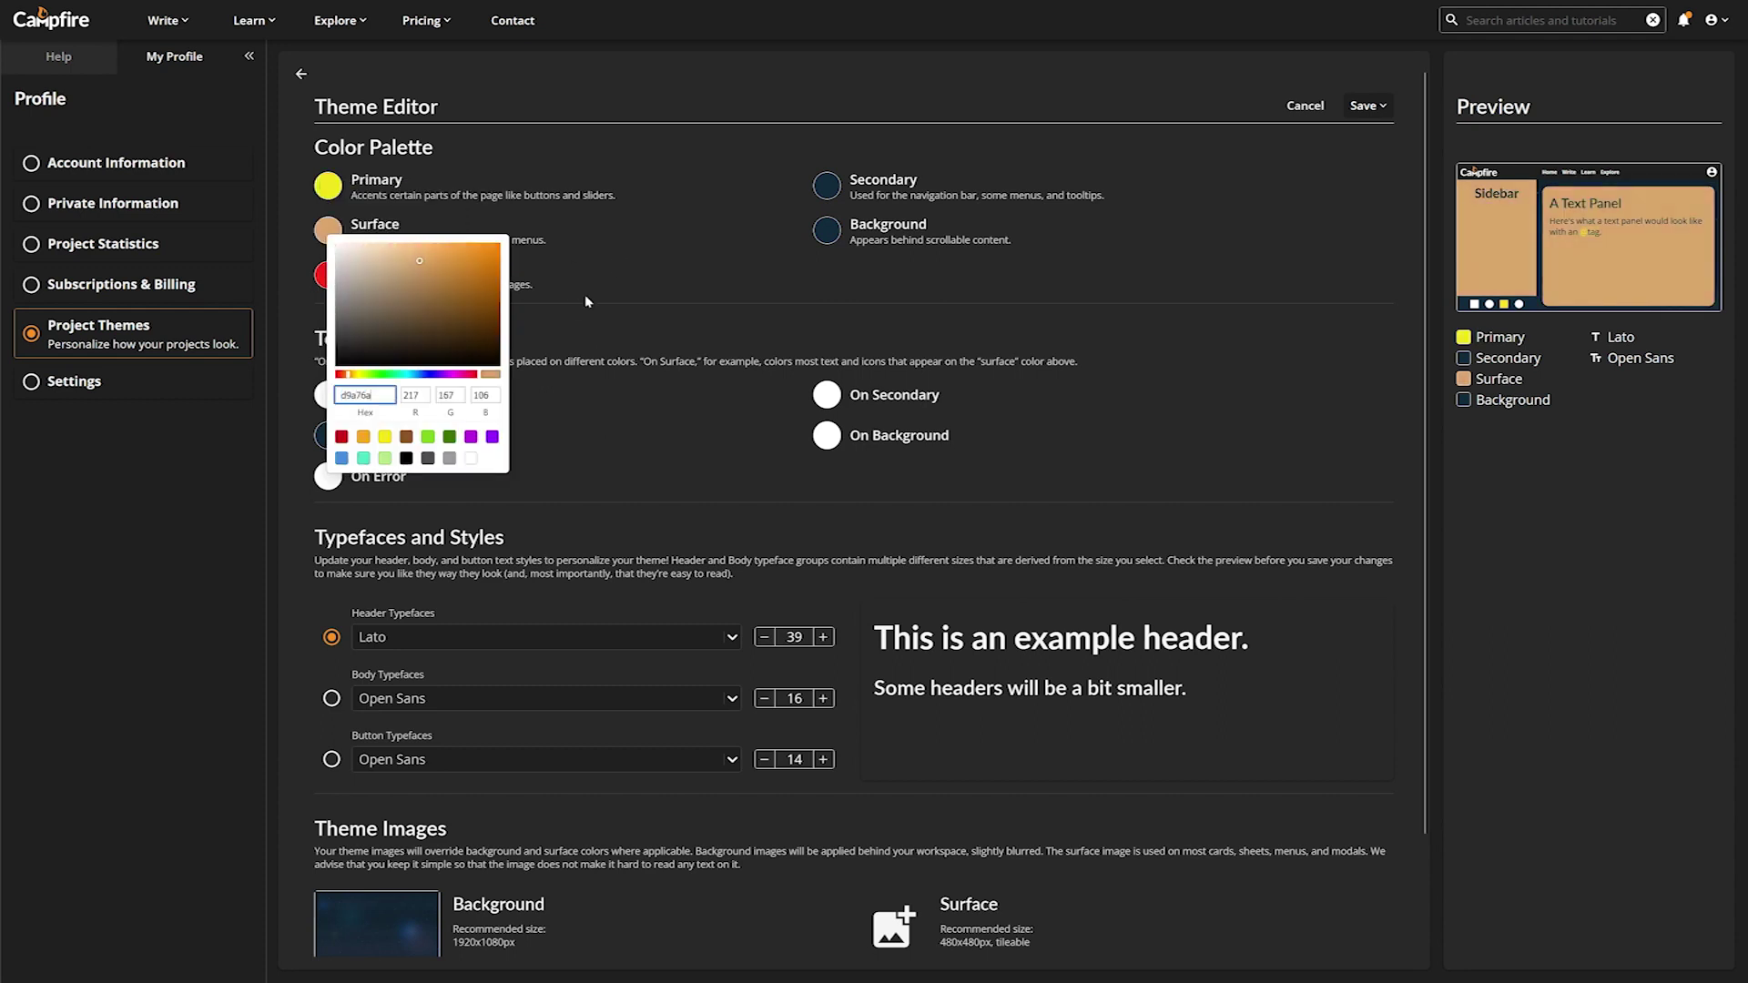
left_click(587, 301)
- Change the primary colour to cyan 55c1d9
left_click(329, 186)
double_click(380, 342)
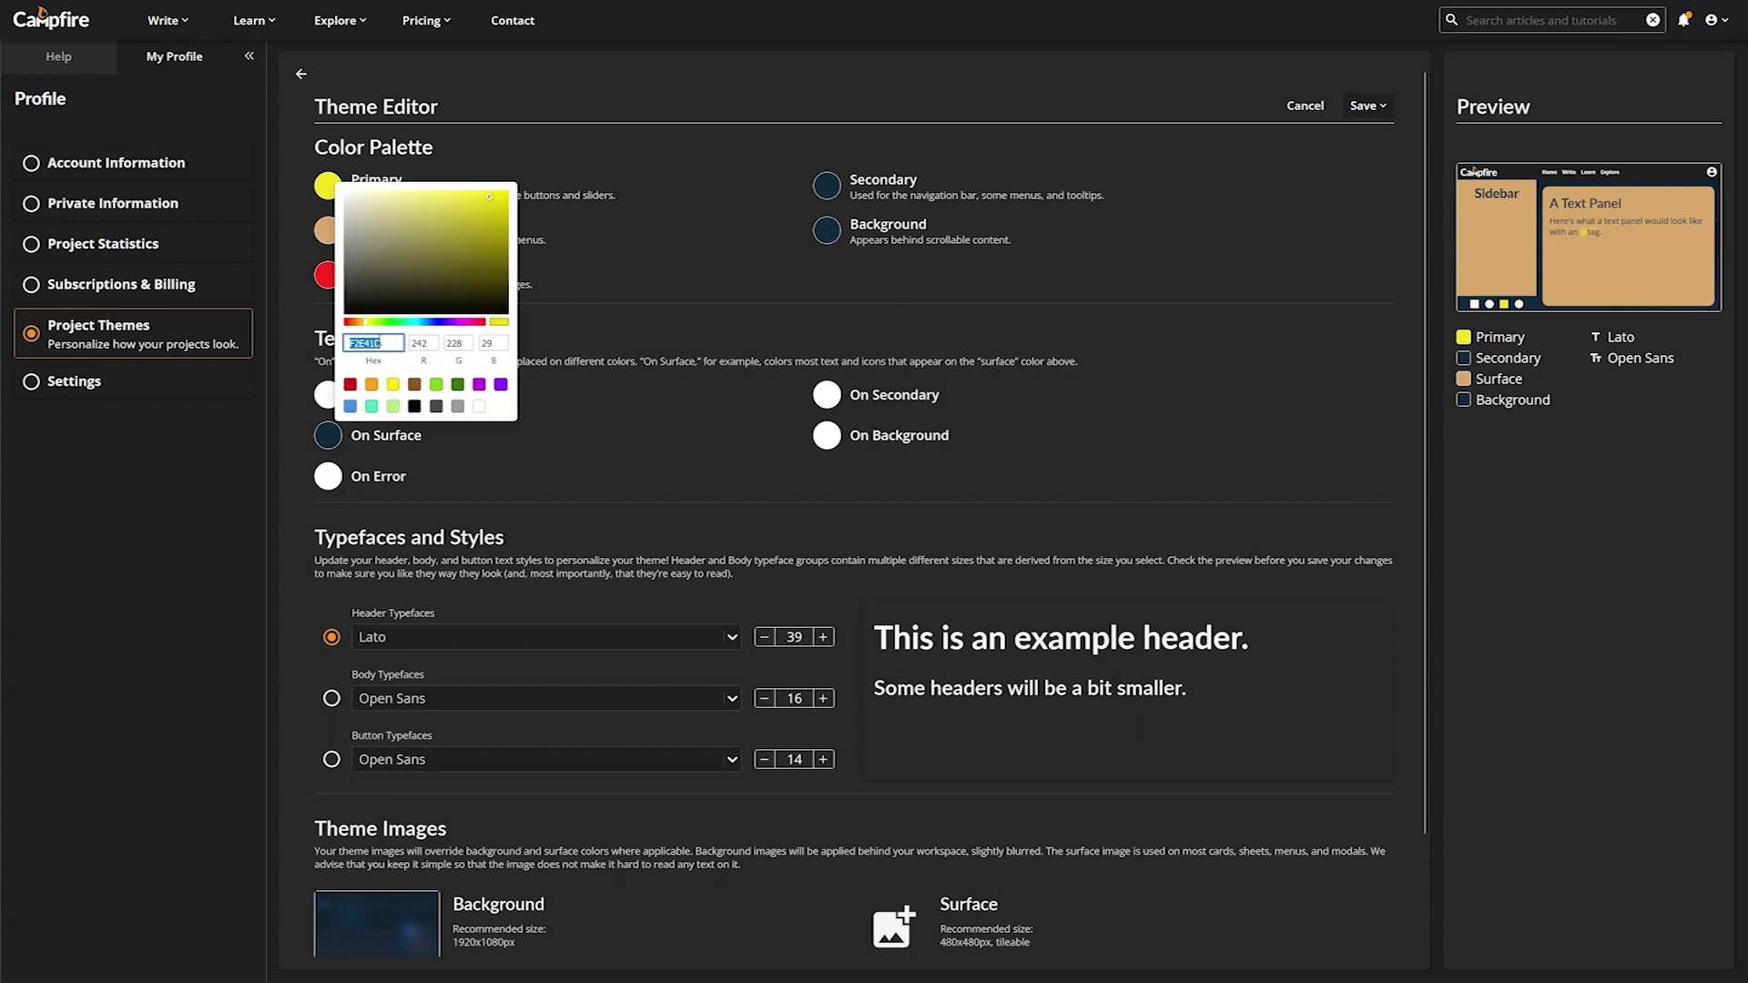
type("55c1d9")
left_click(762, 295)
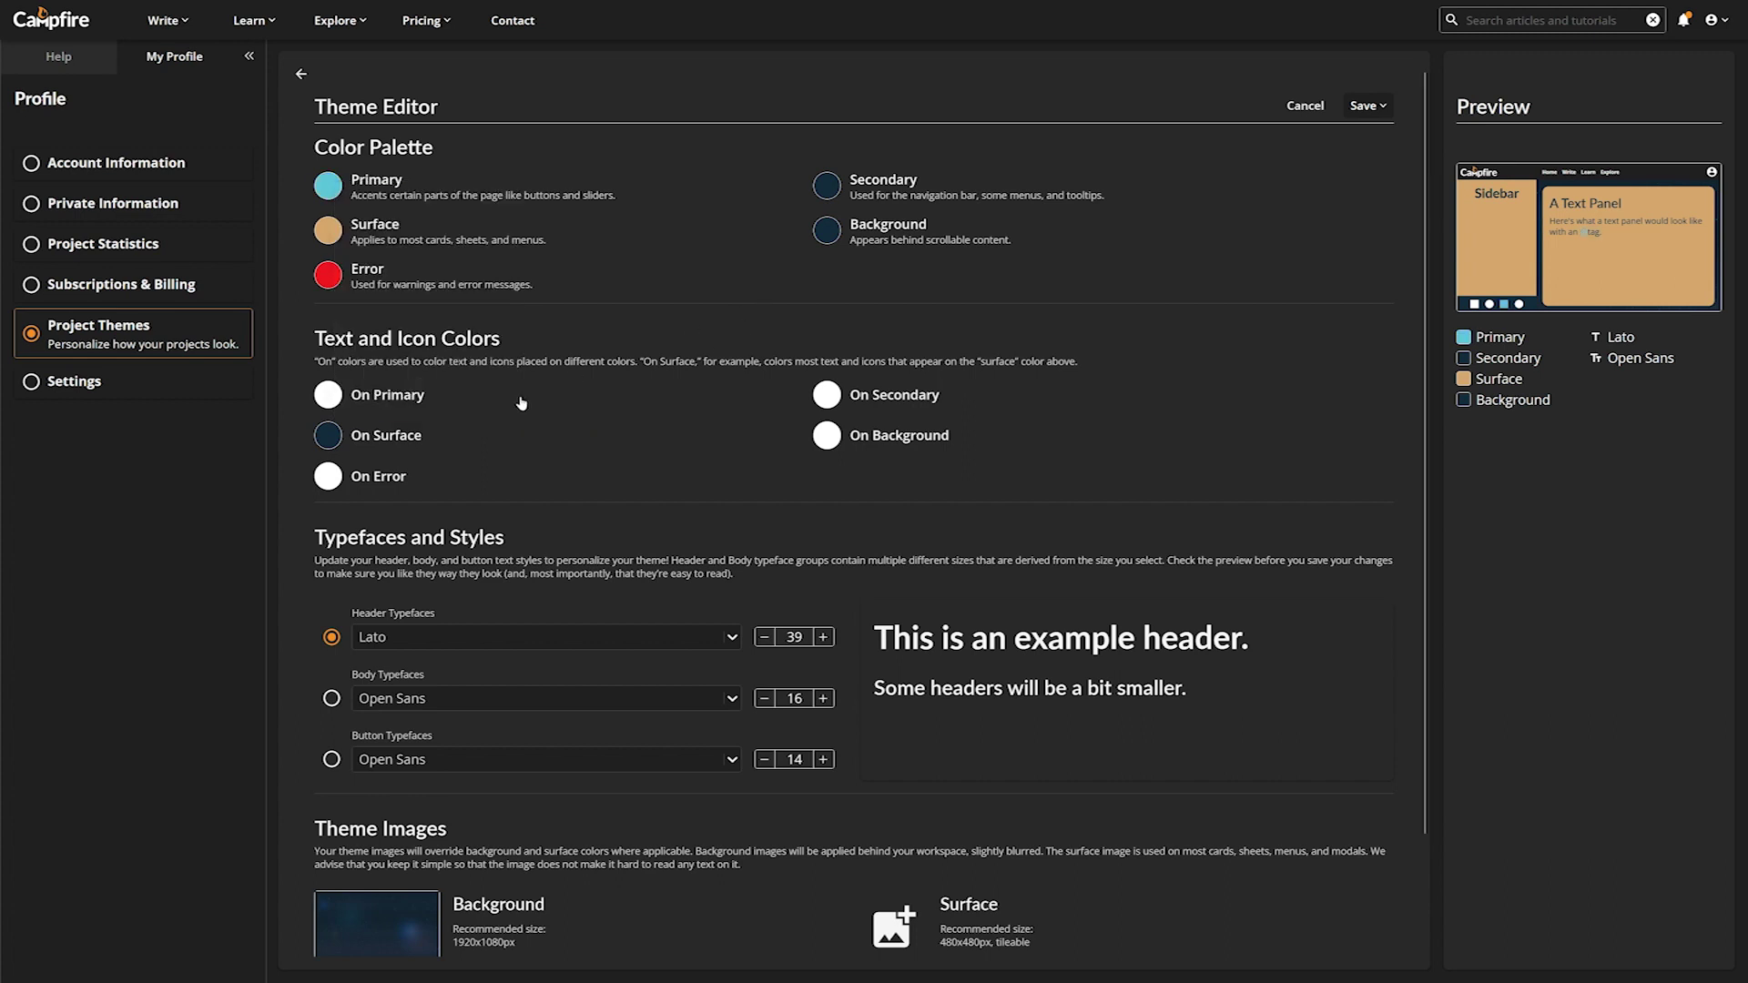
- Set both the secondary and background colours to dark red 590e21
left_click(827, 186)
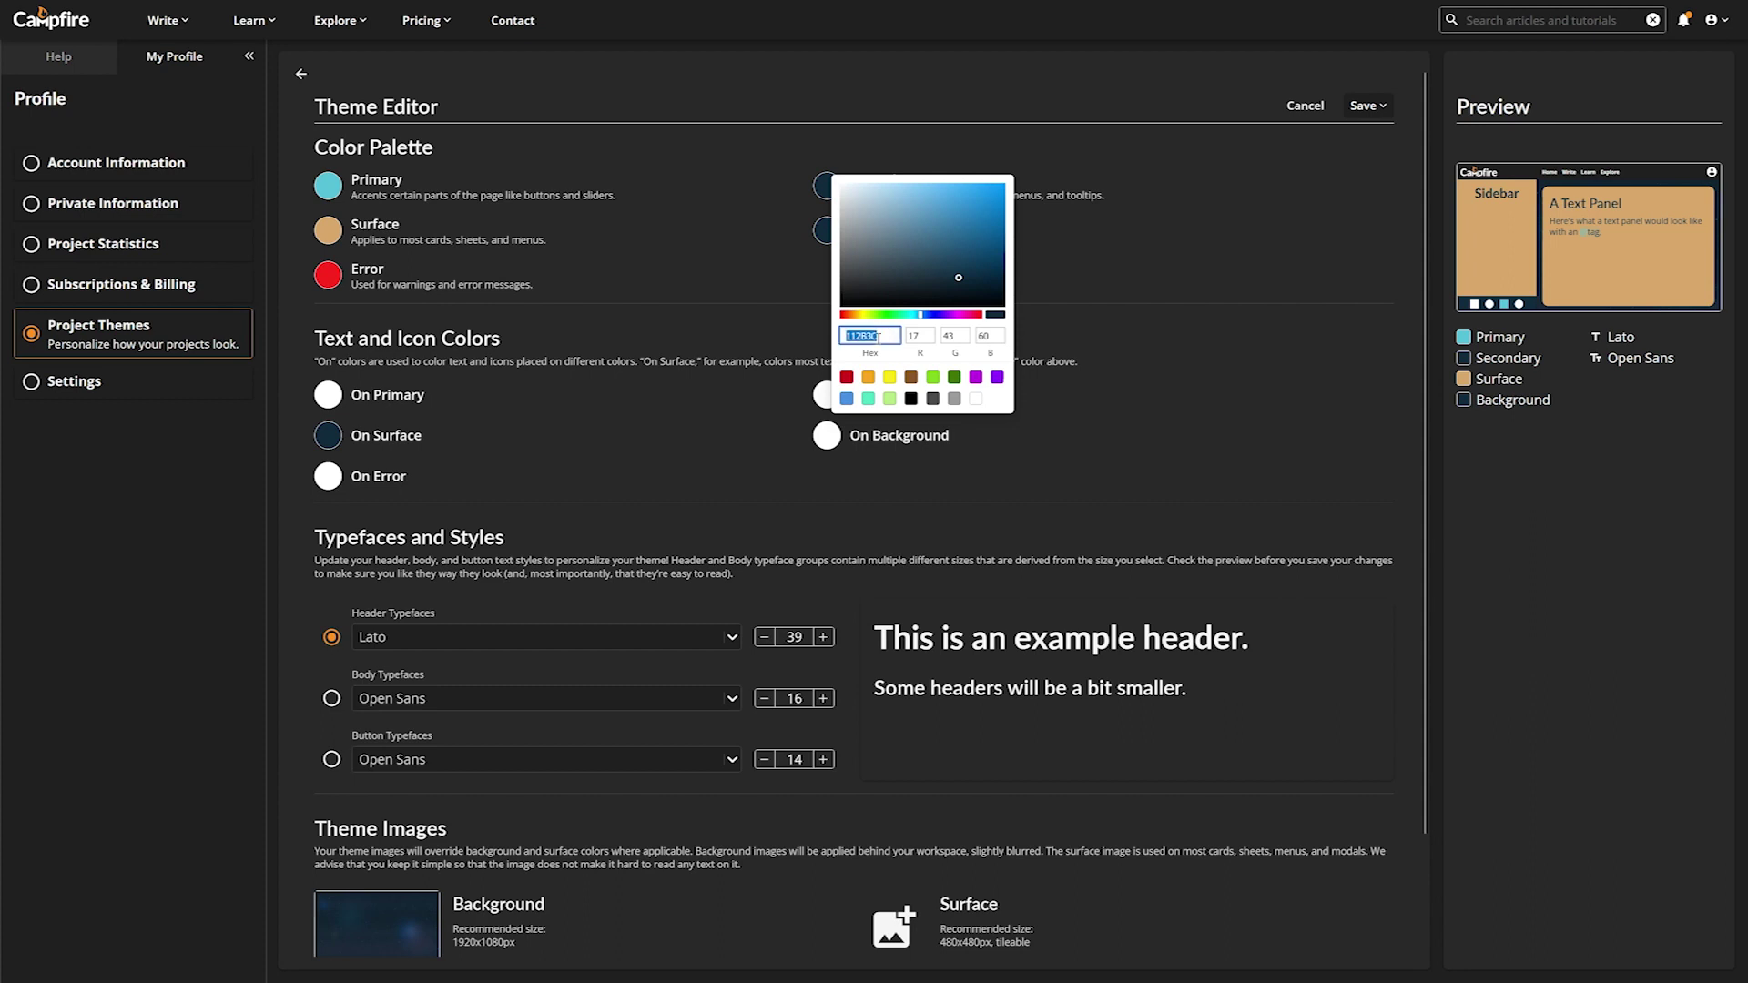
double_click(877, 337)
type("590e21")
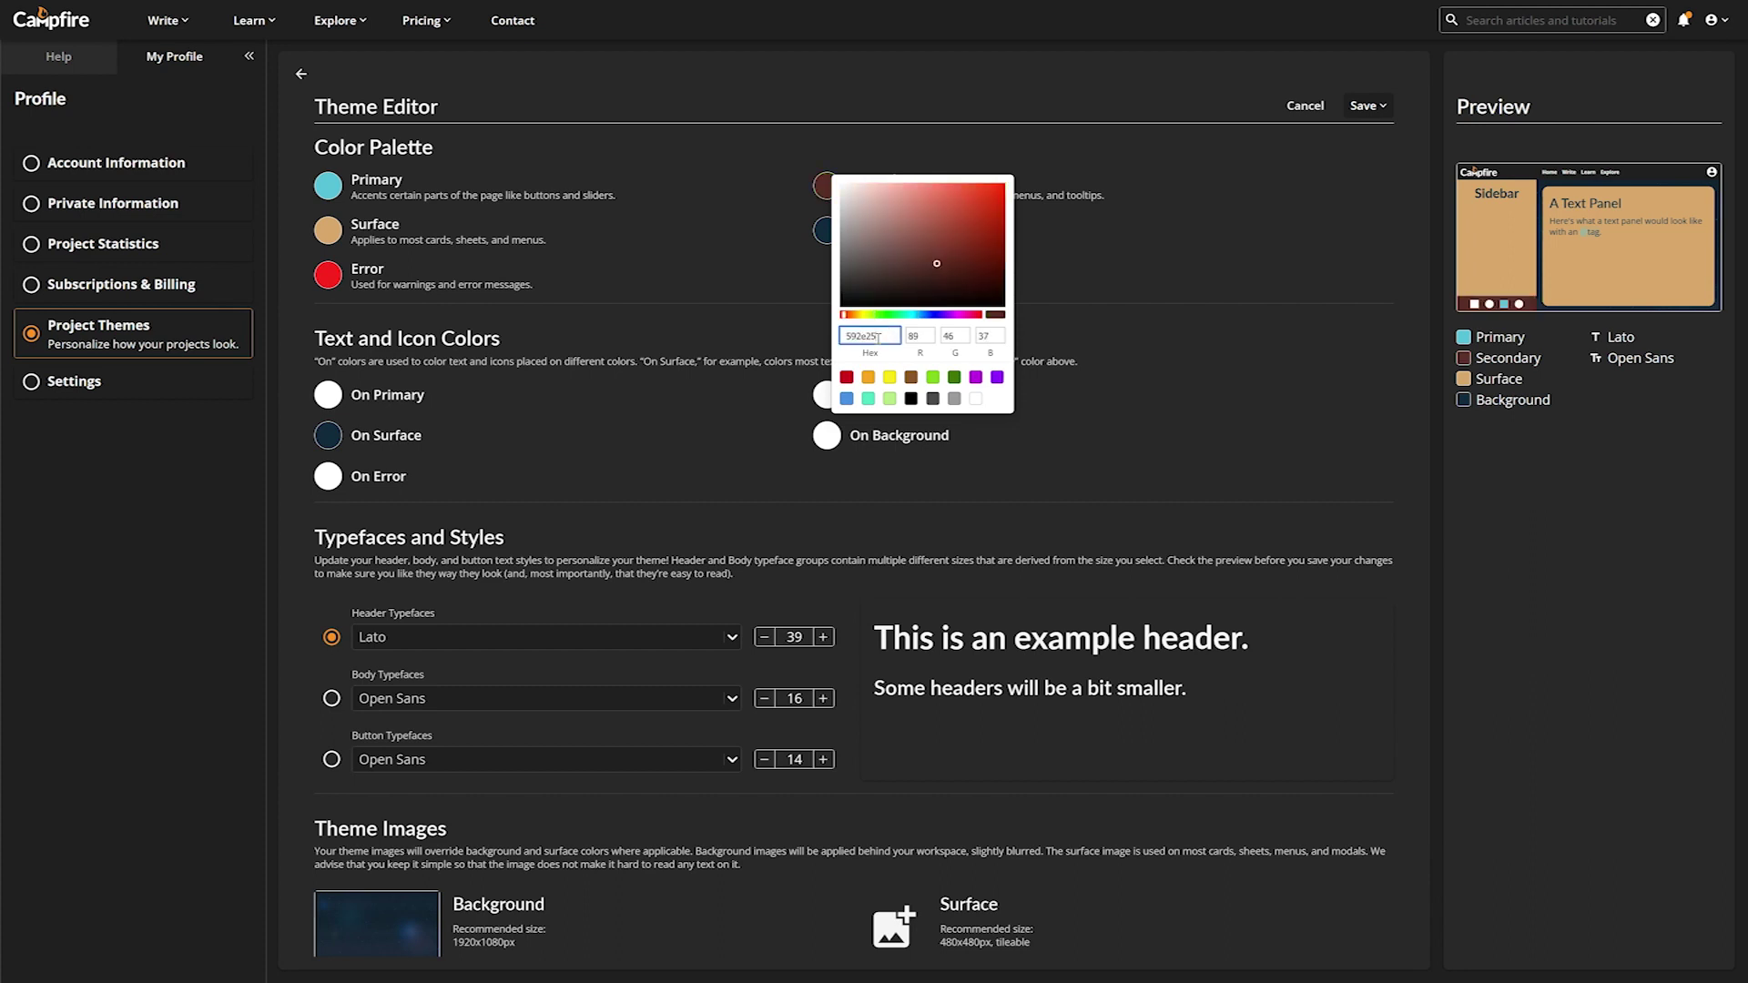
left_click(816, 234)
double_click(877, 383)
type("590e21")
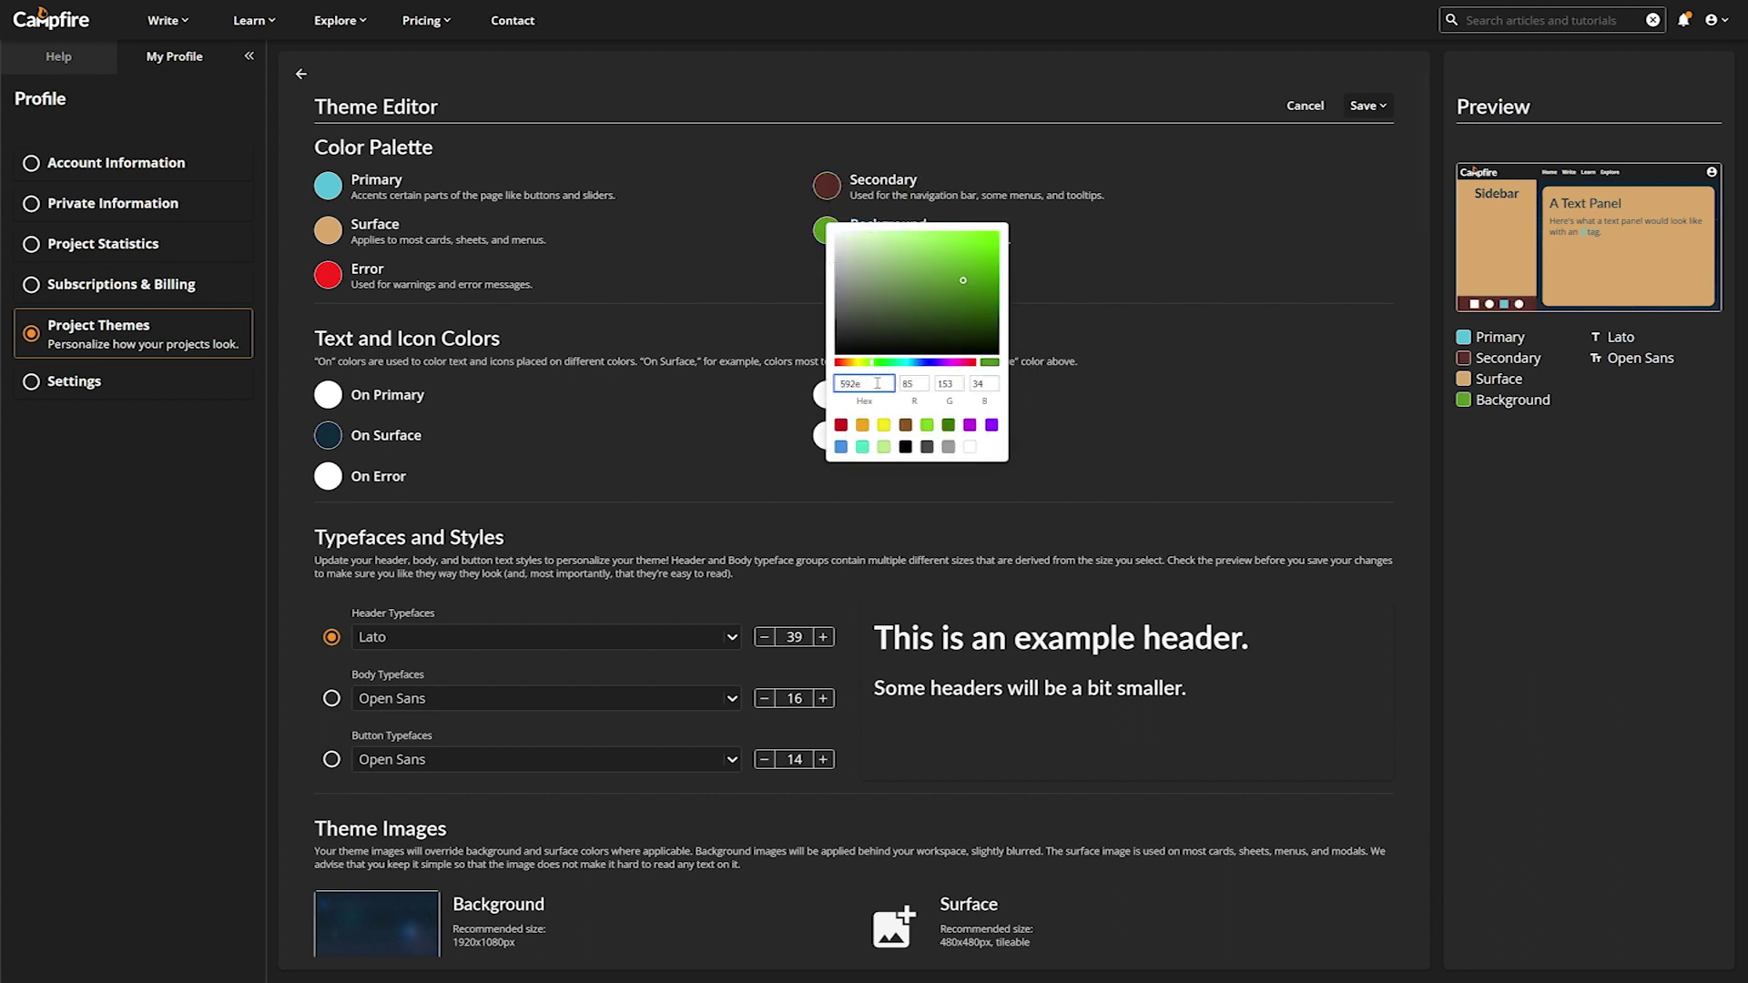
left_click(706, 281)
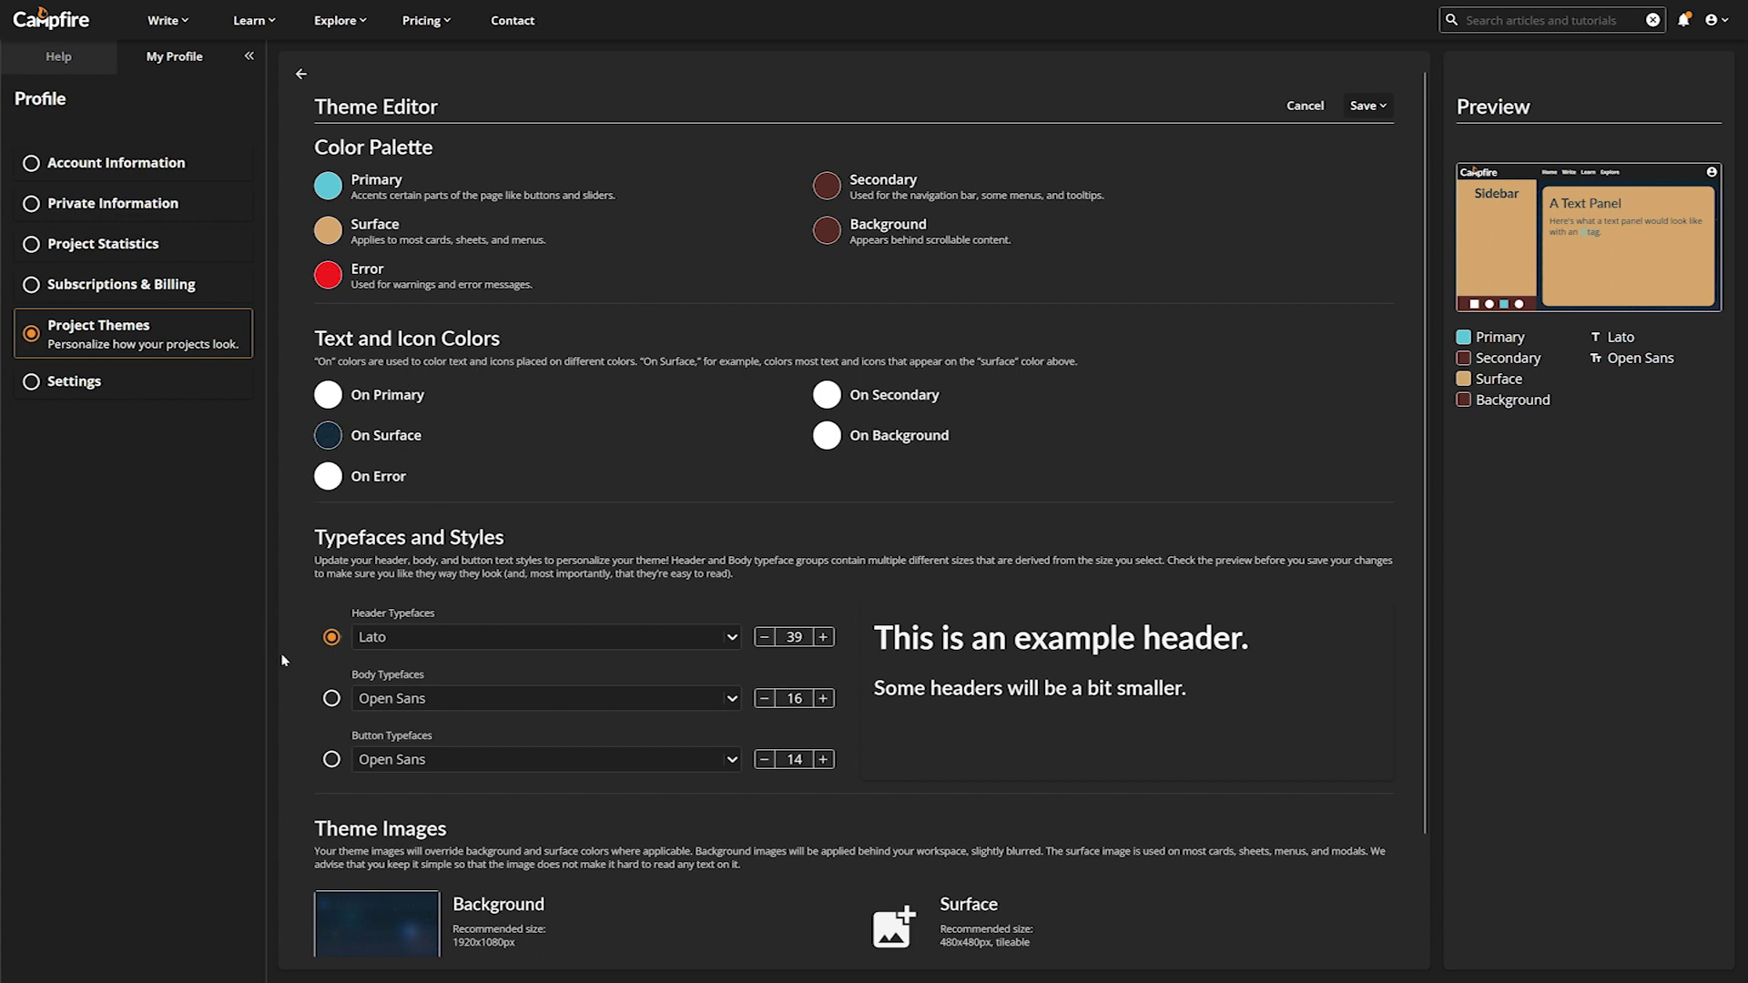
- Use Aclonica size 40 for headers and EB Garamond size 18 for body text
left_click(423, 642)
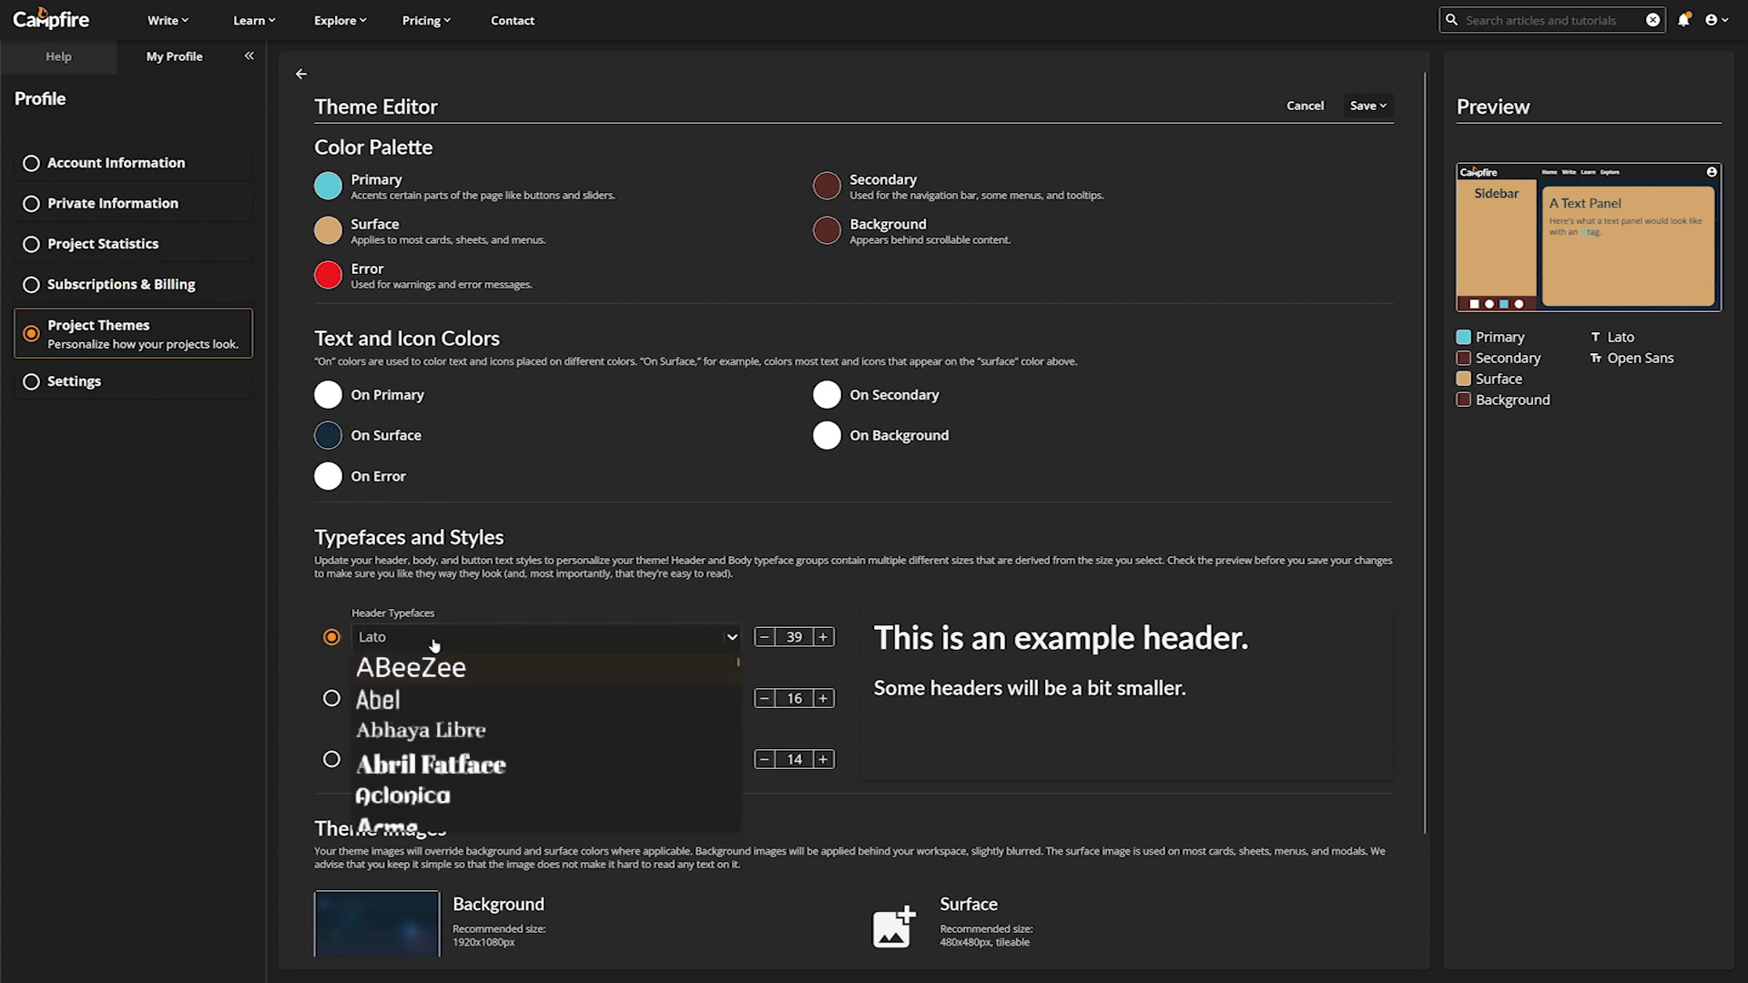
left_click(441, 797)
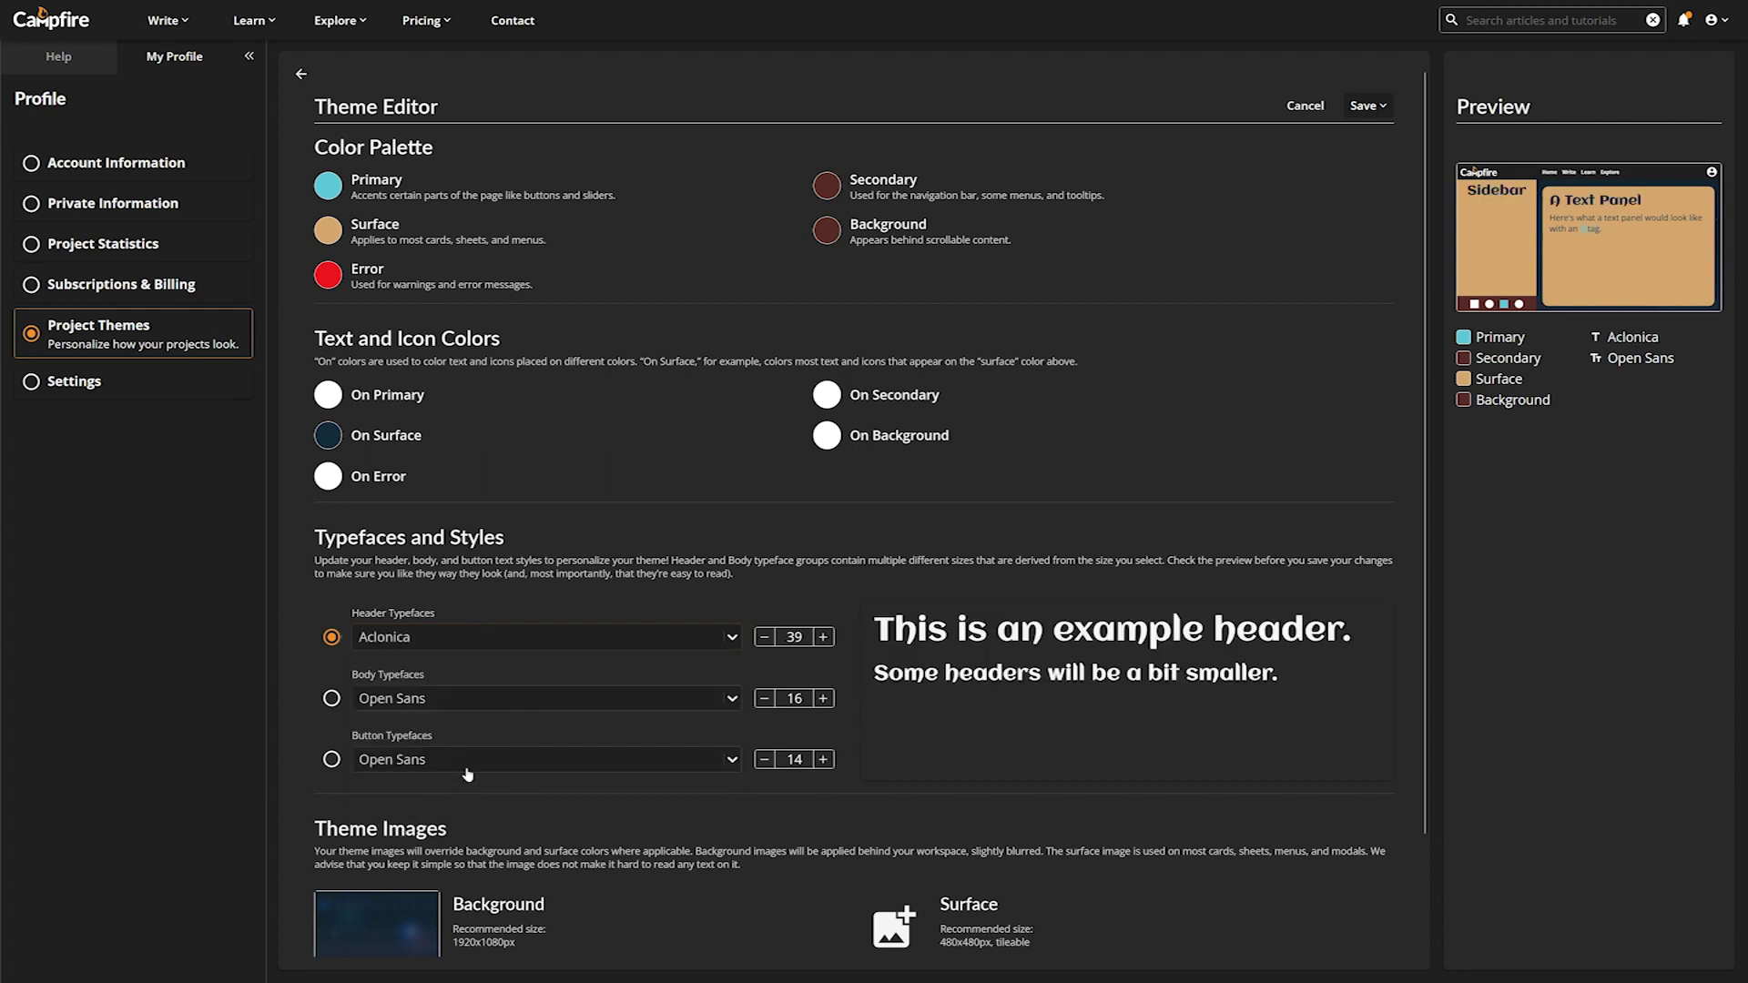
left_click(824, 636)
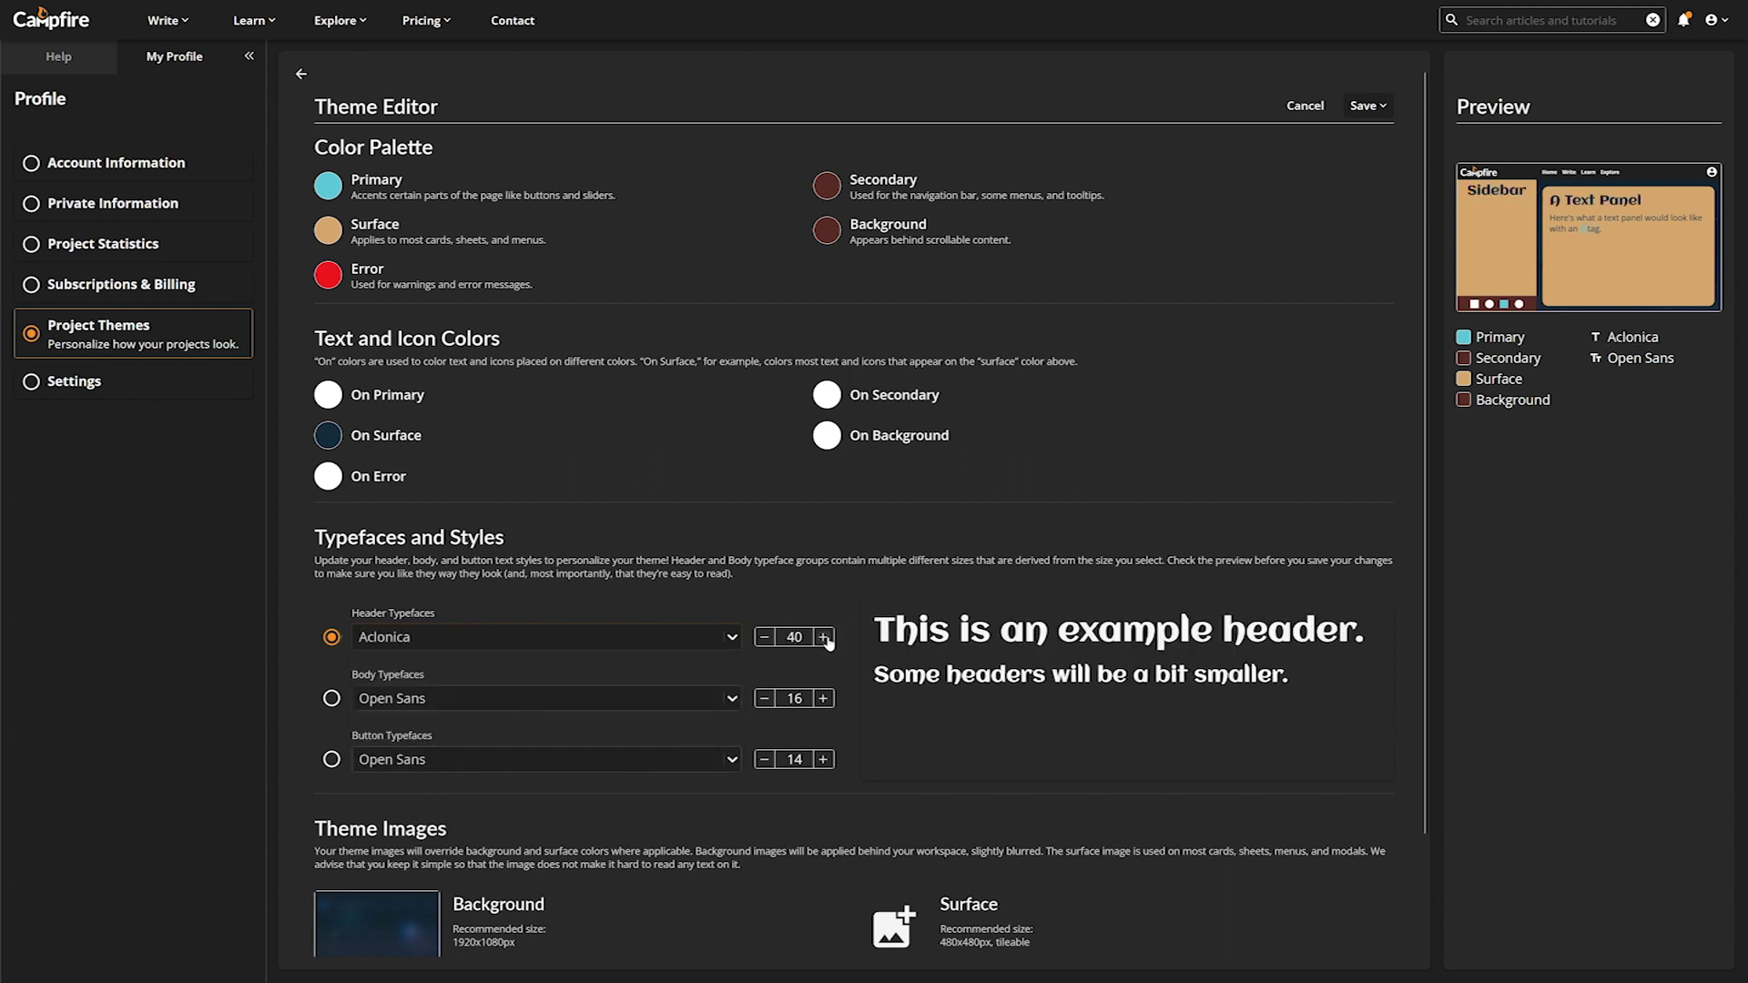
left_click(694, 708)
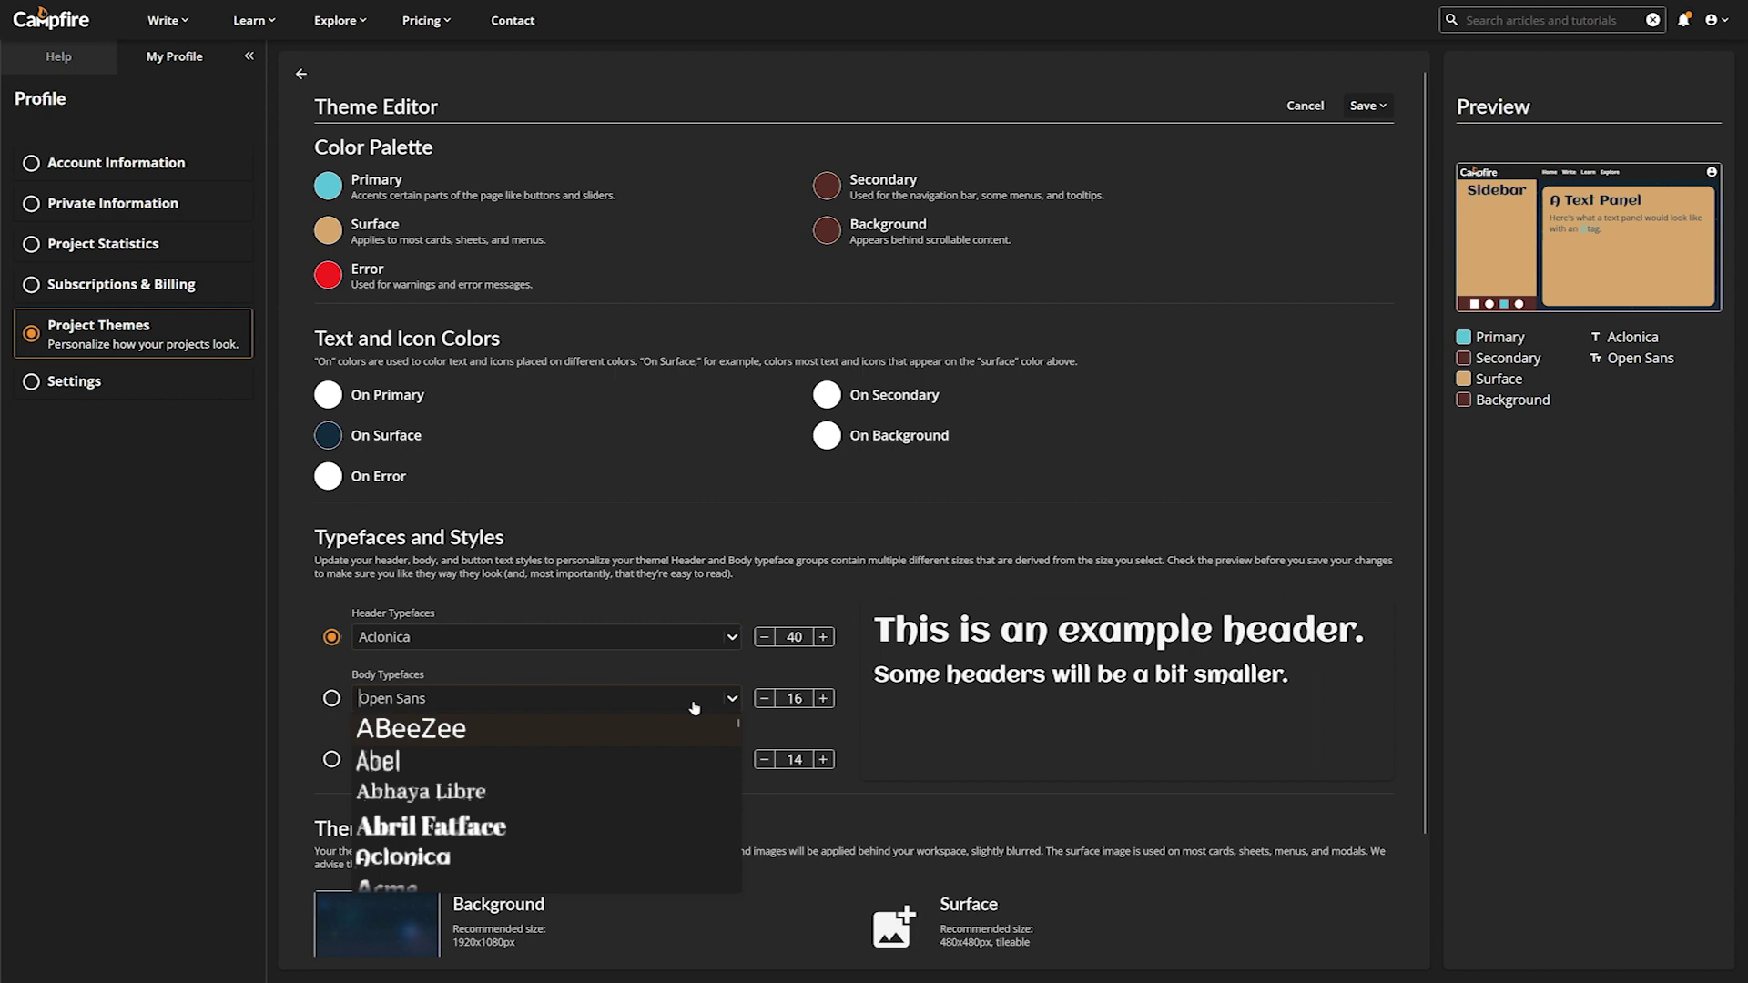
type("eb")
left_click(644, 760)
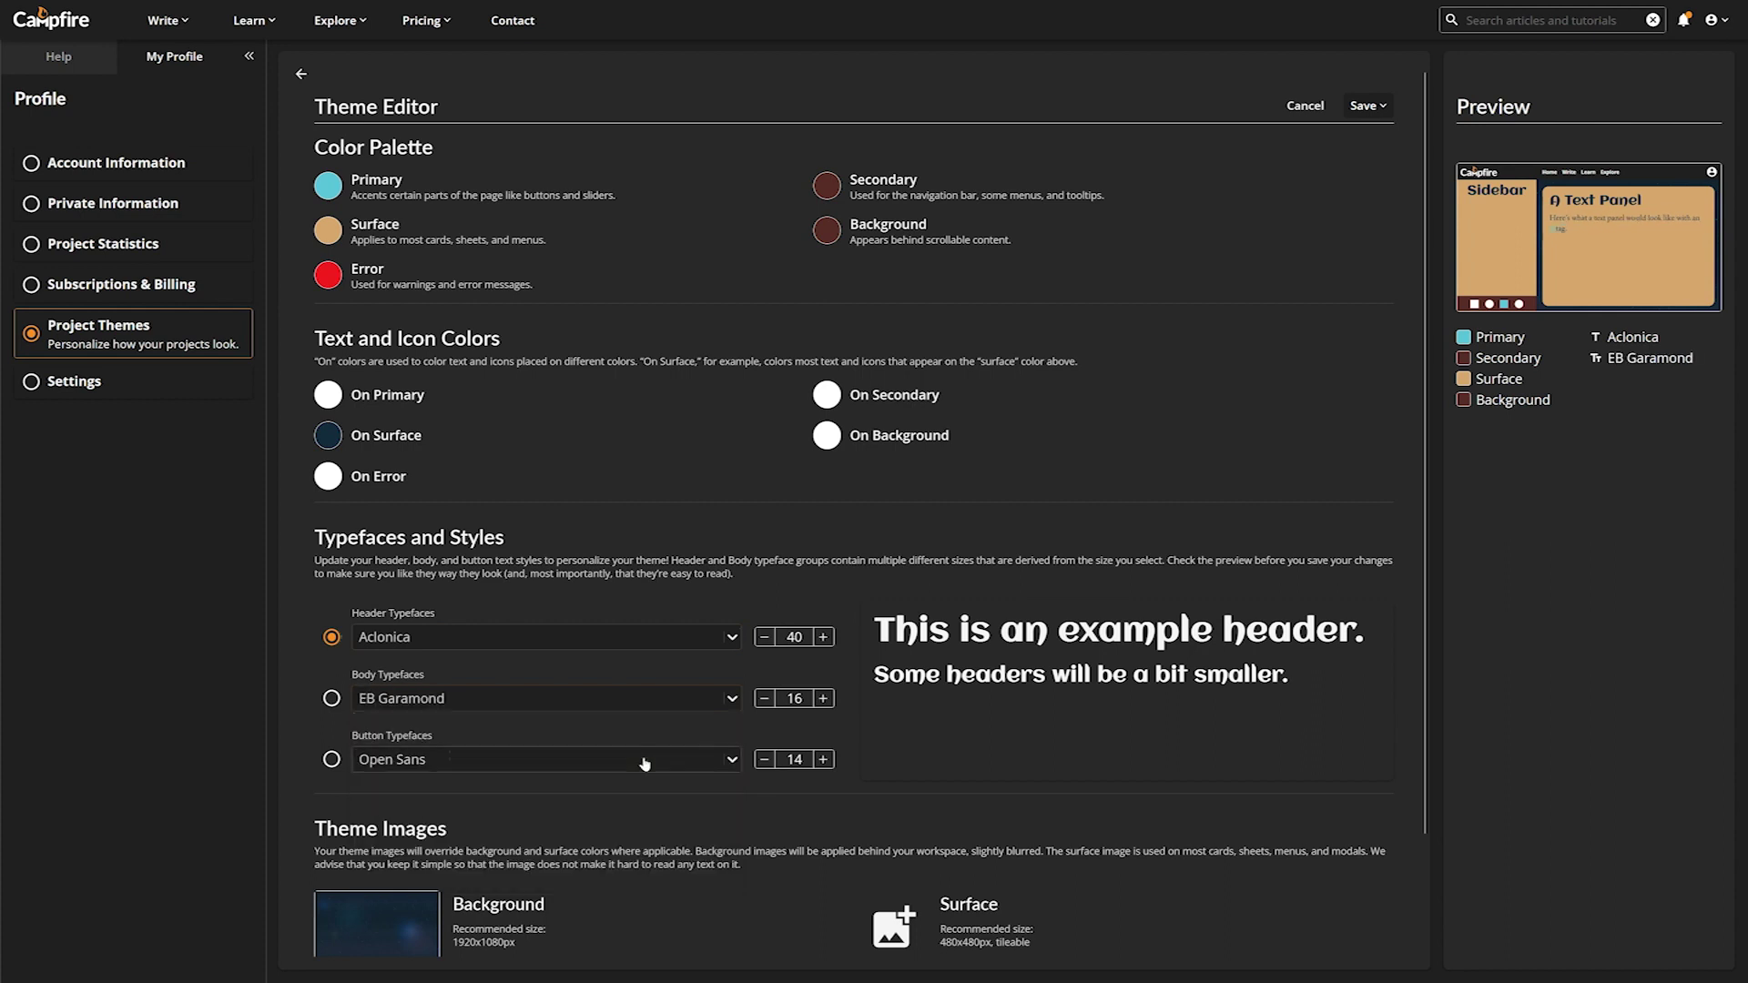
left_click(825, 701)
left_click(825, 701)
- Preview the body text, button and header samples
left_click(332, 698)
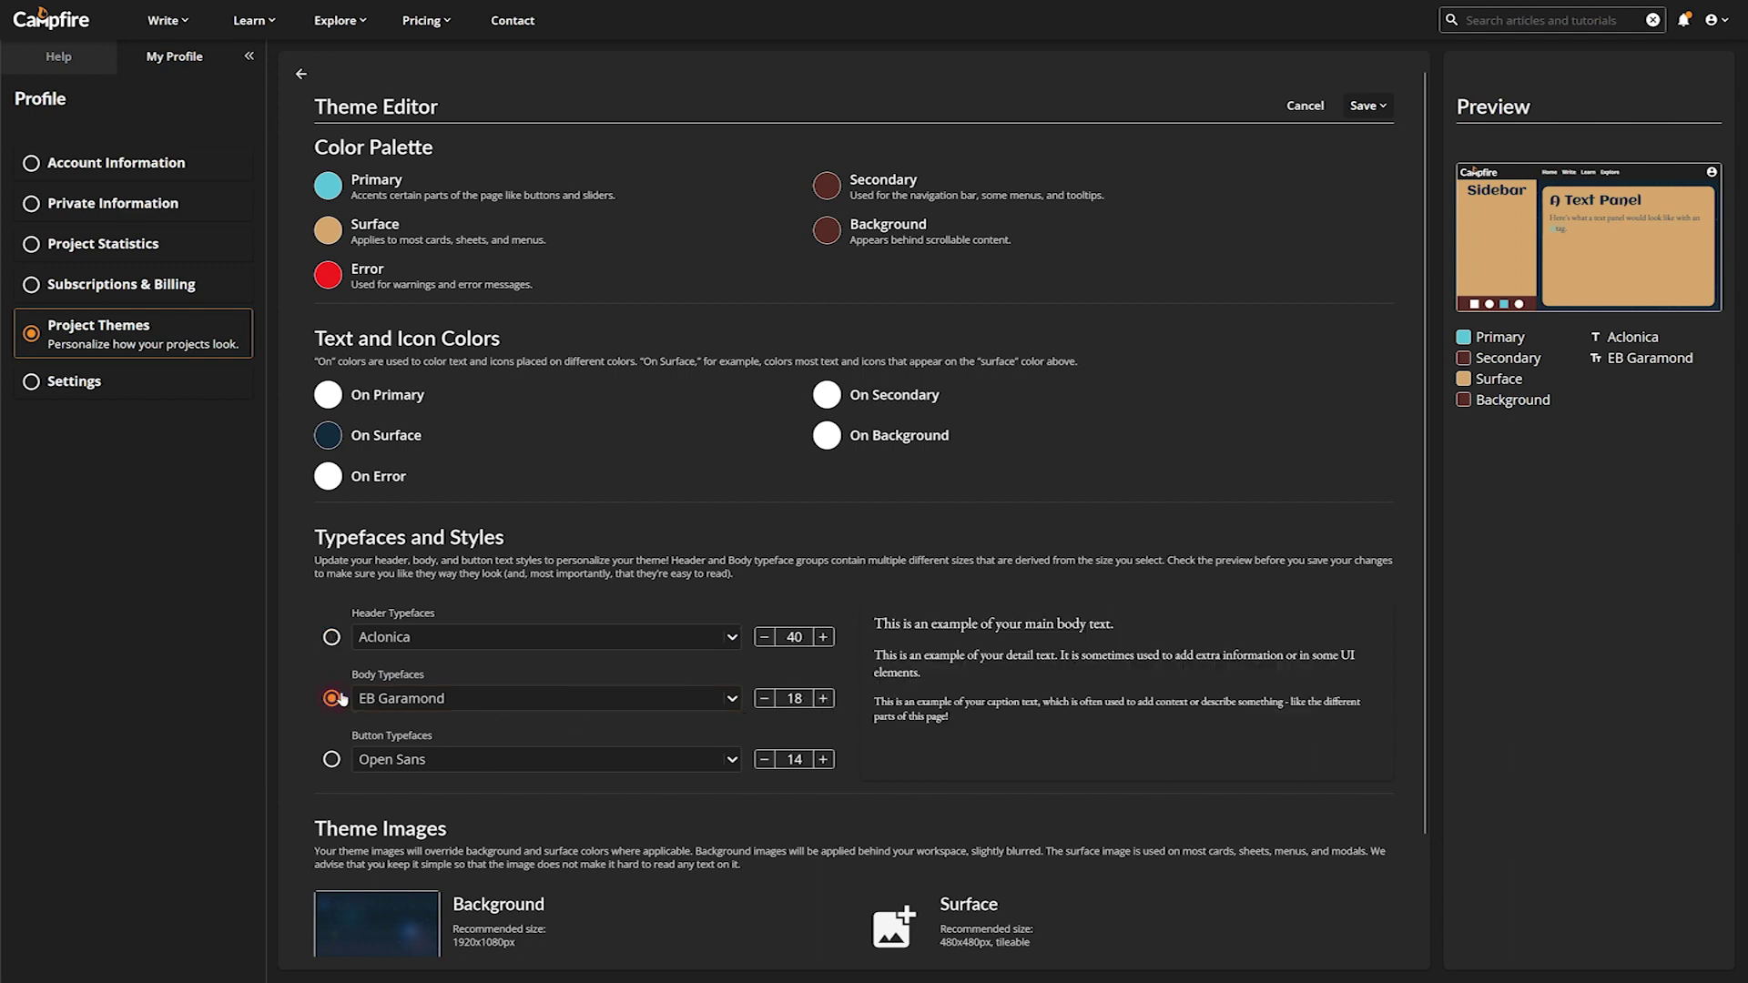
left_click(332, 763)
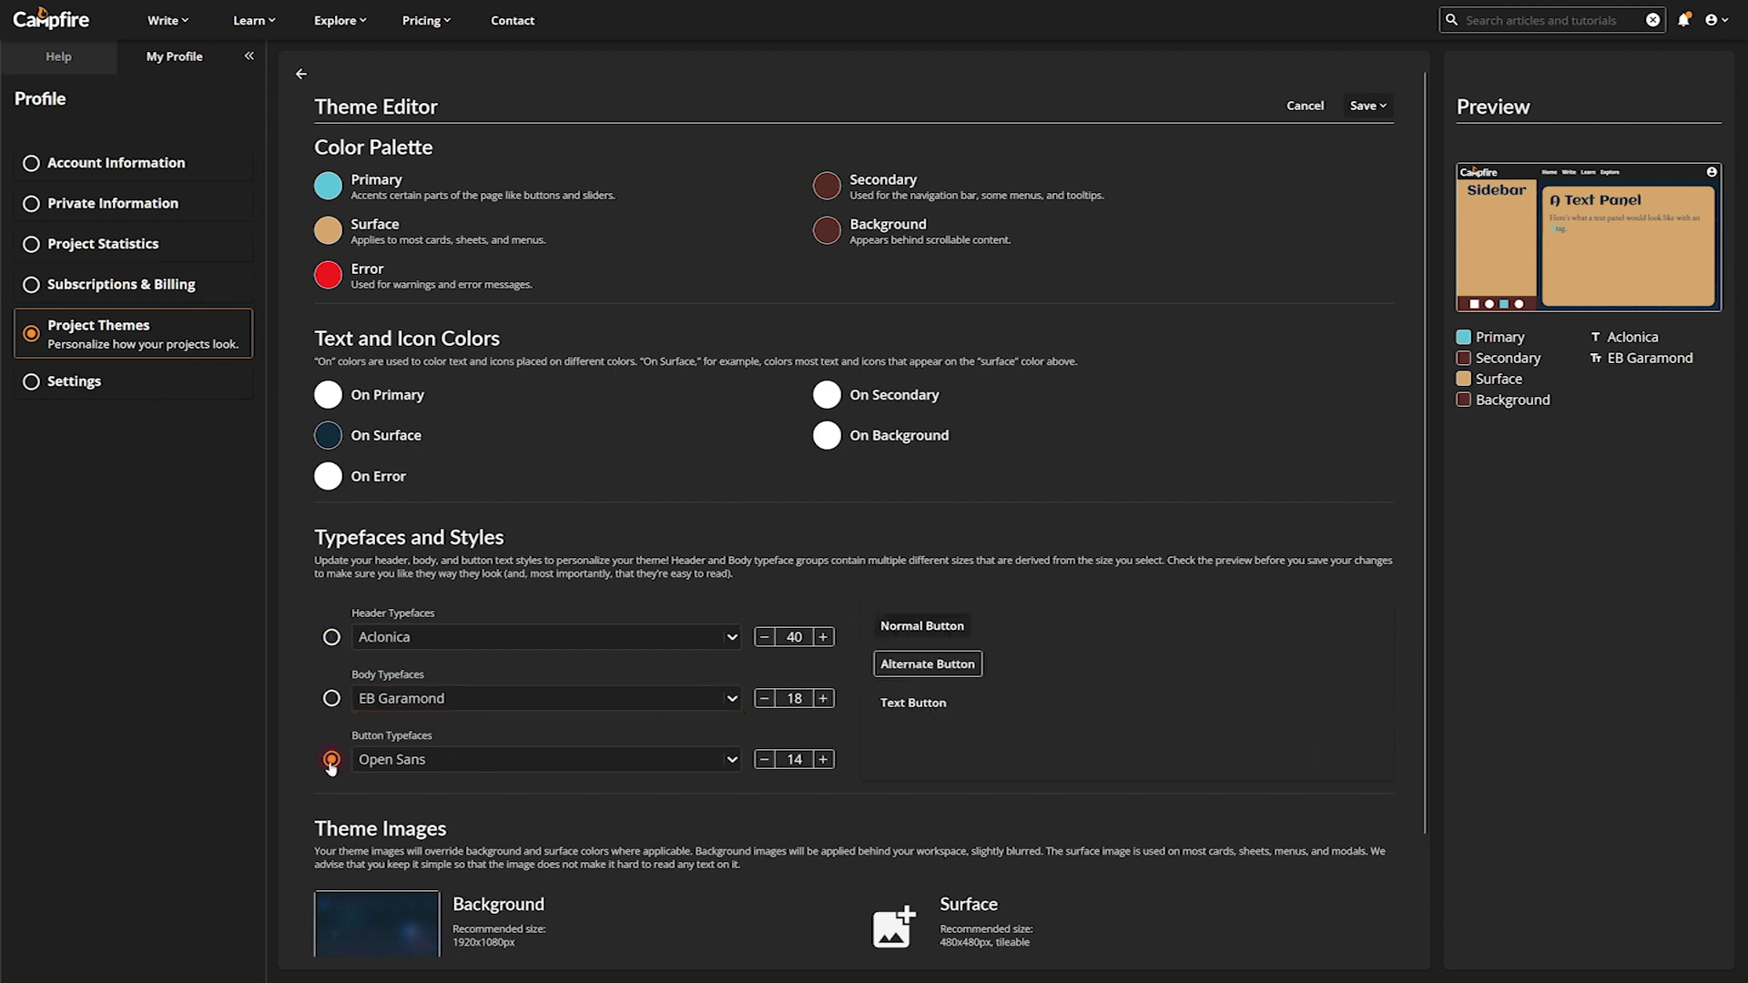
left_click(332, 638)
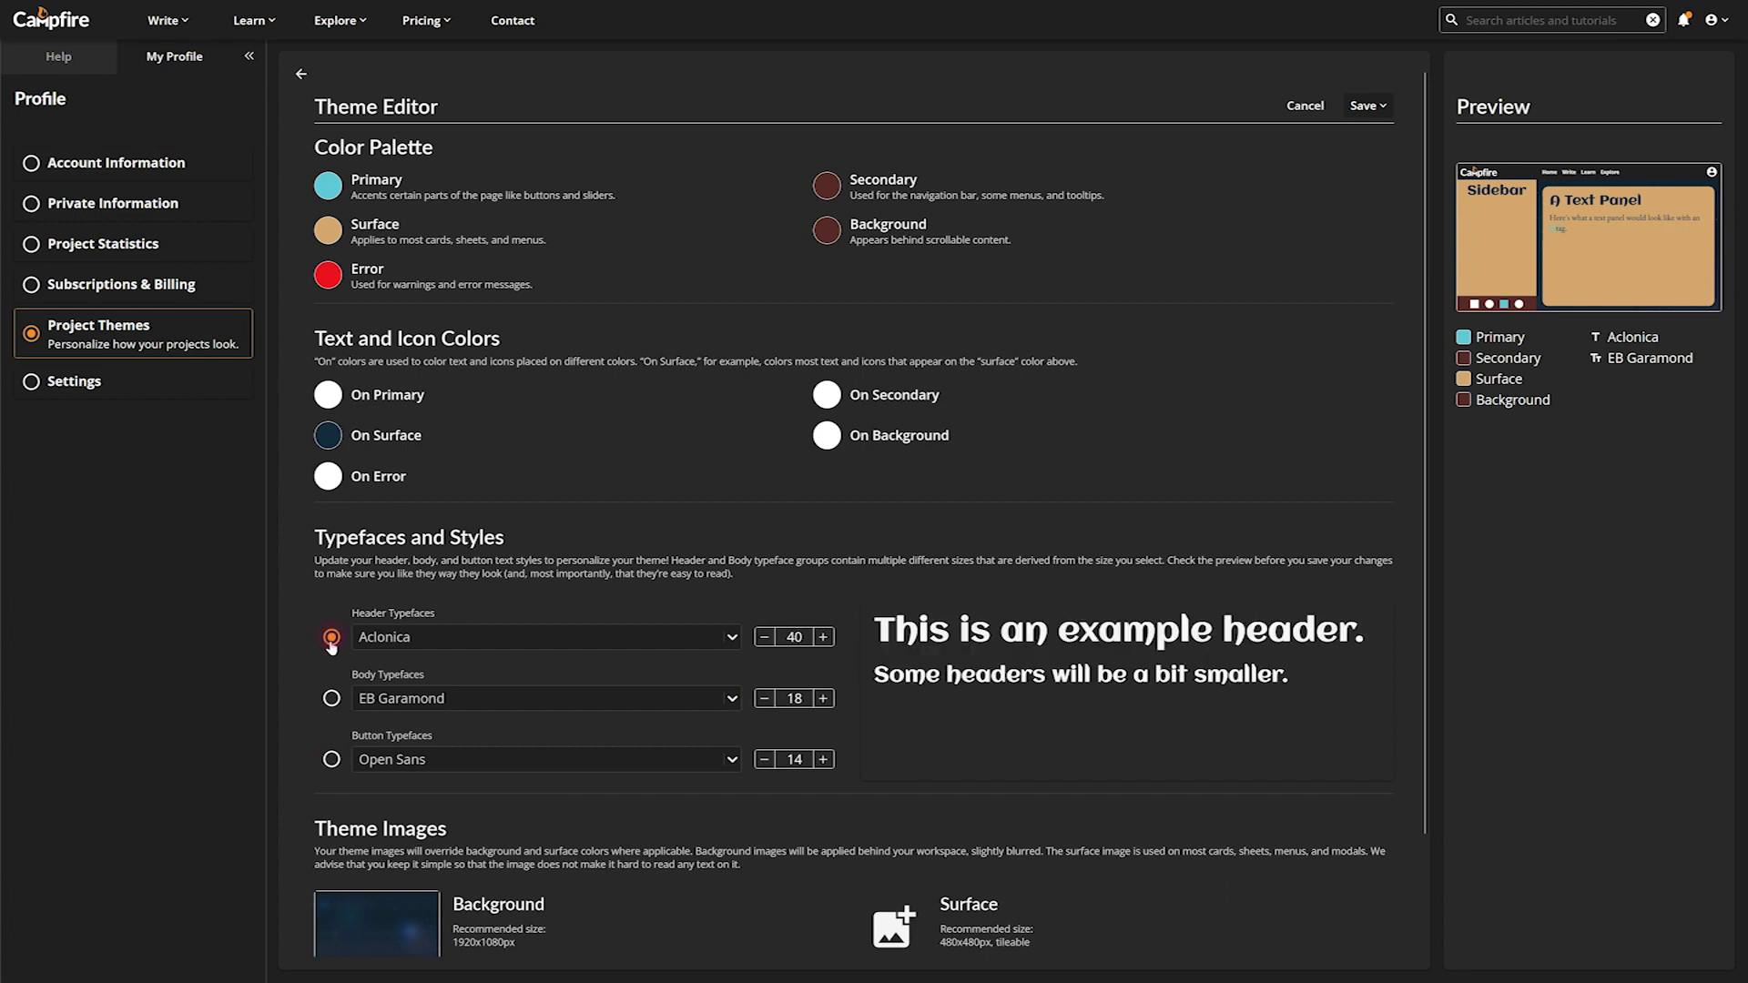
- Set the green-hills 'background' picture as the theme background image
scroll(306, 706, "down", 1)
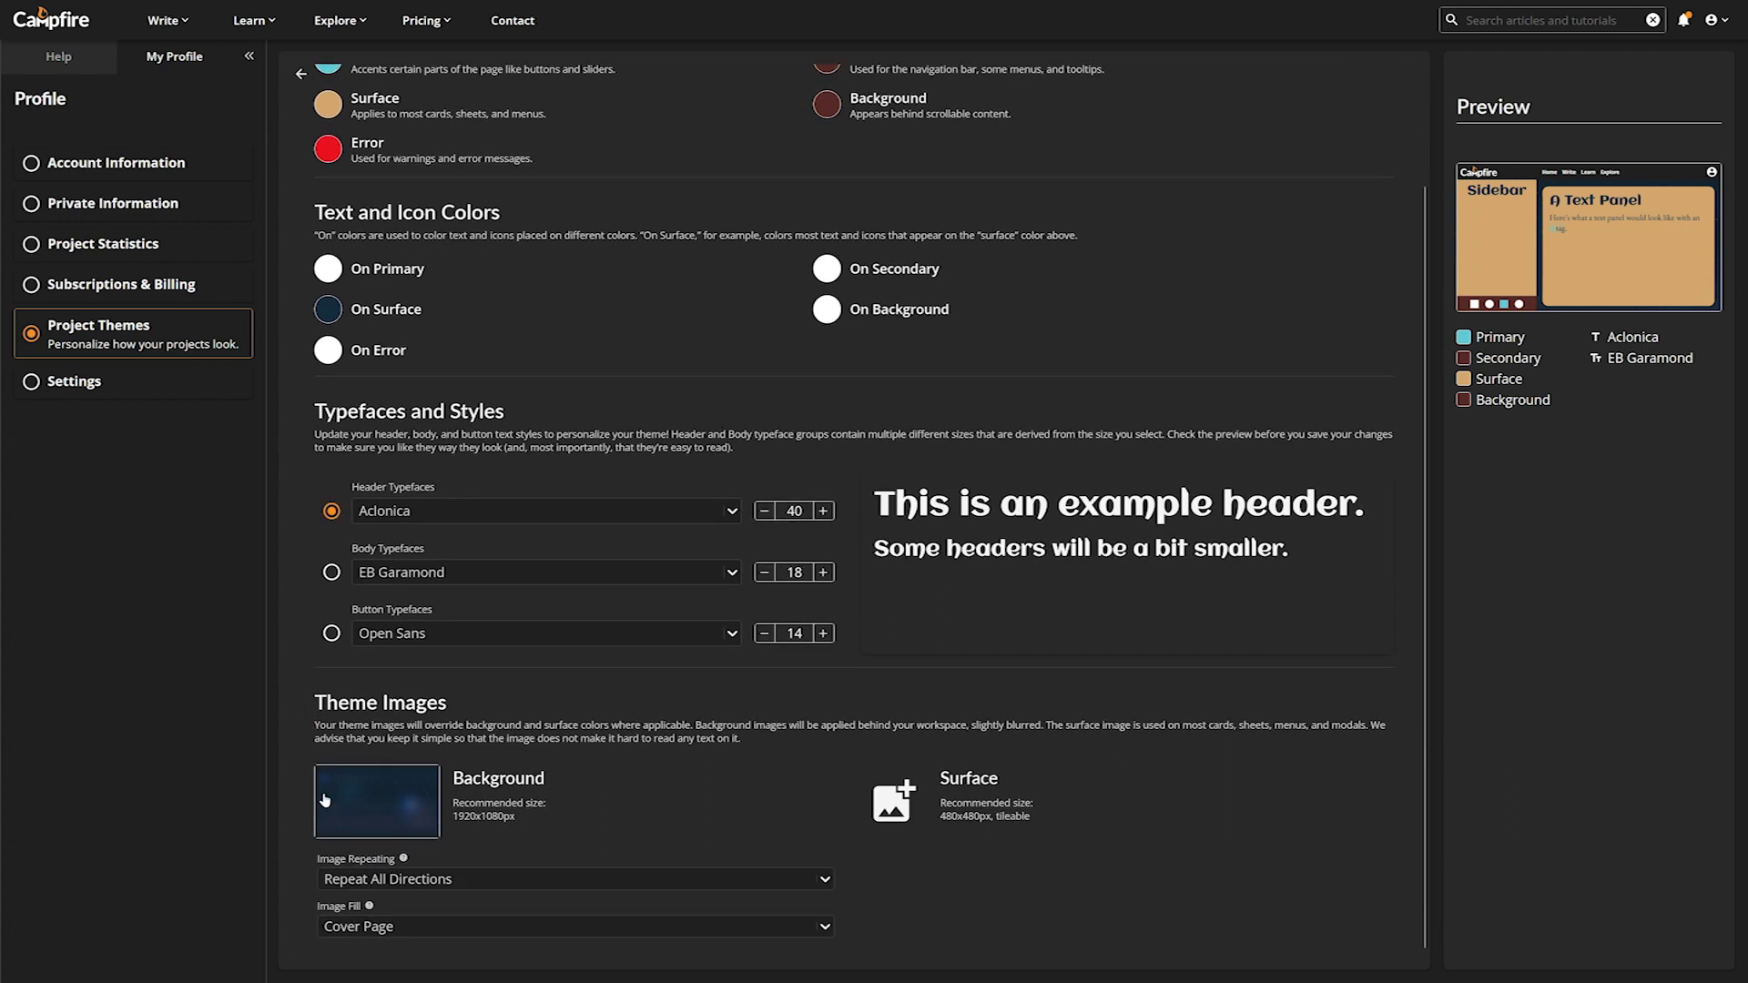
left_click(333, 802)
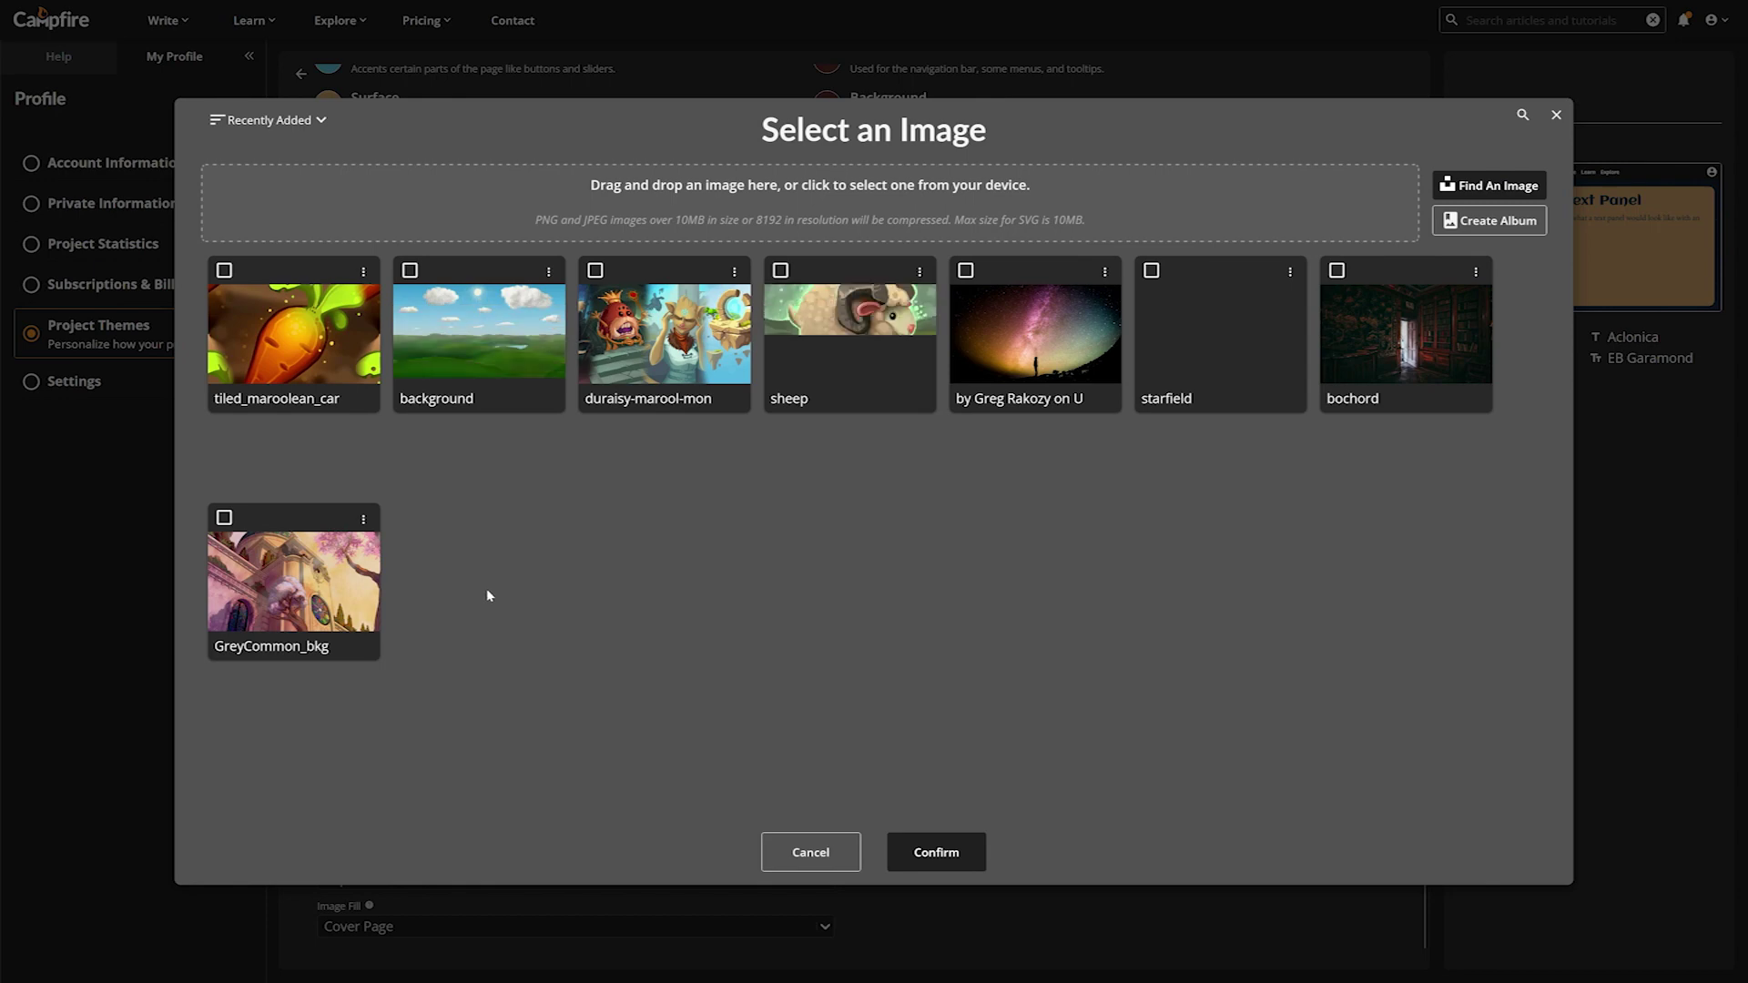
left_click(410, 271)
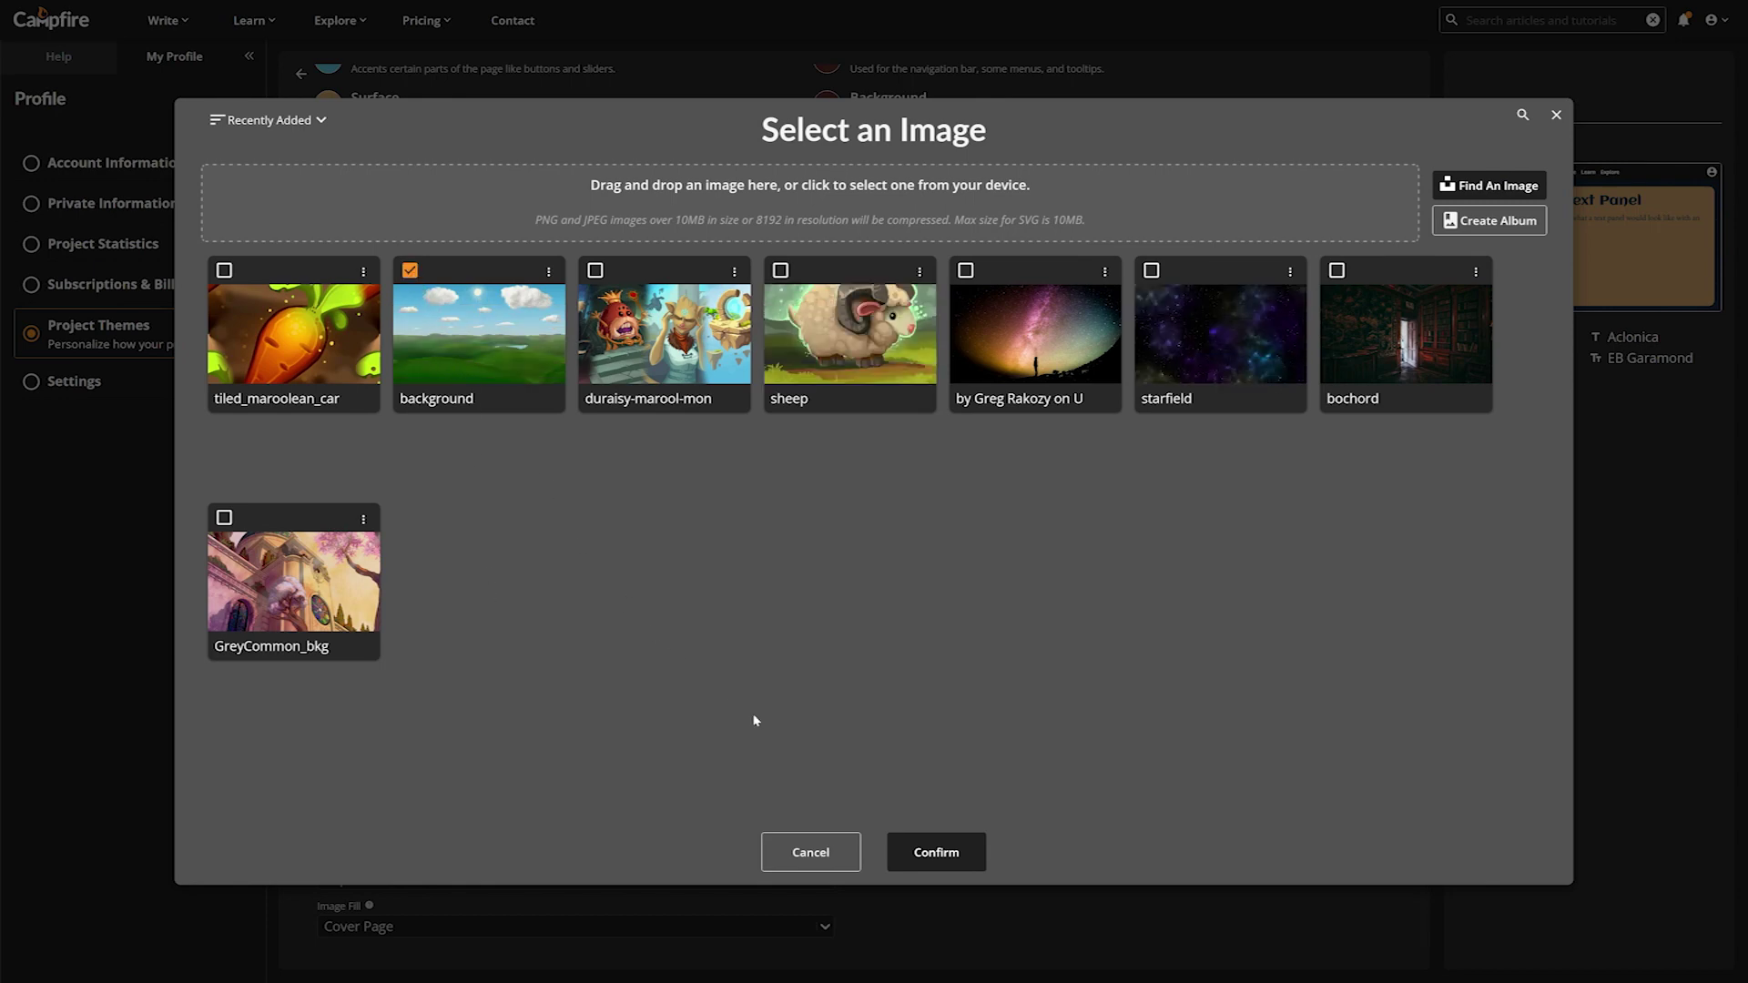
left_click(926, 854)
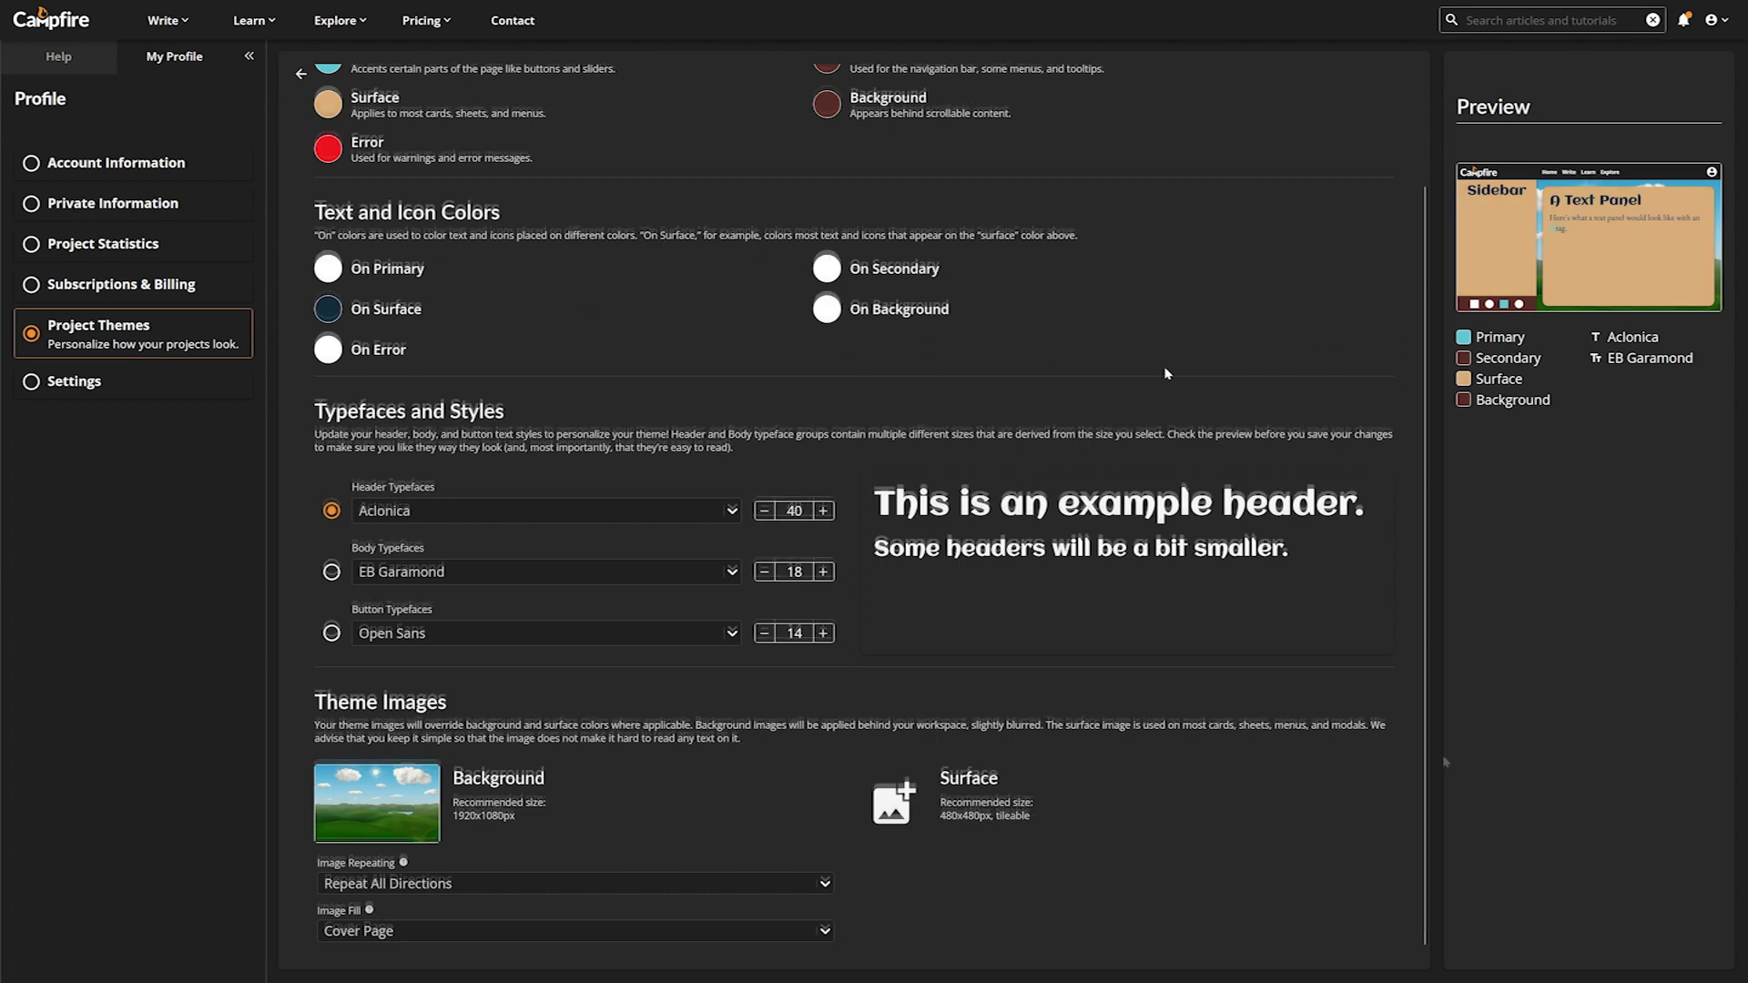
- Try the carrot picture as the surface image, then change the pick to green hills
left_click(876, 798)
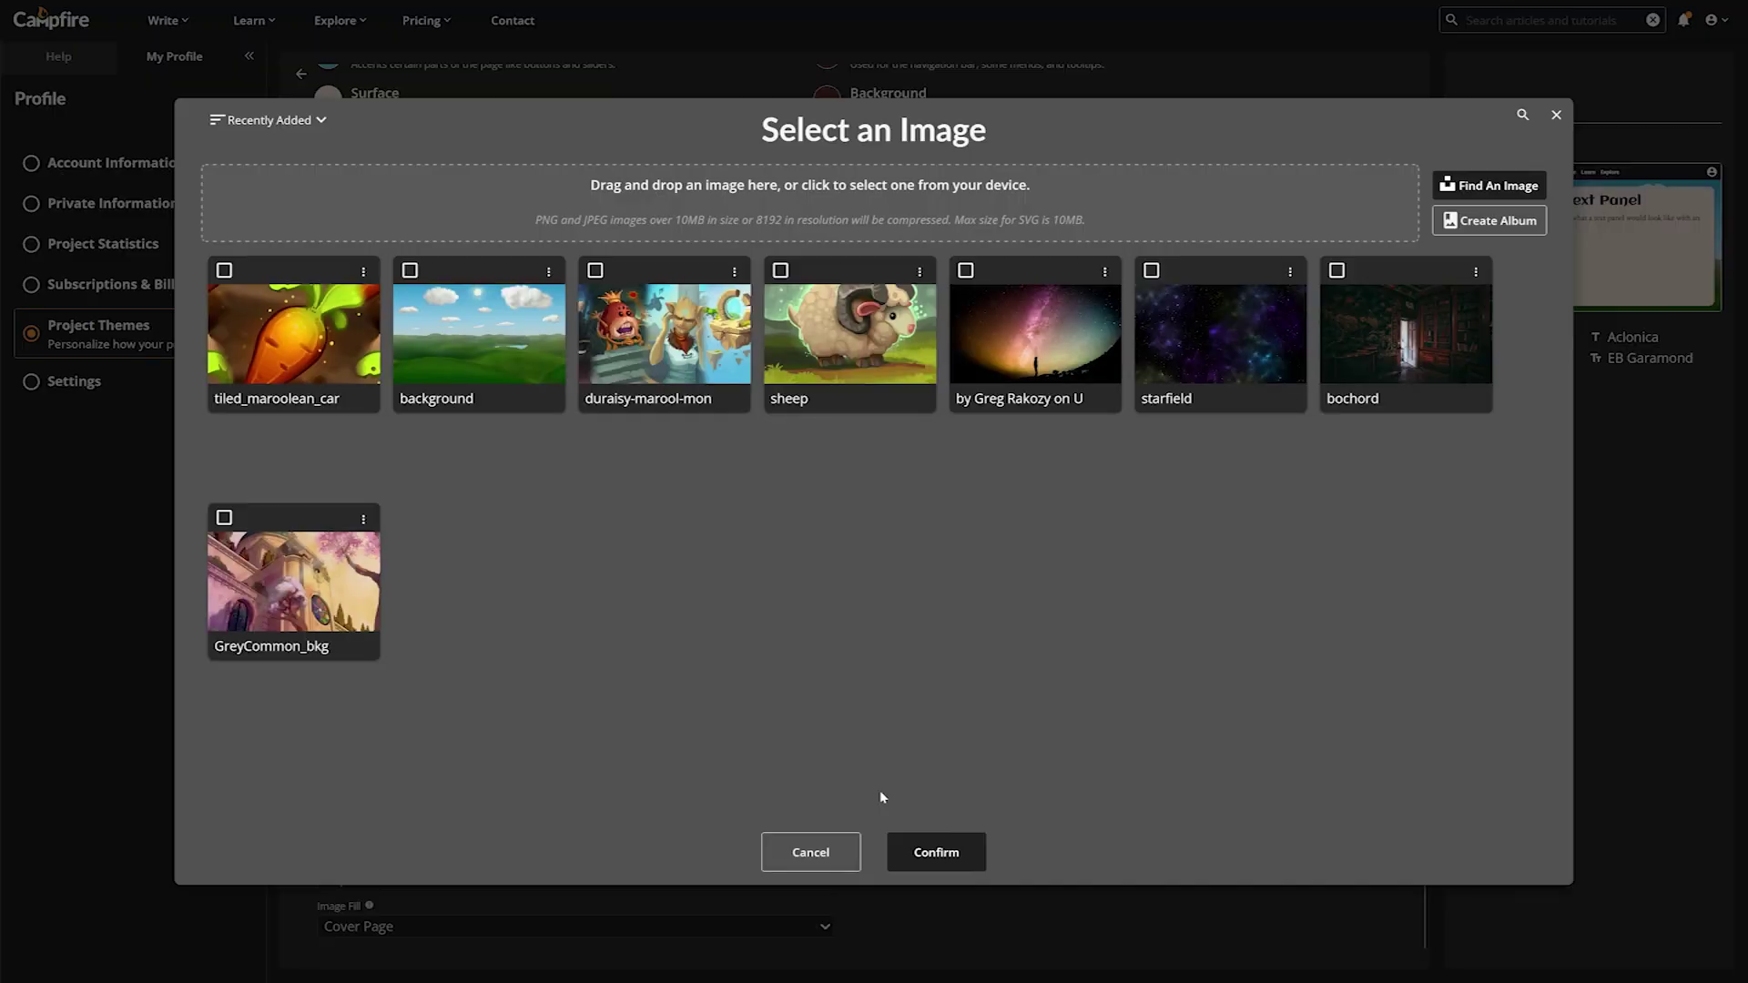
left_click(224, 270)
left_click(983, 851)
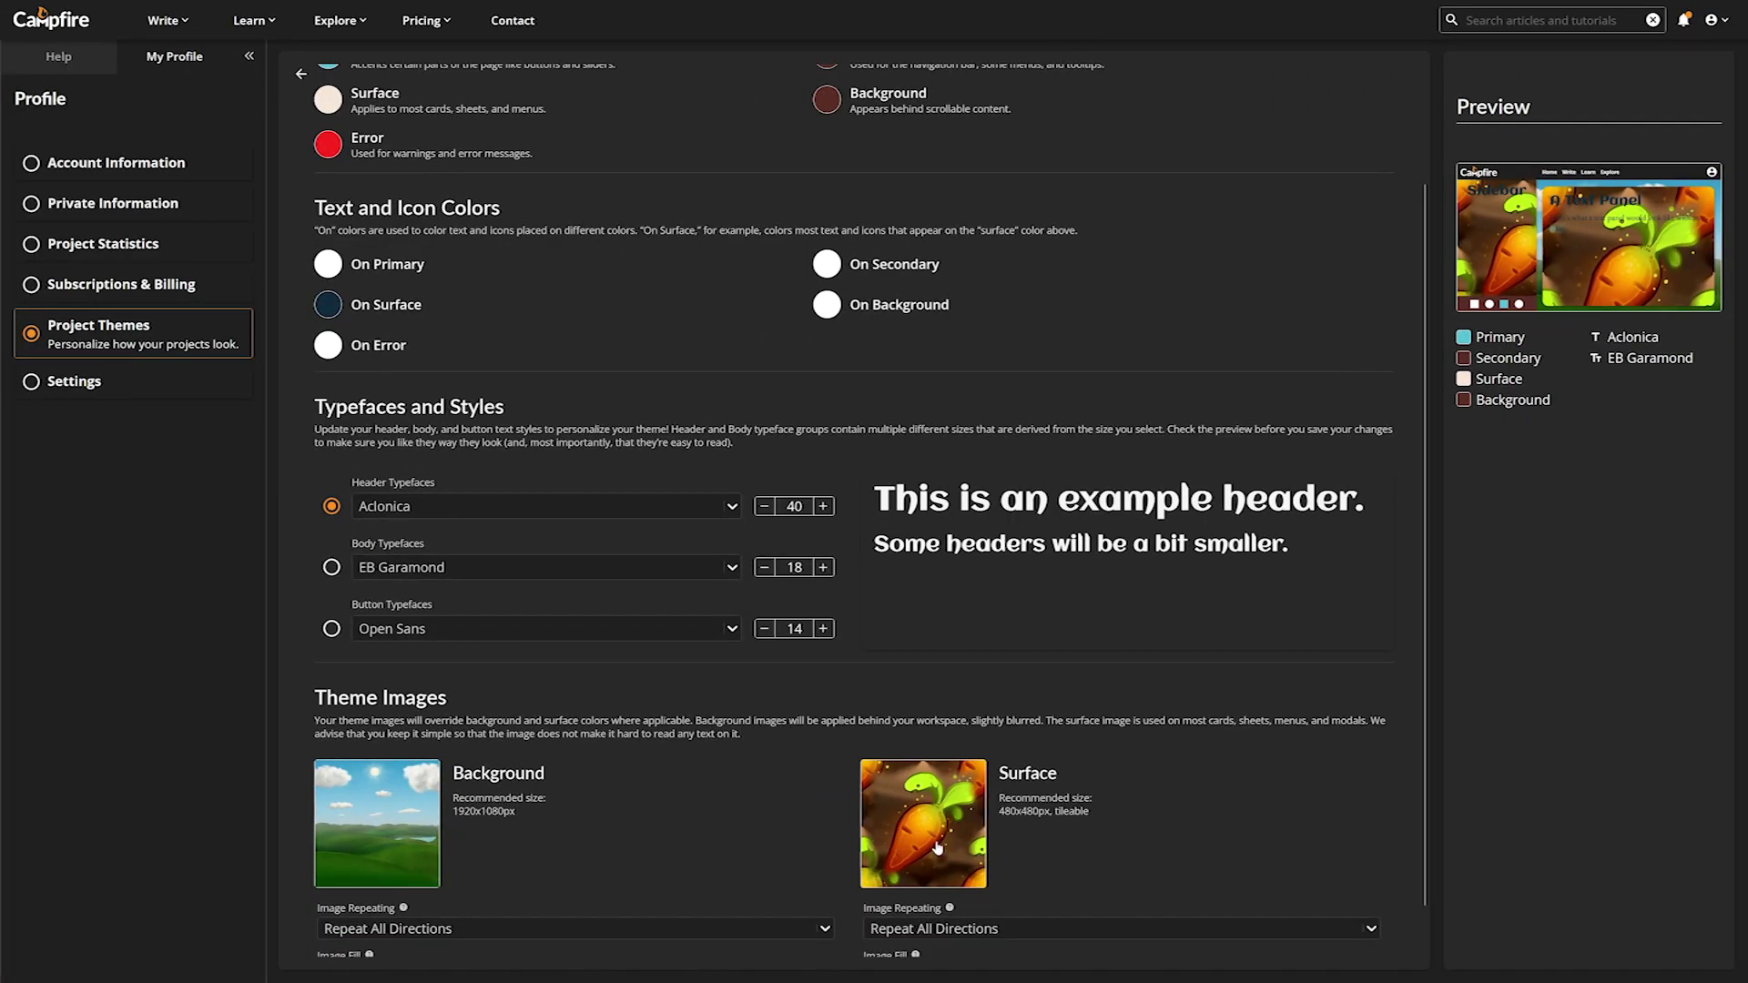
left_click(938, 849)
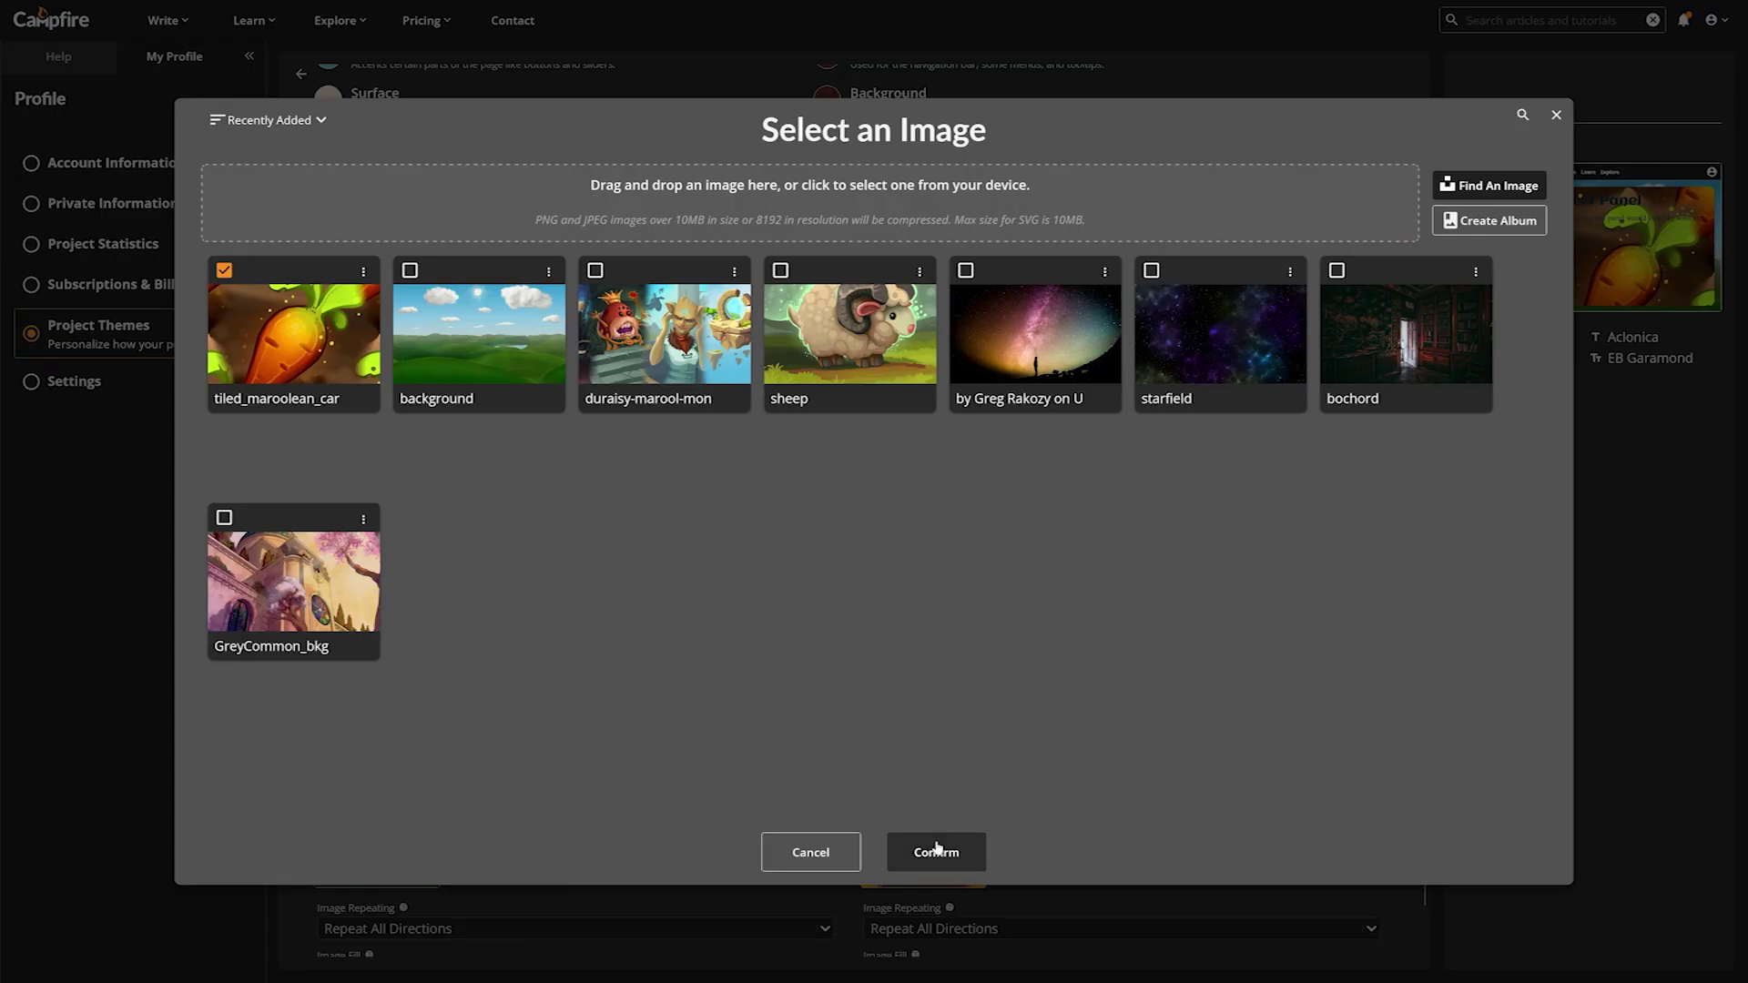
left_click(409, 270)
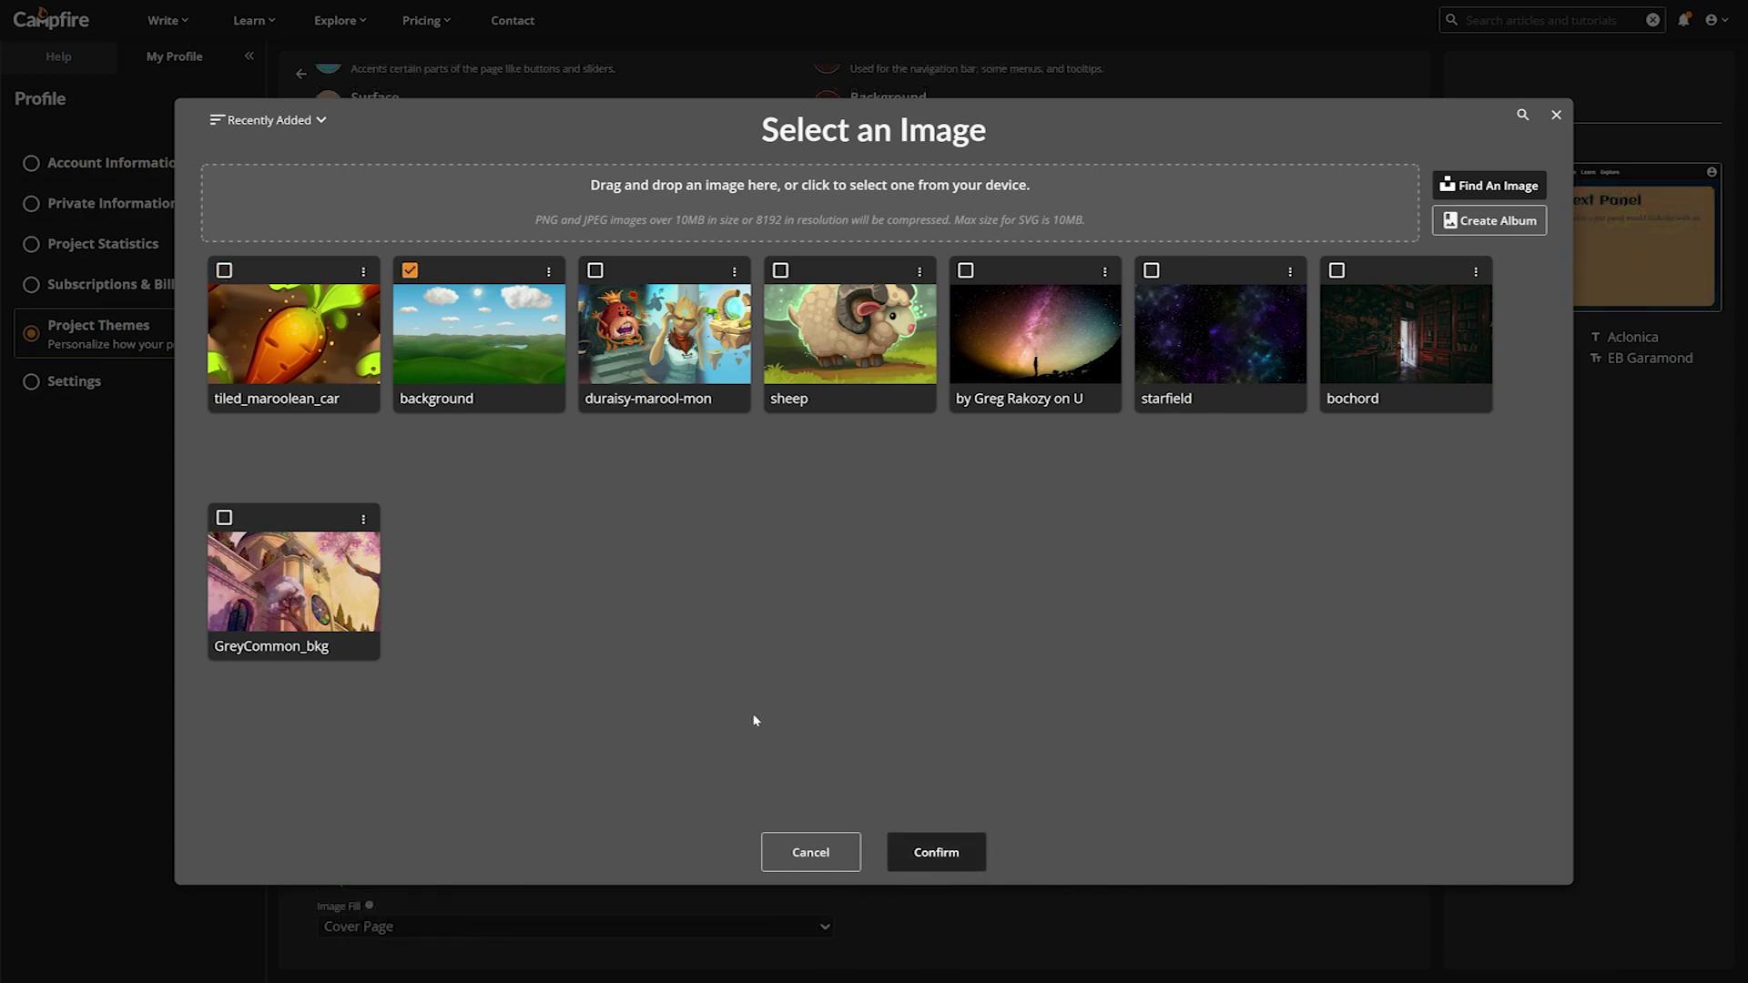
left_click(925, 856)
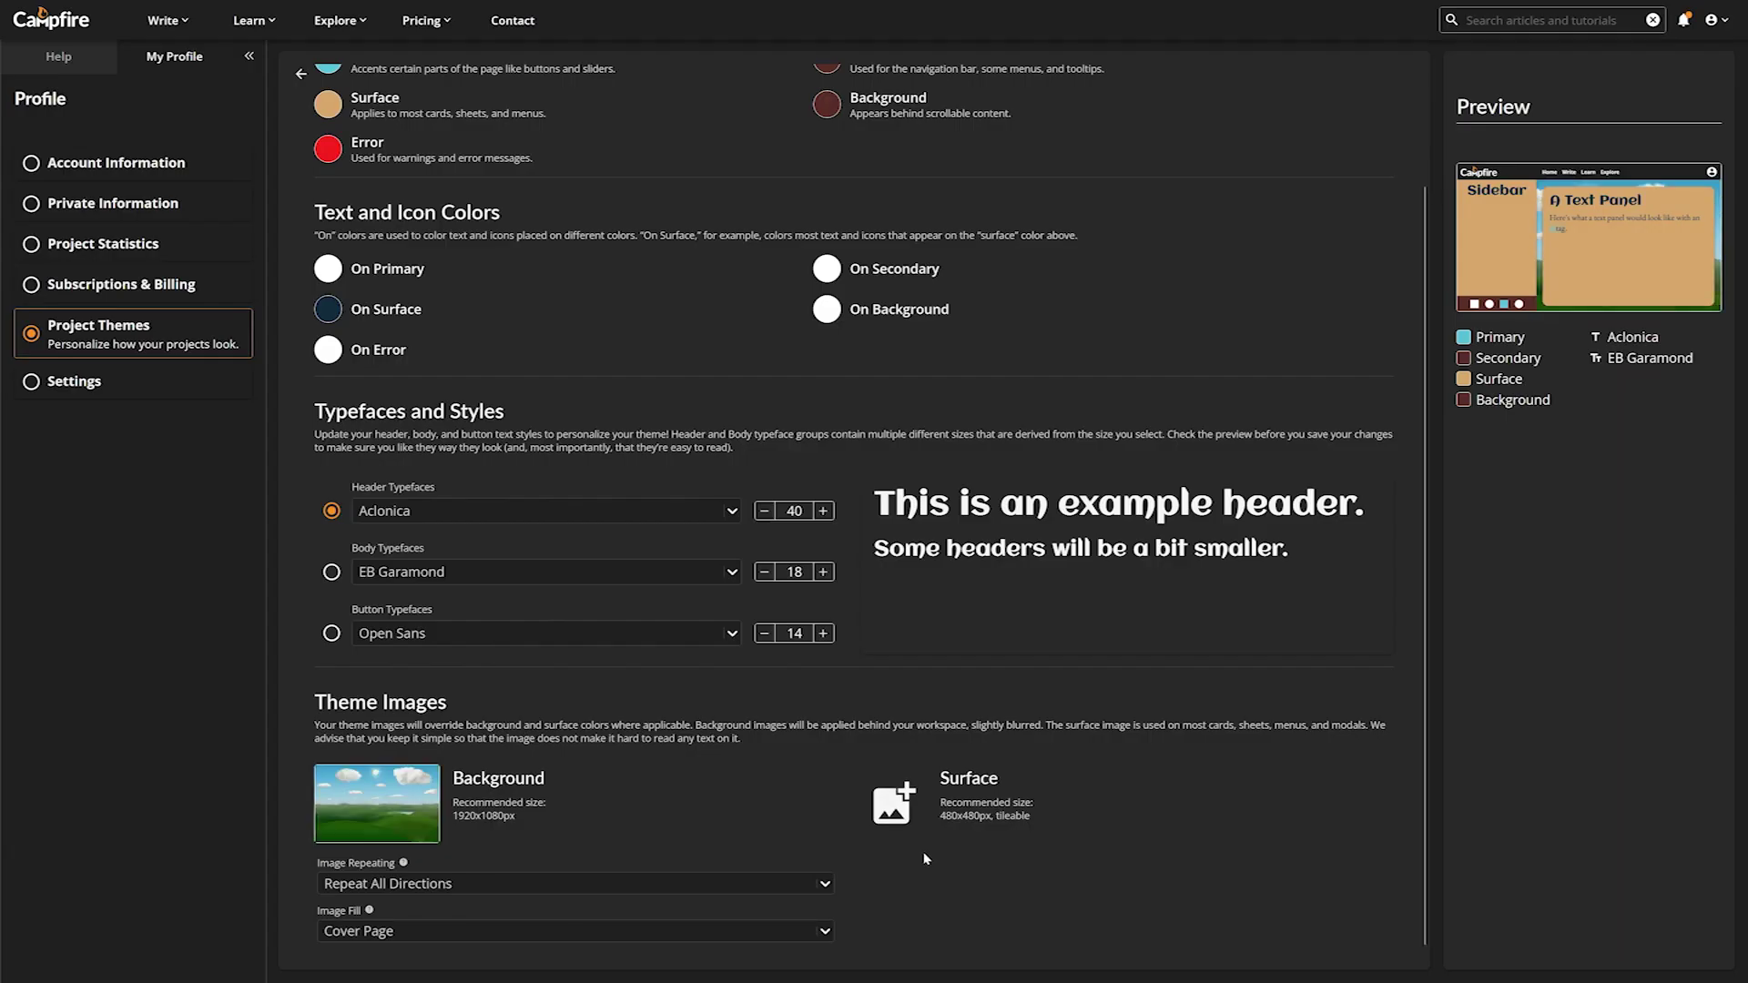
scroll(1166, 373, "up", 3)
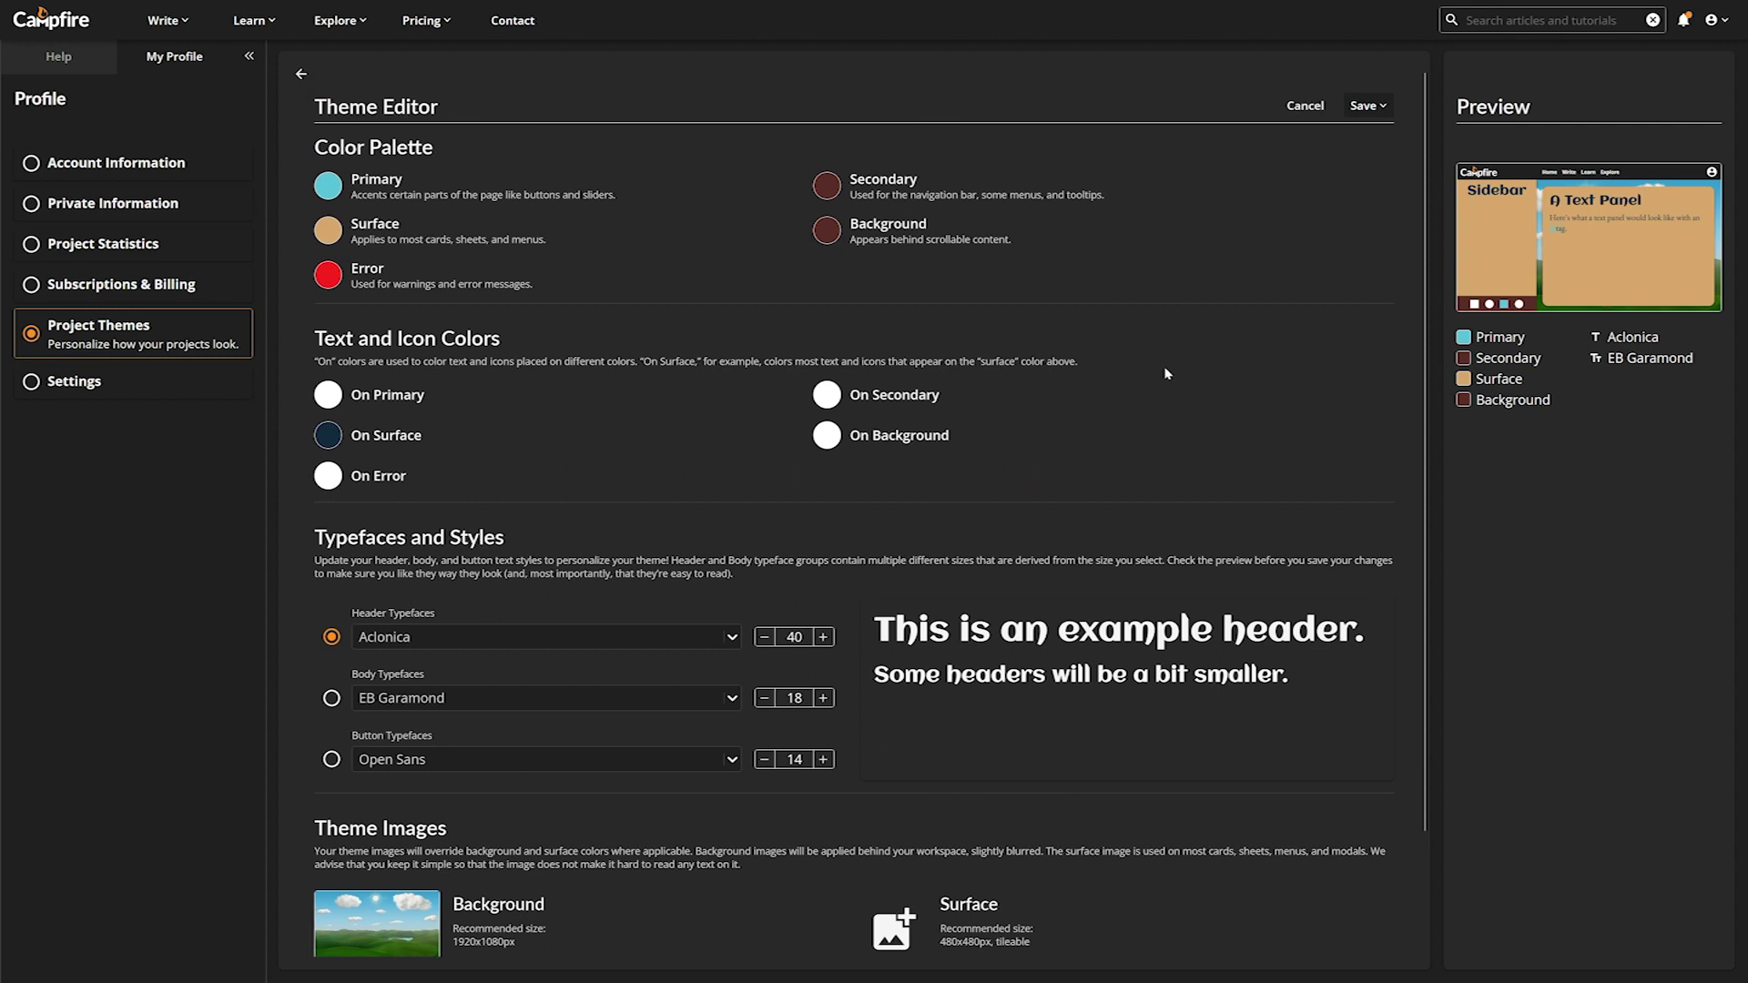
left_click(326, 231)
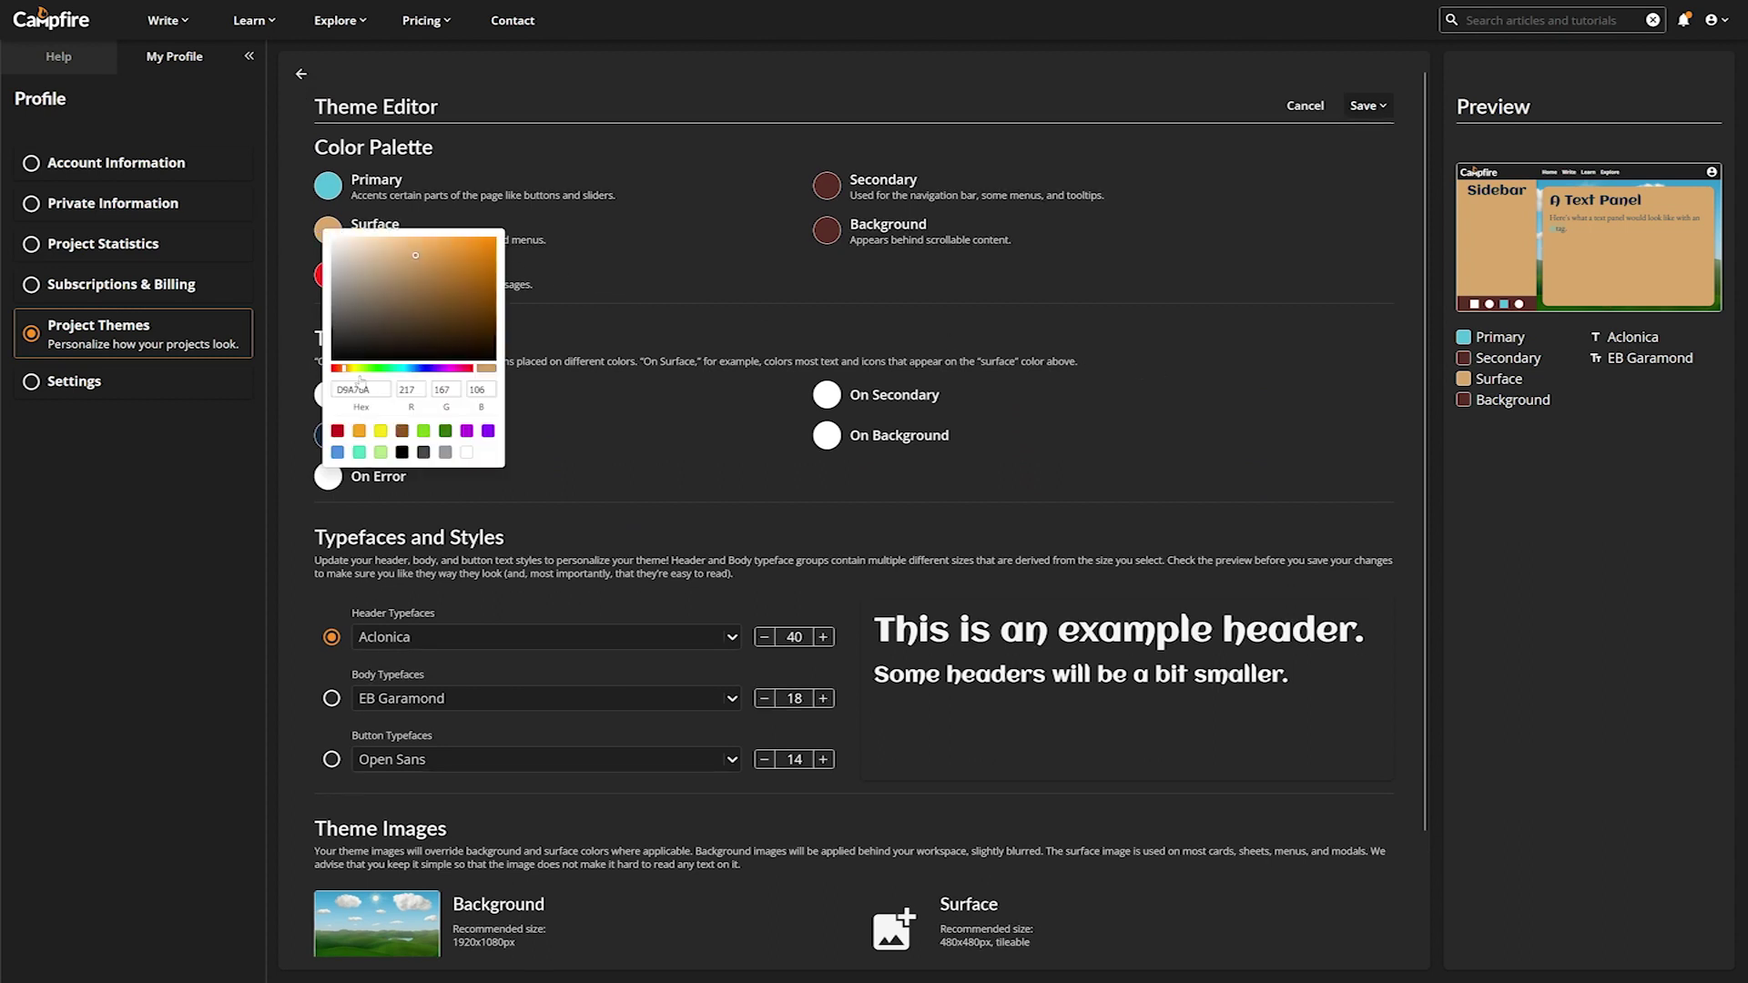
left_click(330, 289)
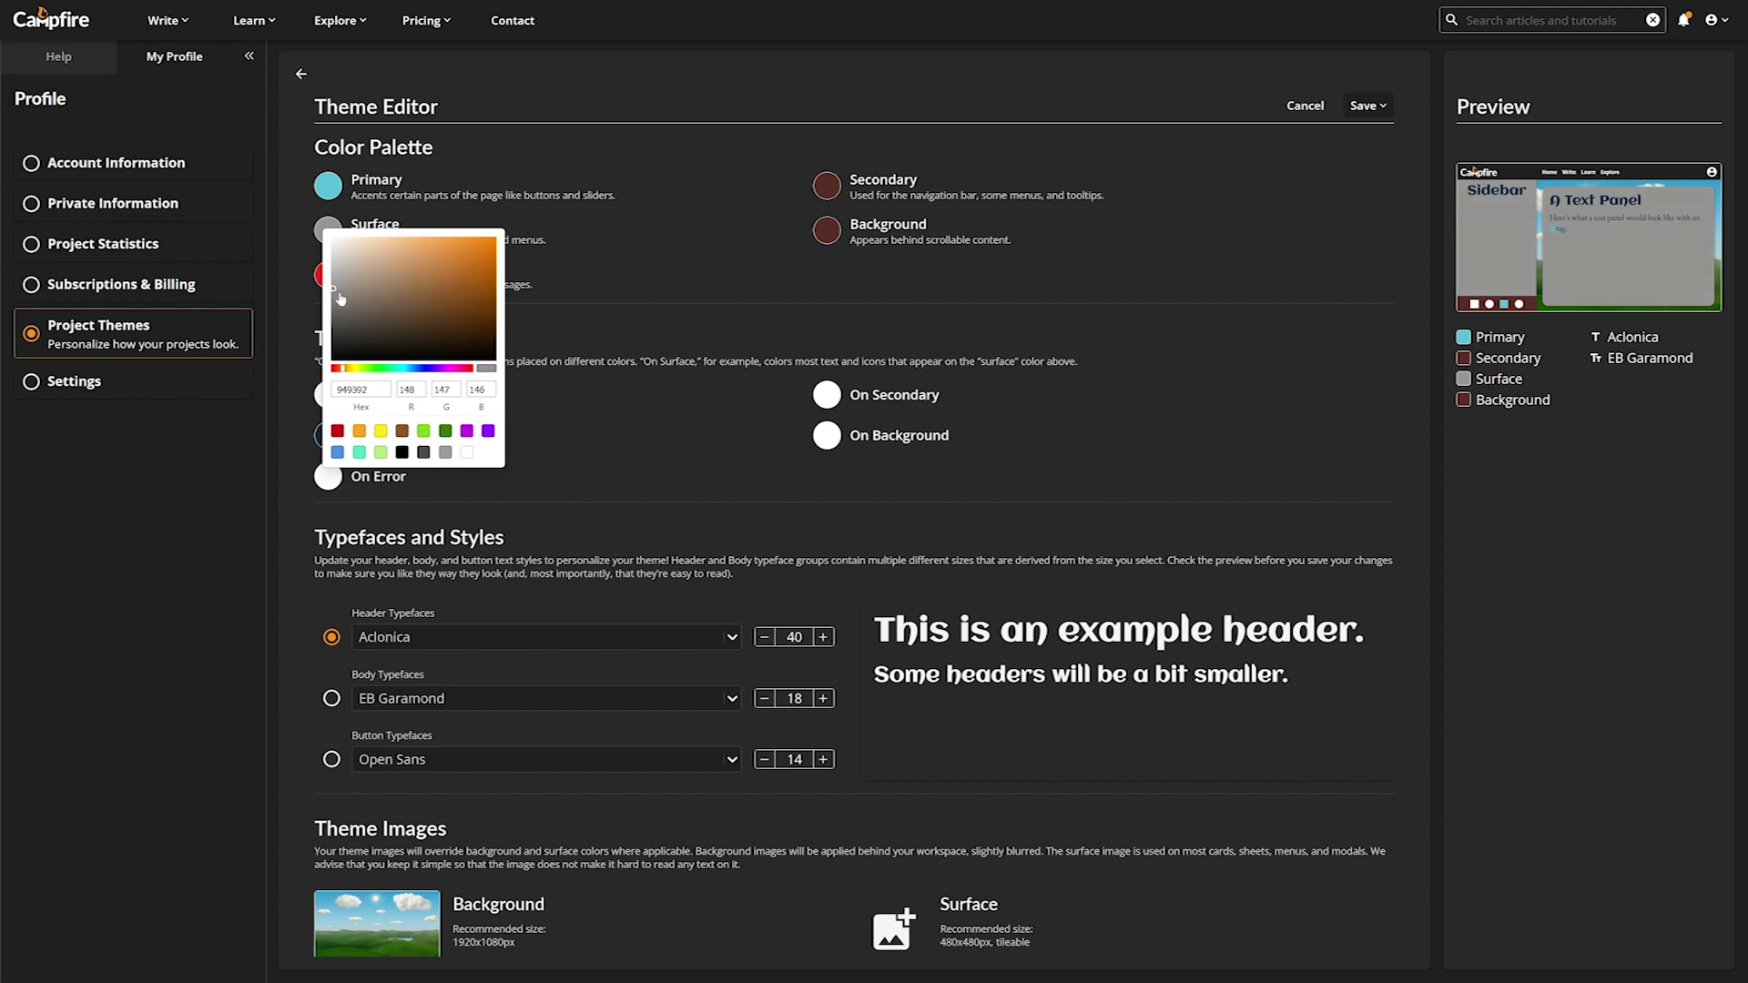
left_click_drag(334, 292, 344, 271)
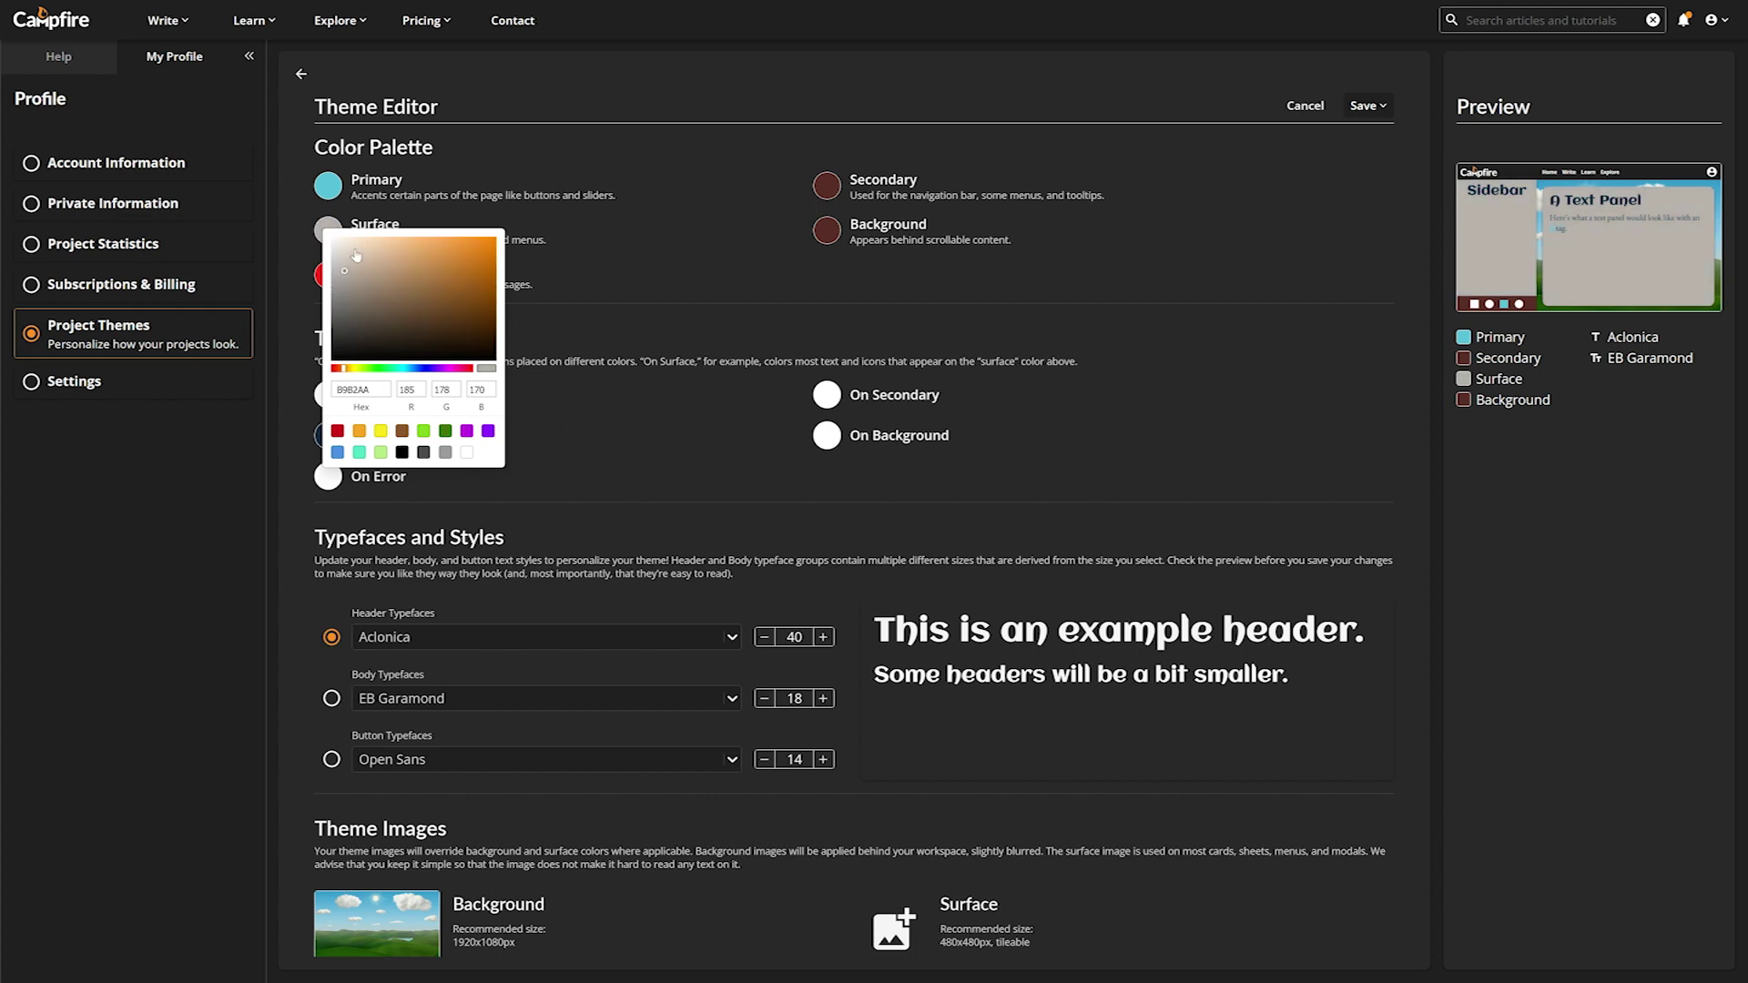
left_click(350, 255)
left_click(351, 246)
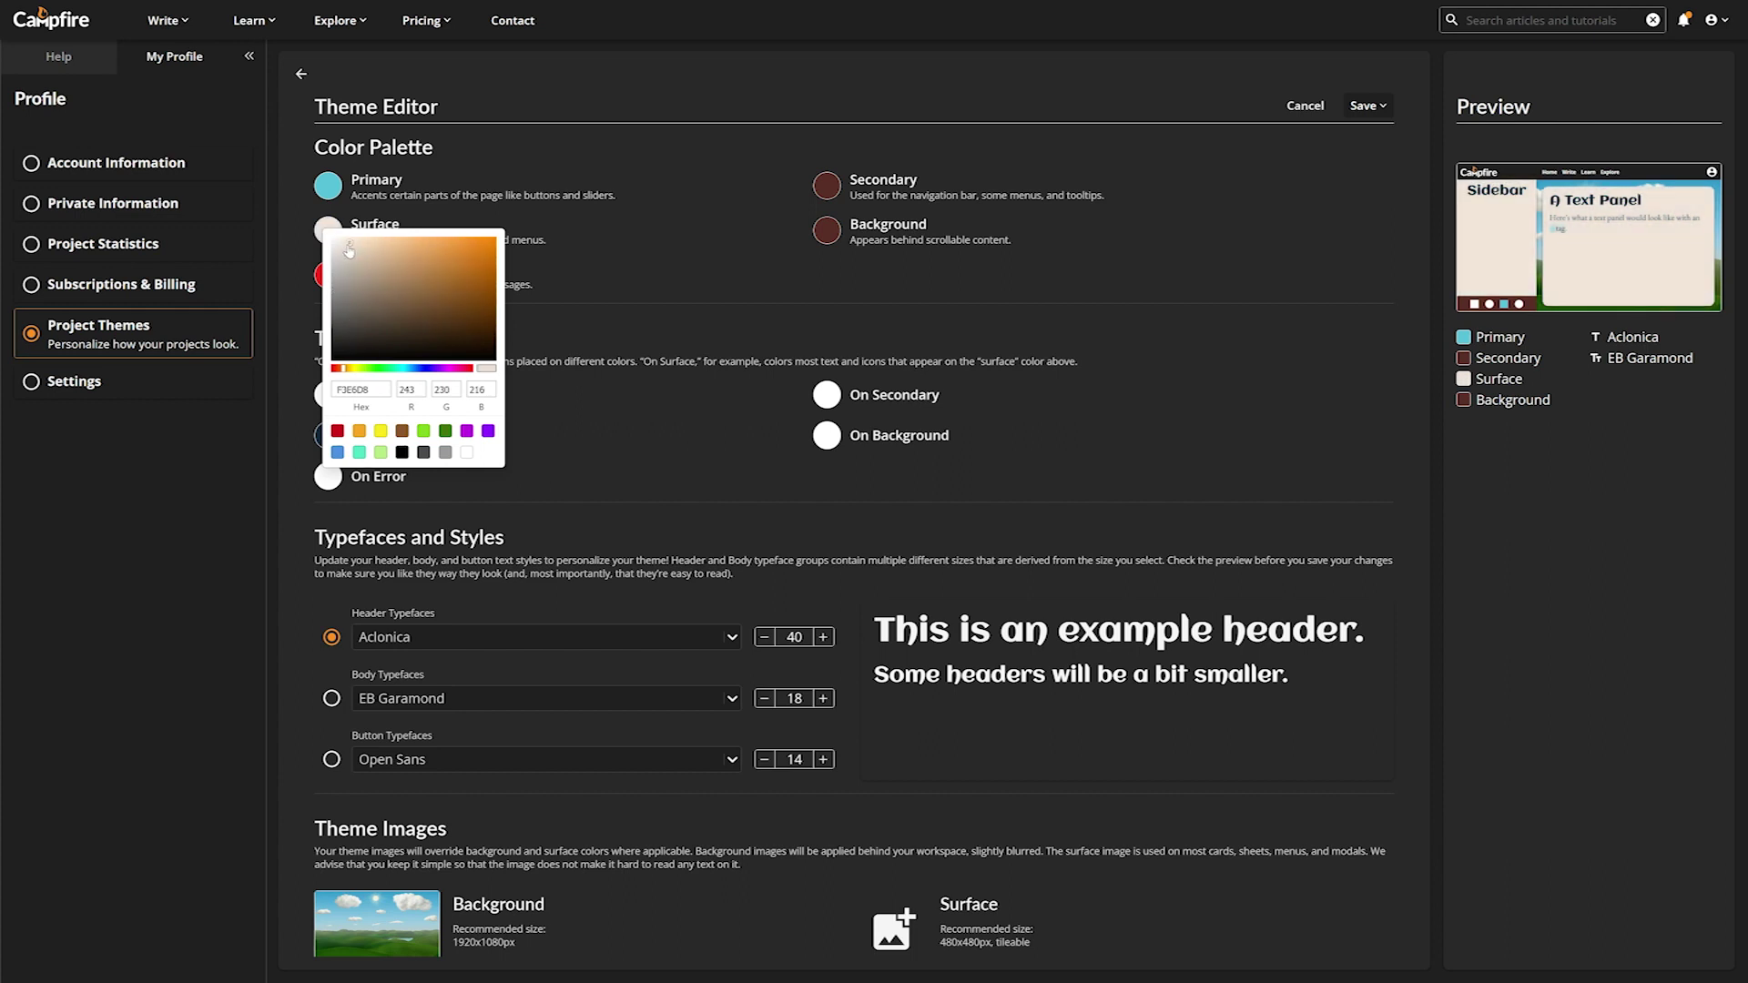
left_click(830, 300)
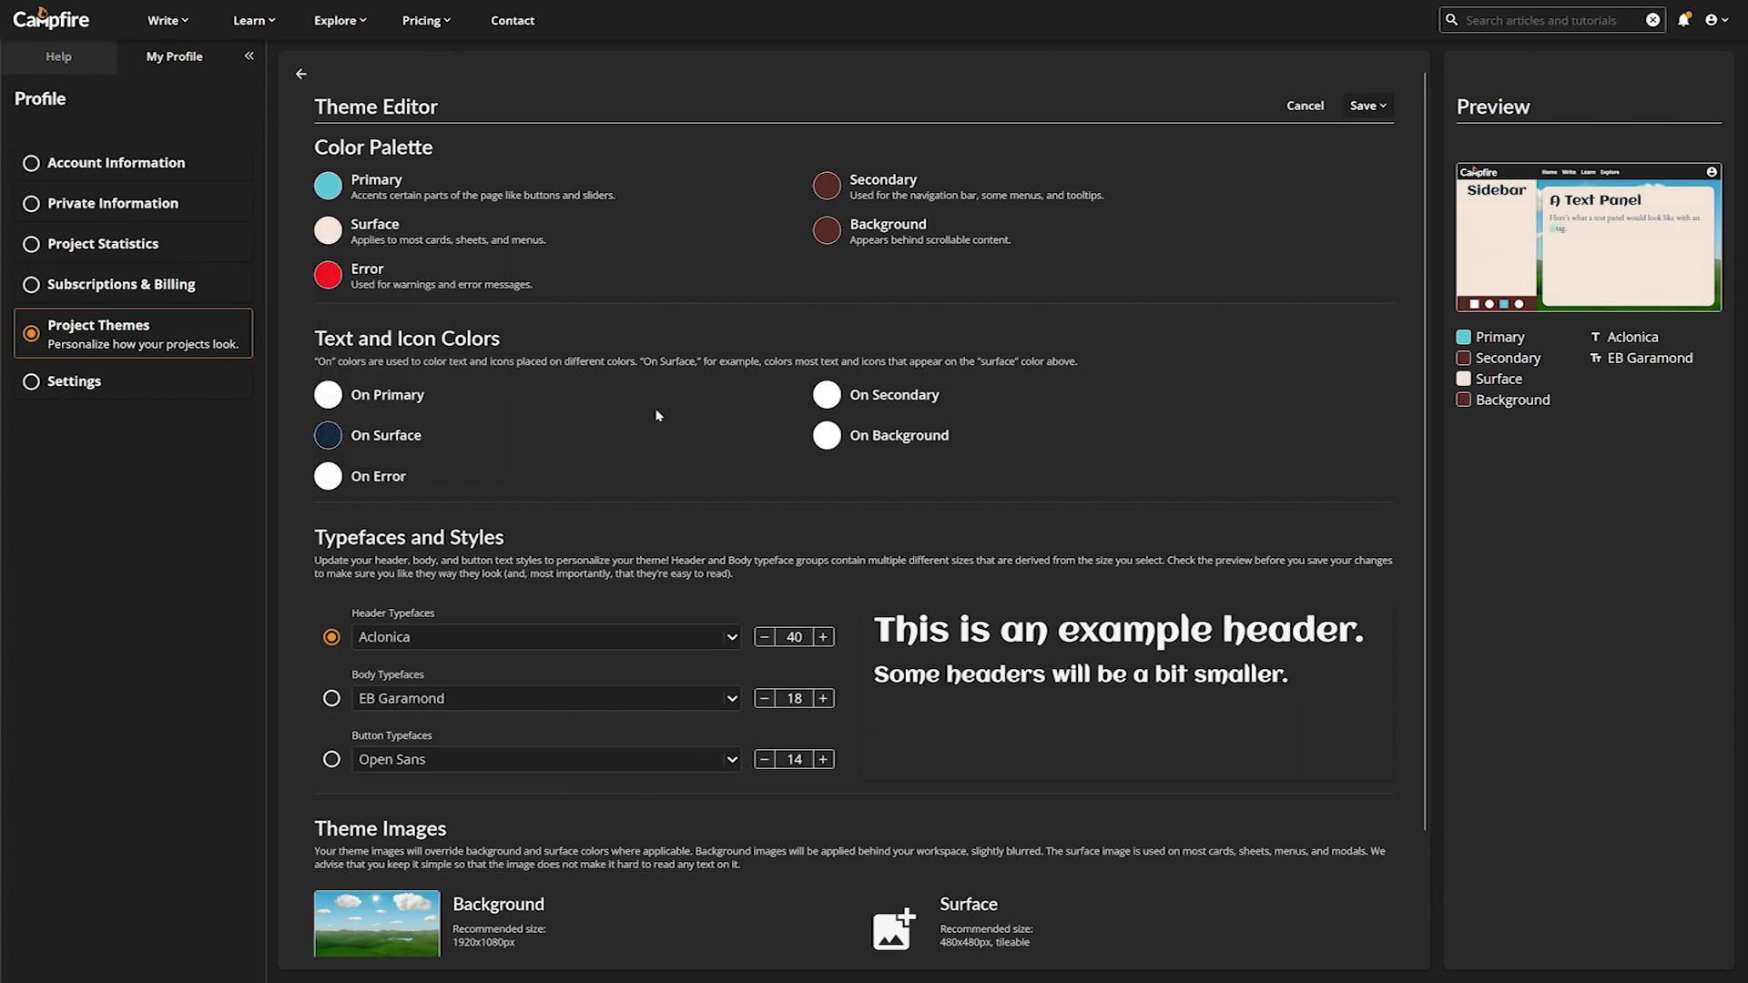
scroll(650, 500, "down", 2)
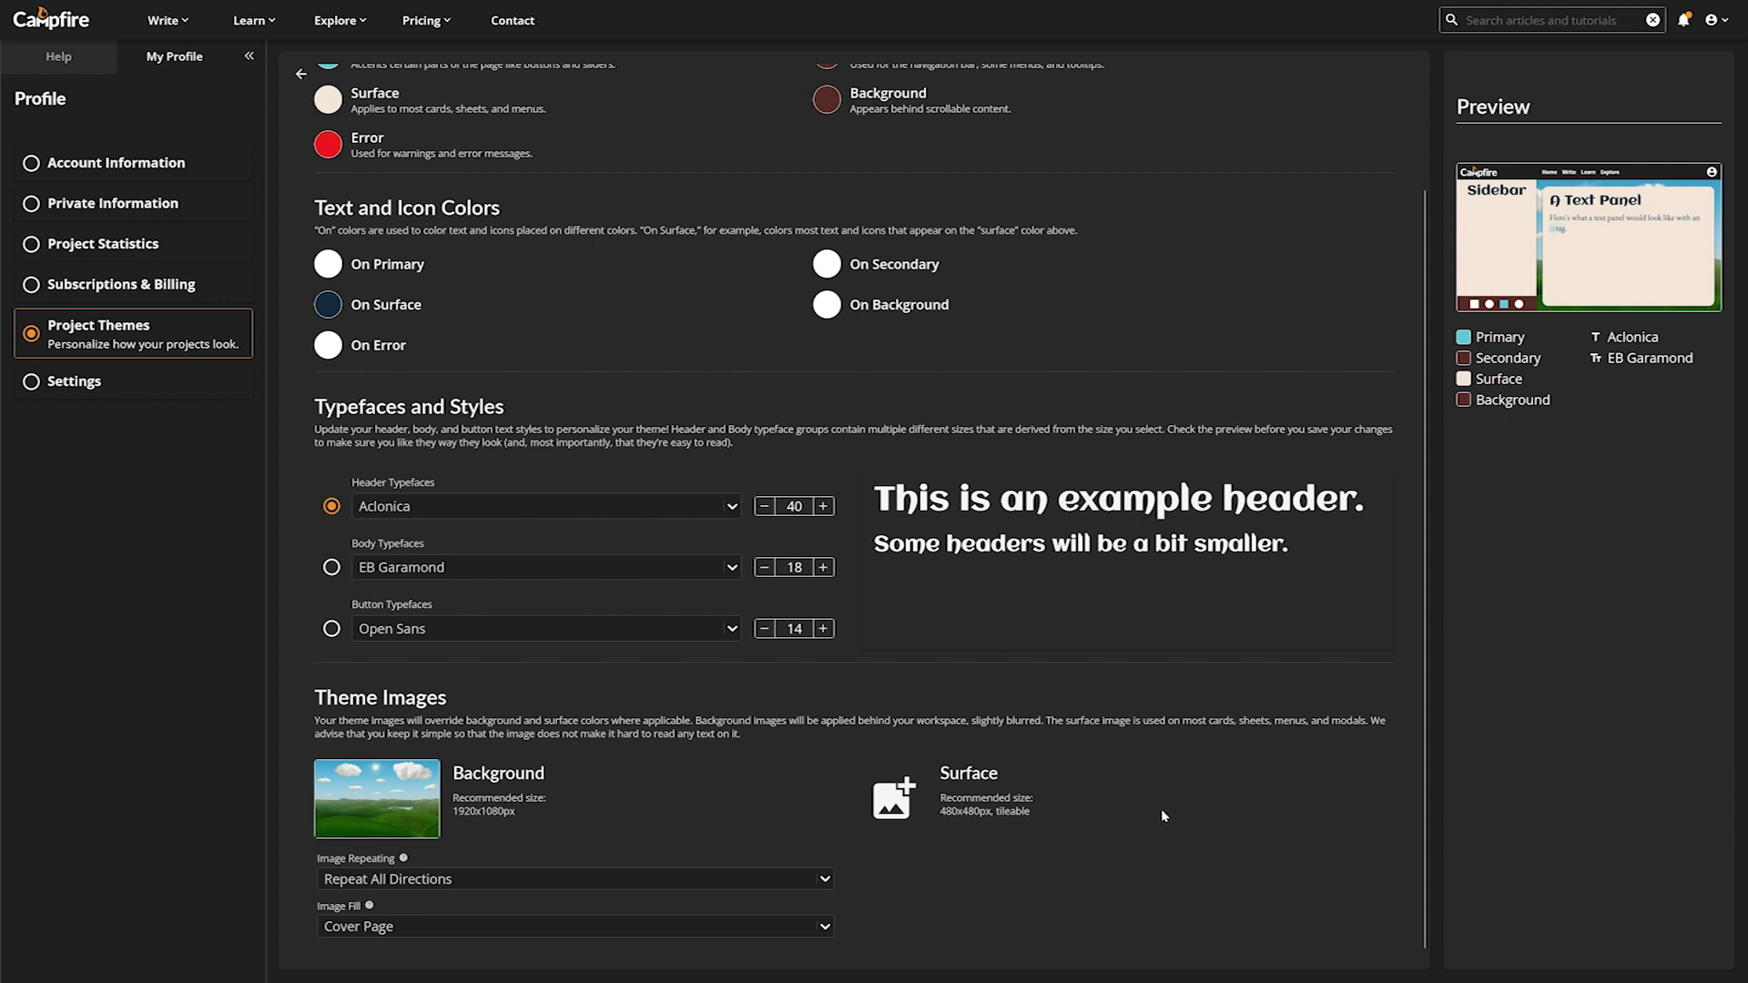
scroll(1163, 807, "up", 2)
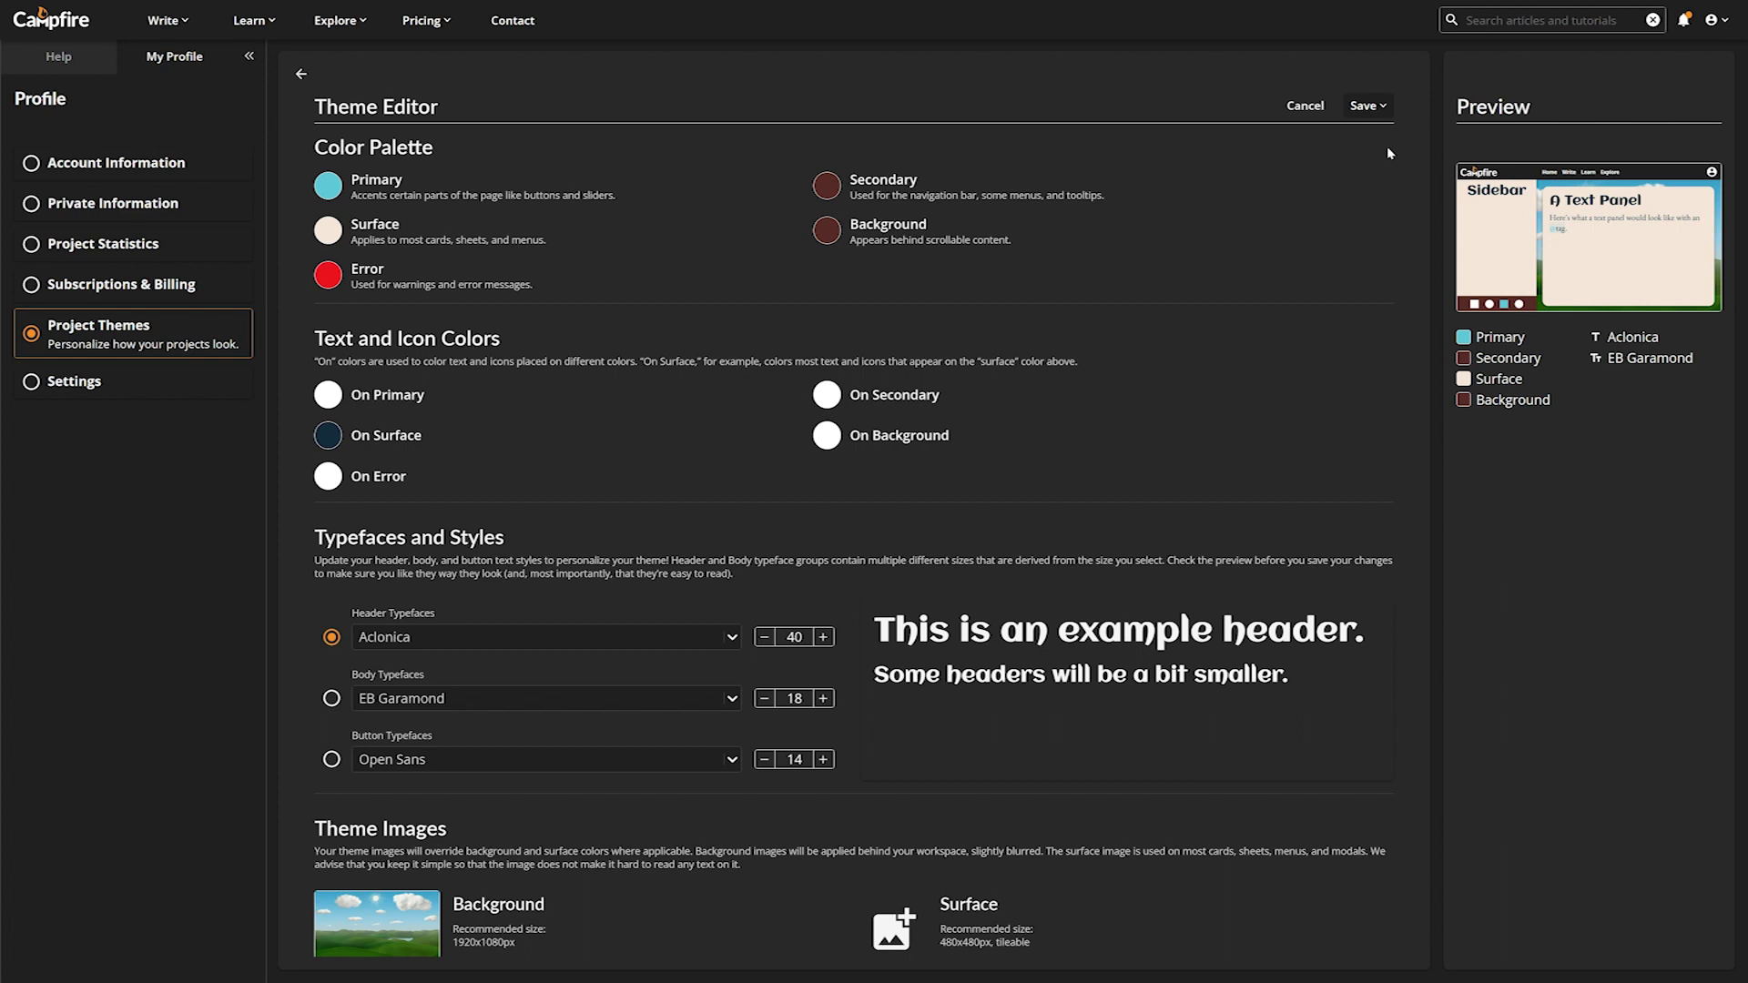
- Save changes to Cool Theme and rename it 'Actually Pretty Slick Theme'
left_click(1378, 112)
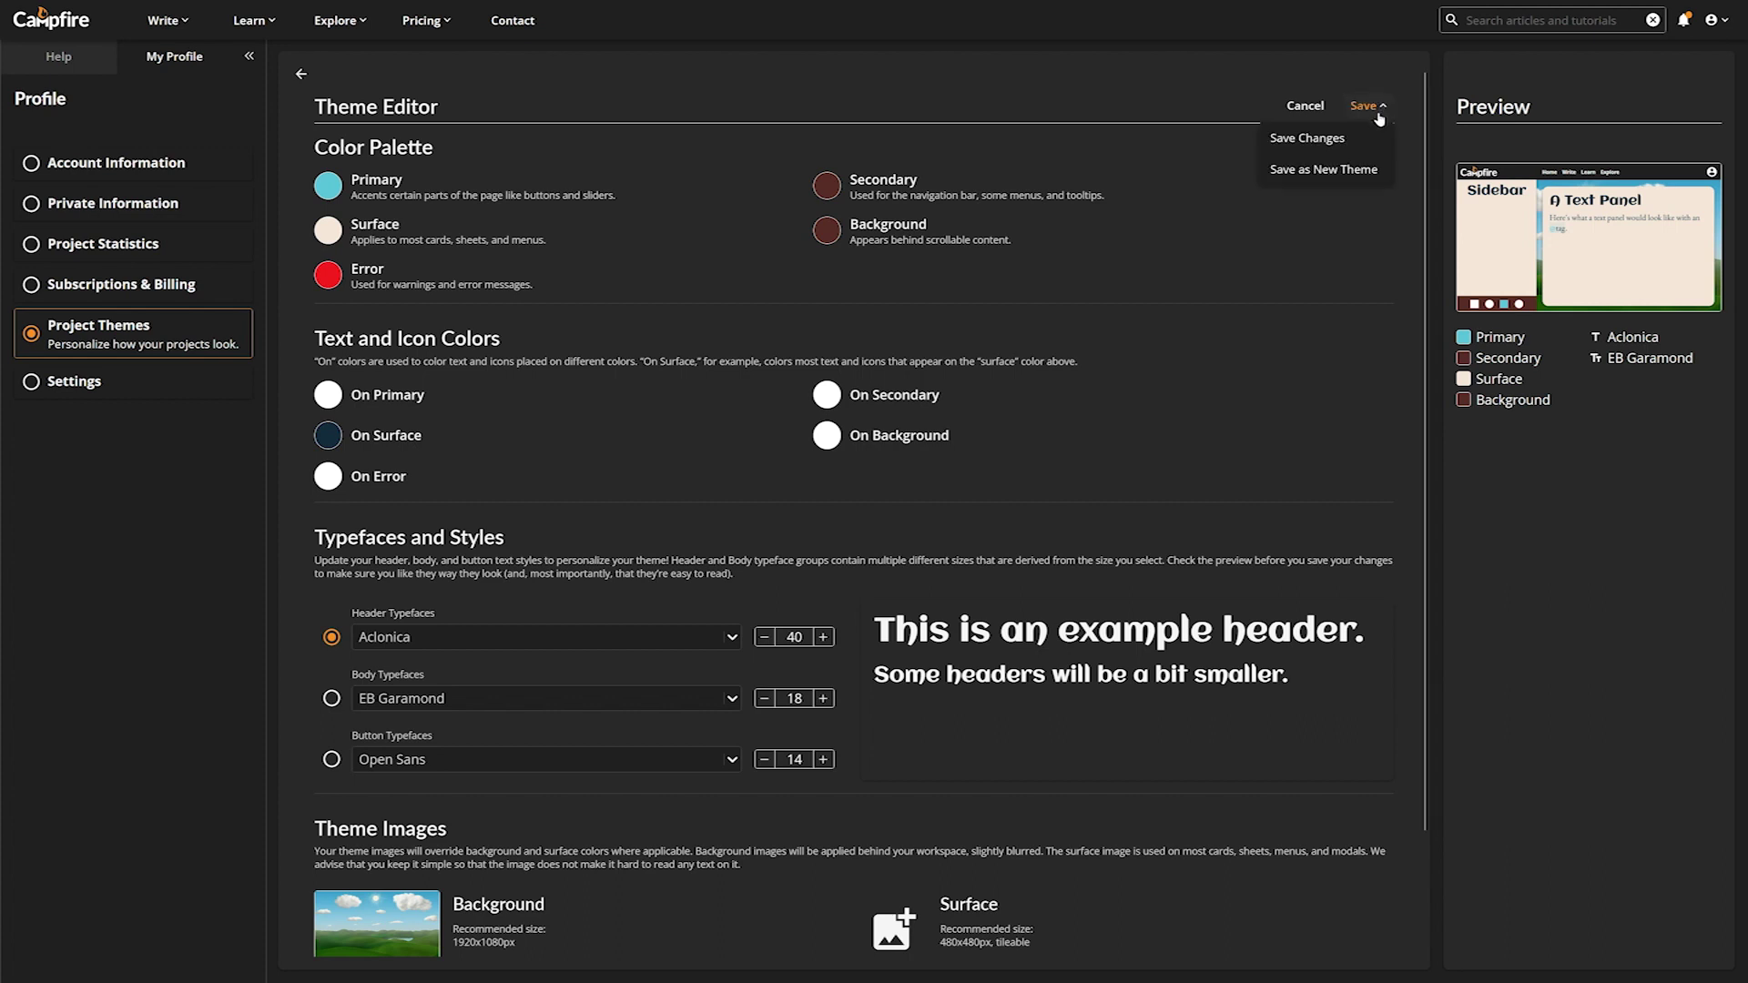
left_click(1308, 139)
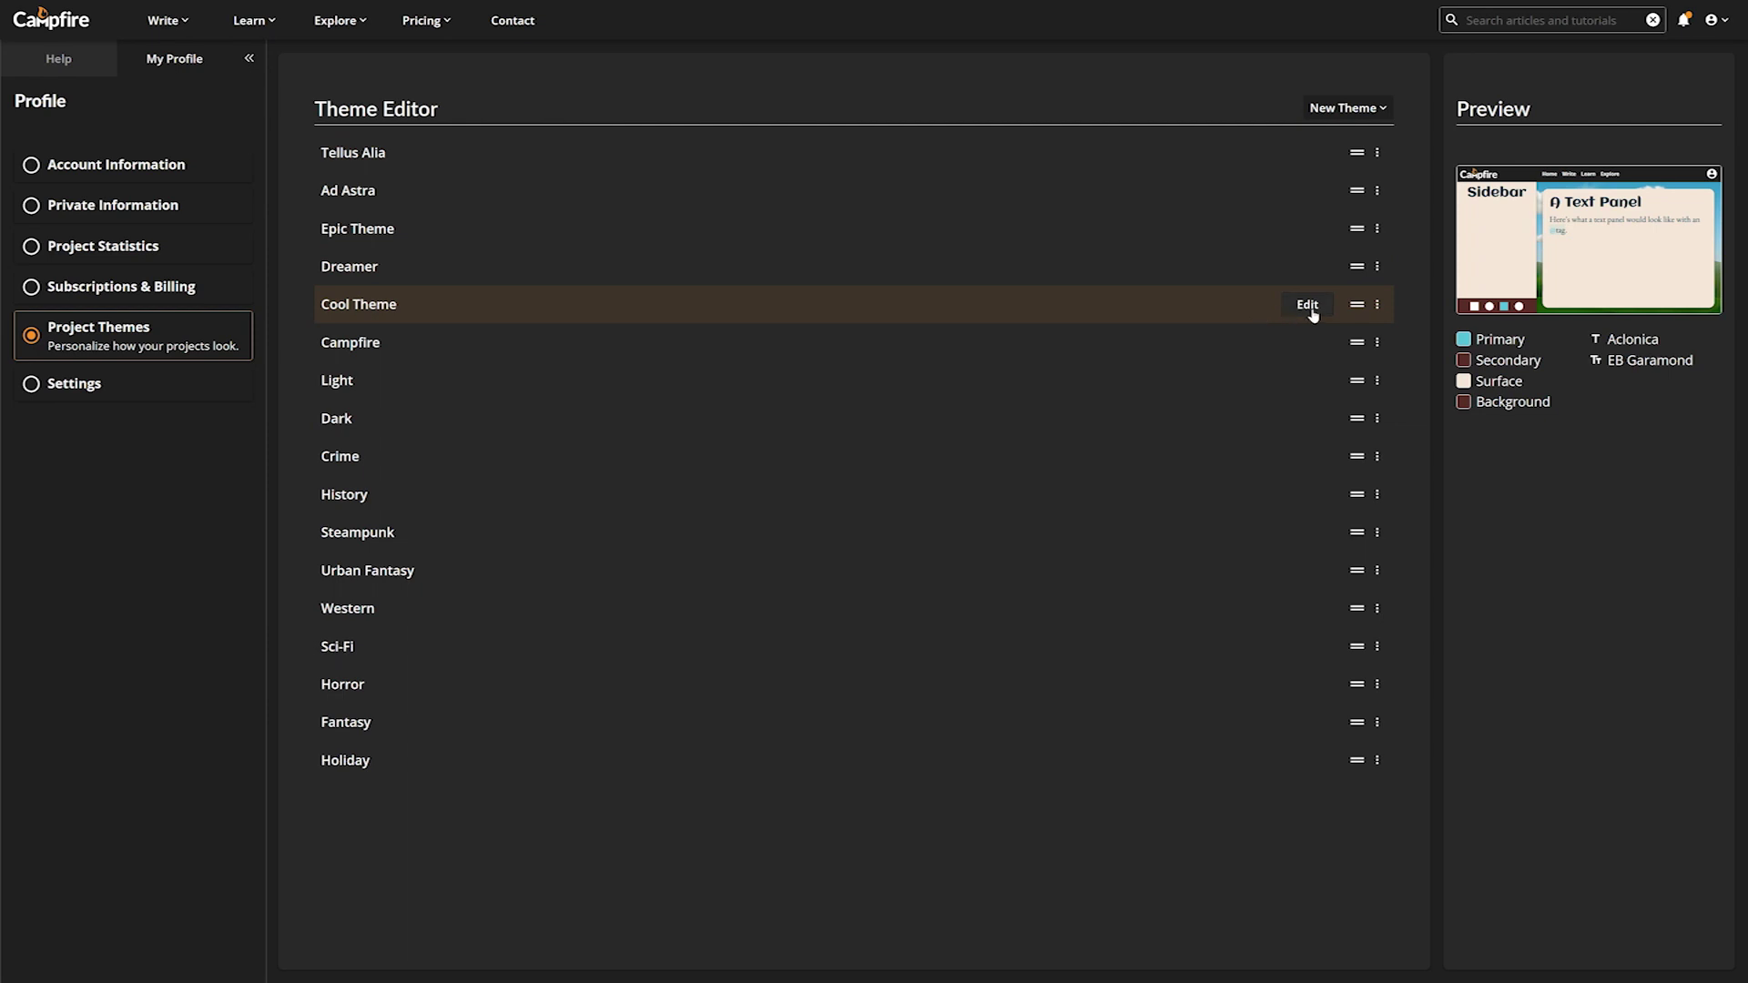
left_click(1376, 307)
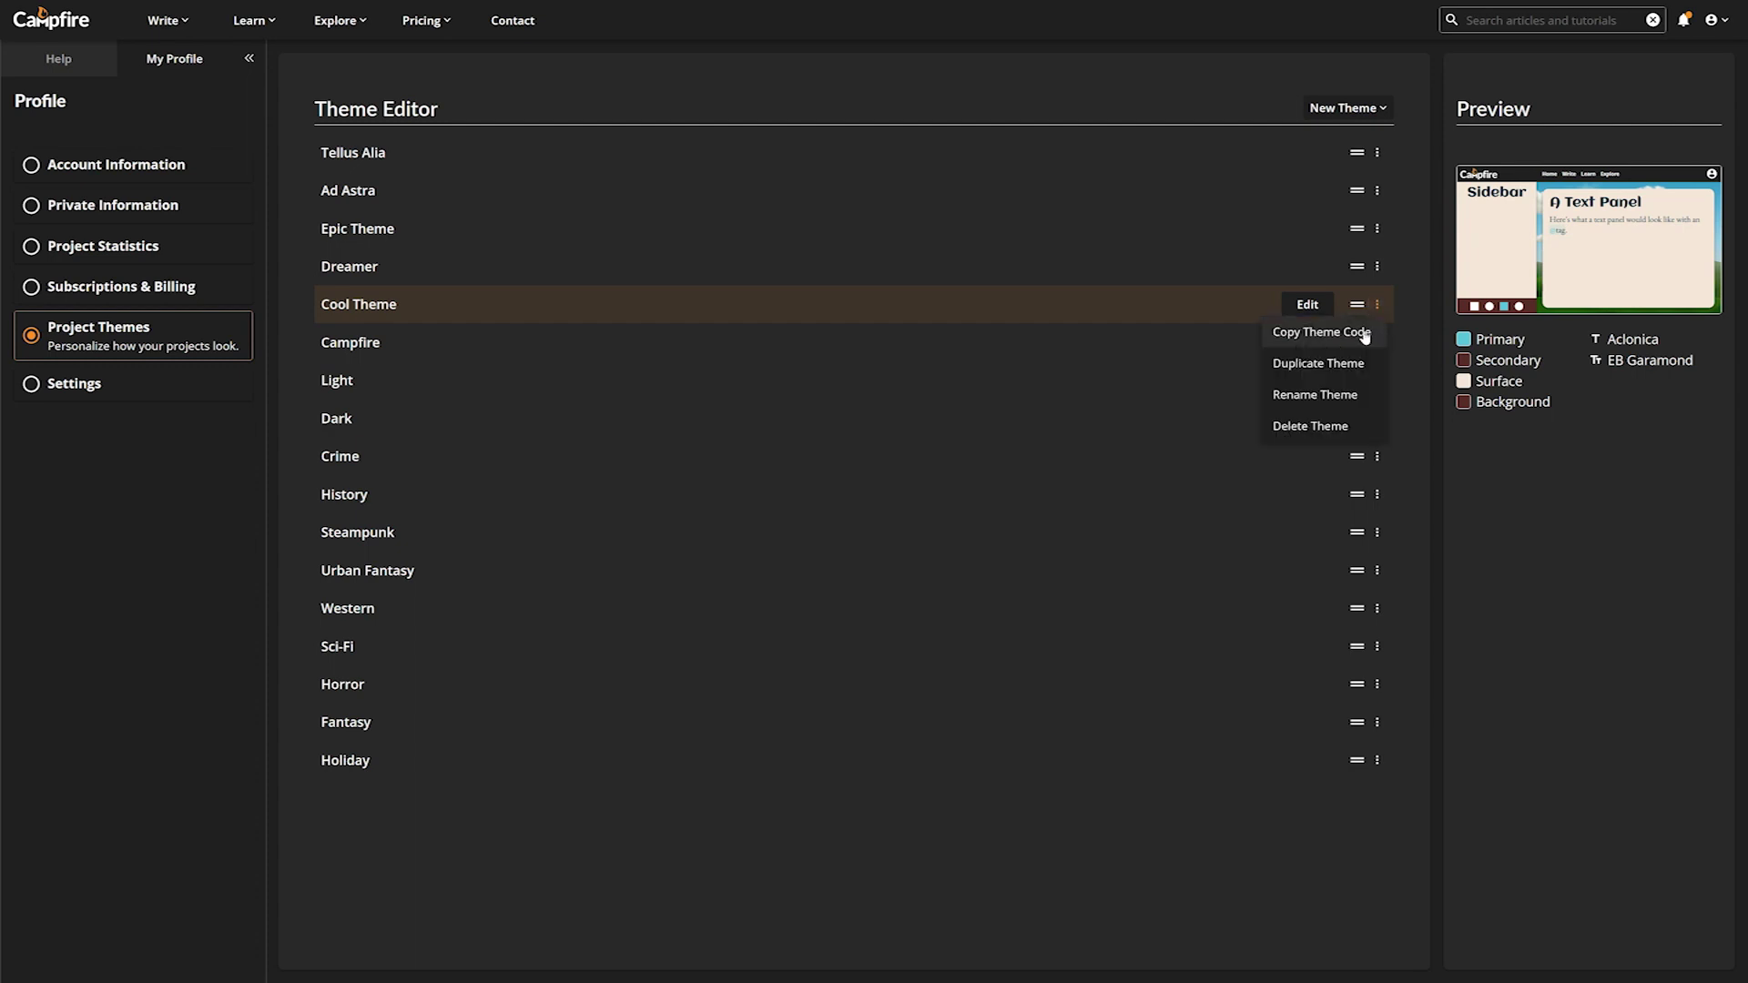
left_click(1330, 398)
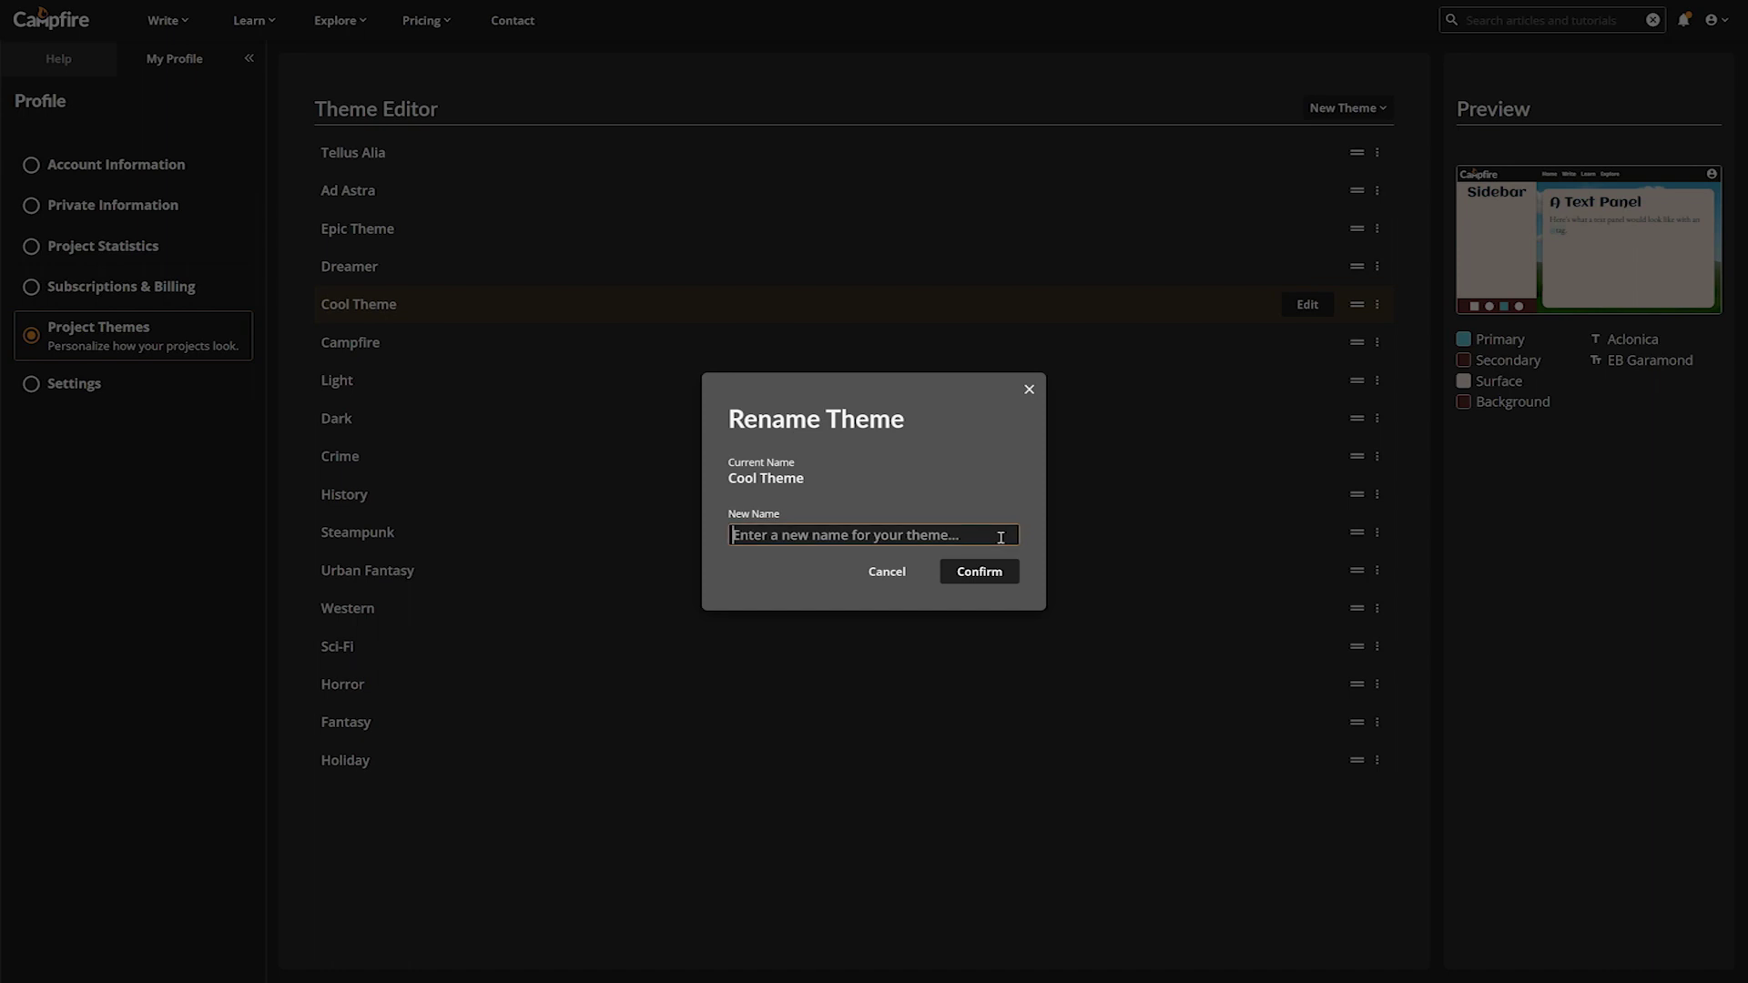
type("Actually Prett")
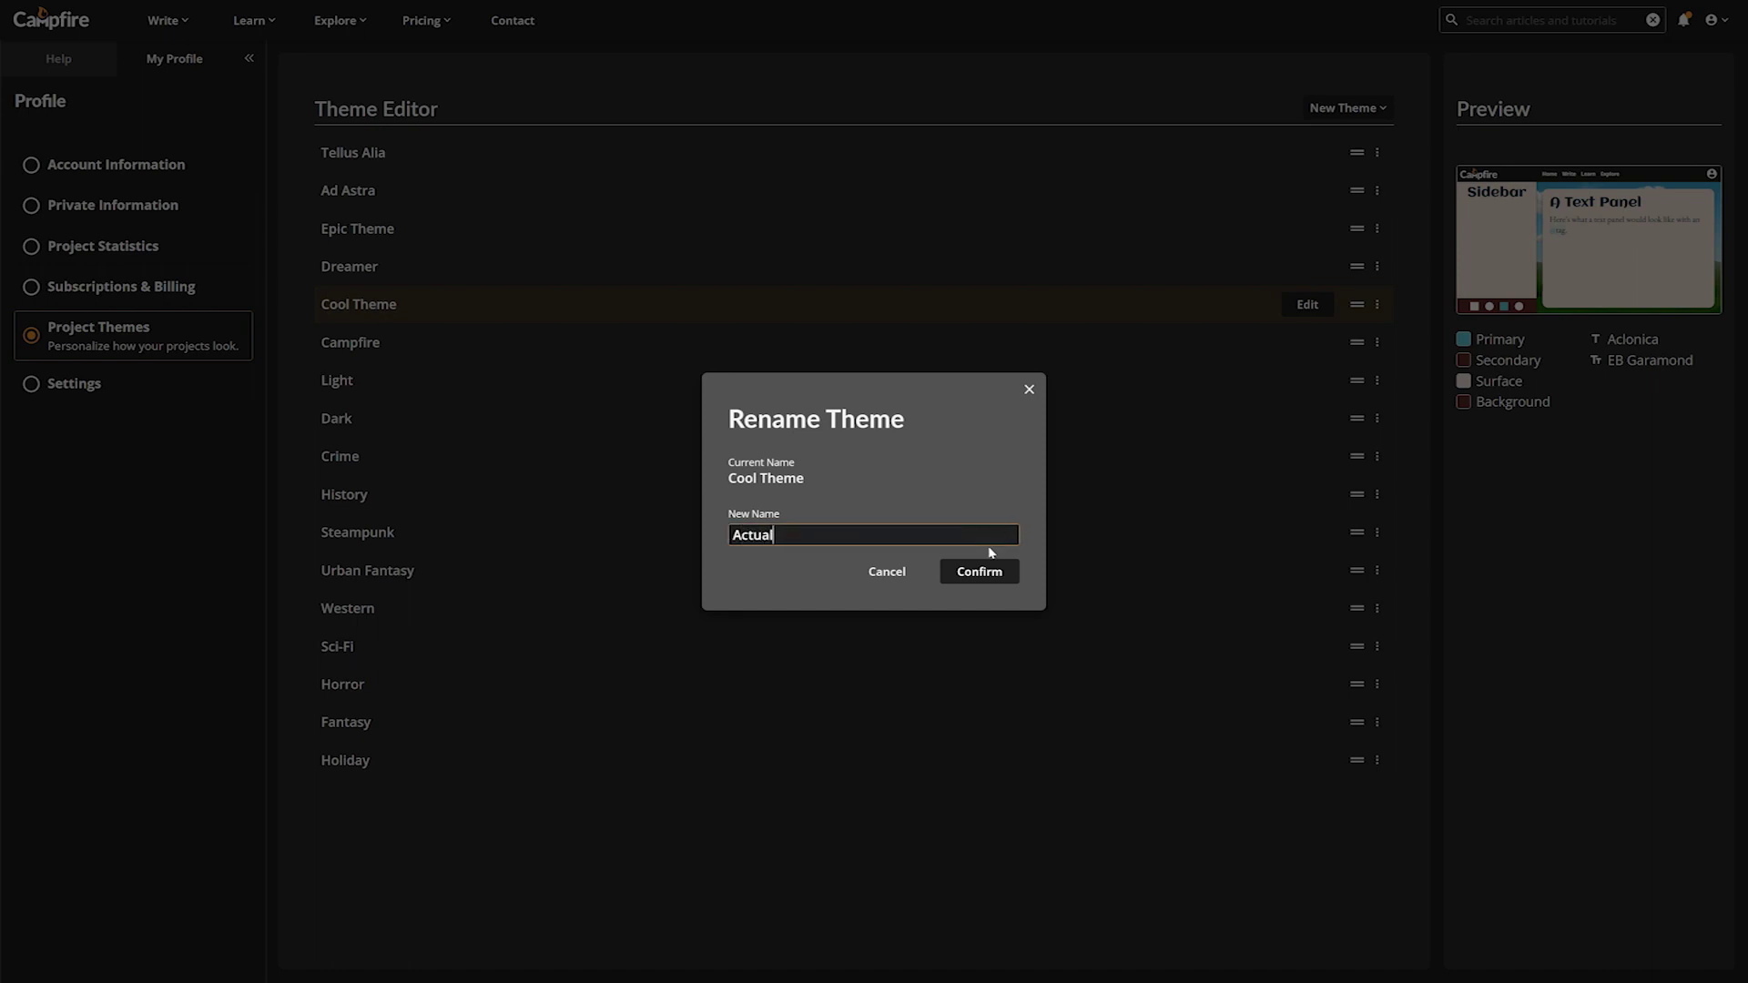
type("y Slick Theme")
left_click(980, 570)
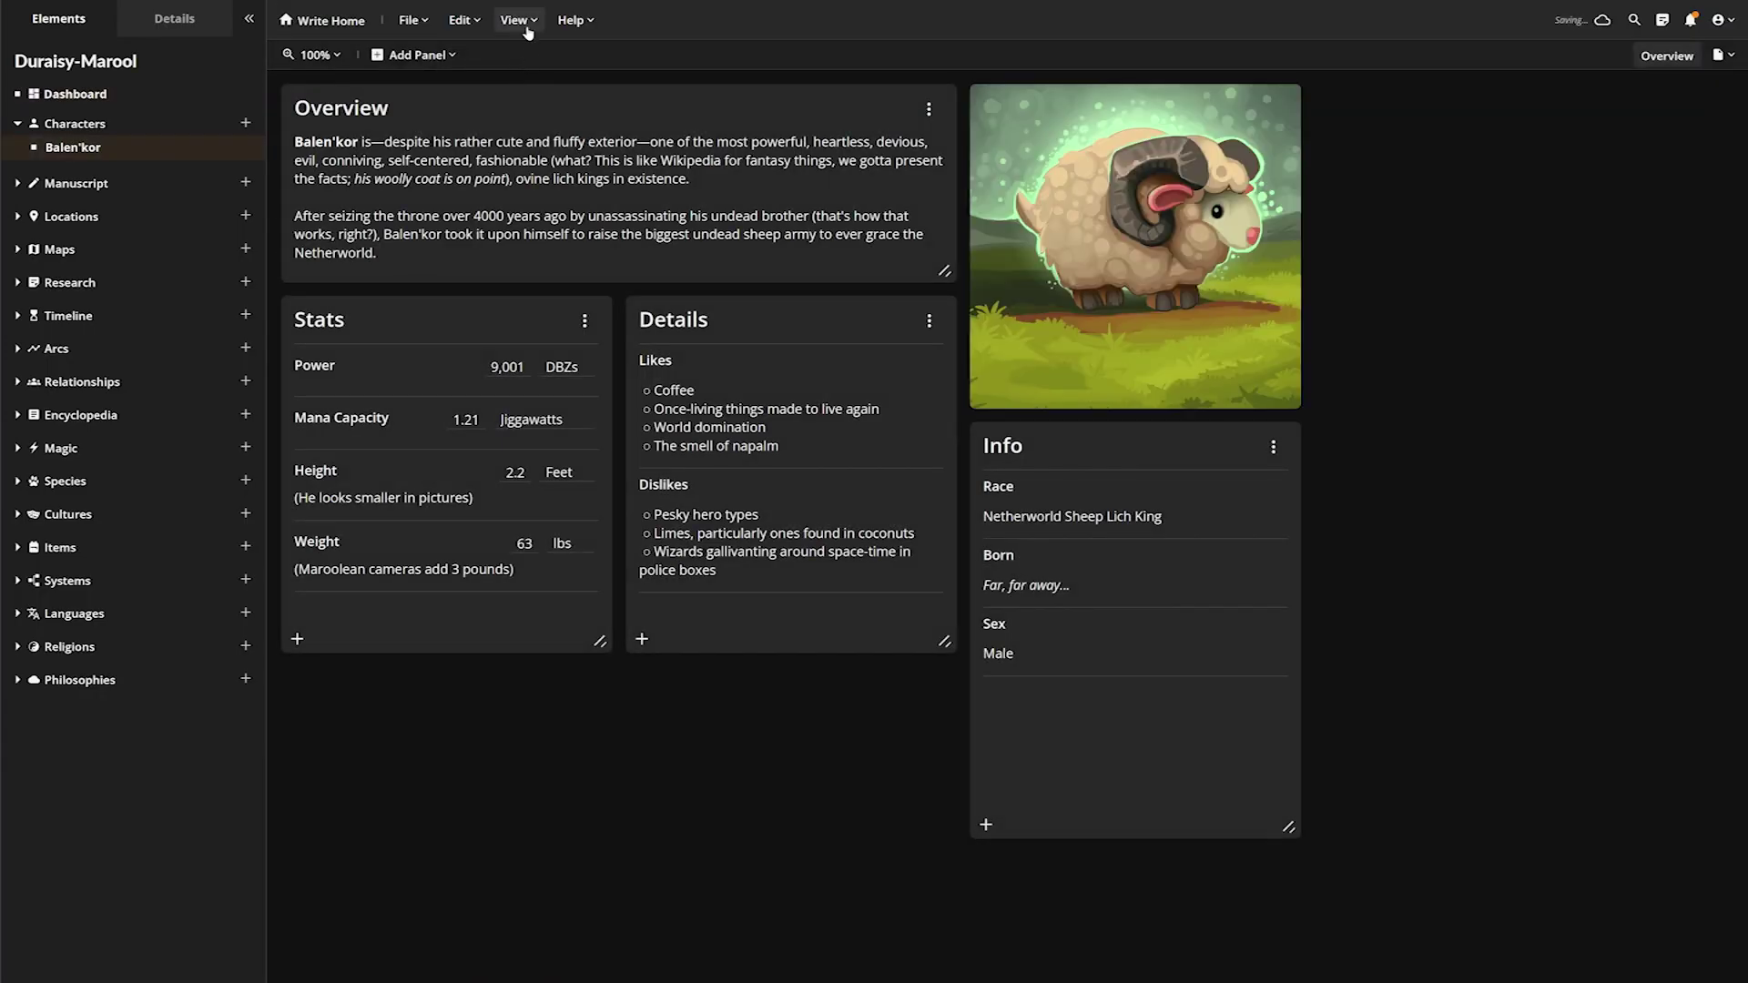
- Choose Actually Pretty Slick Theme in Duraisy-Marool's Manage Themes and confirm it
left_click(527, 27)
left_click(538, 149)
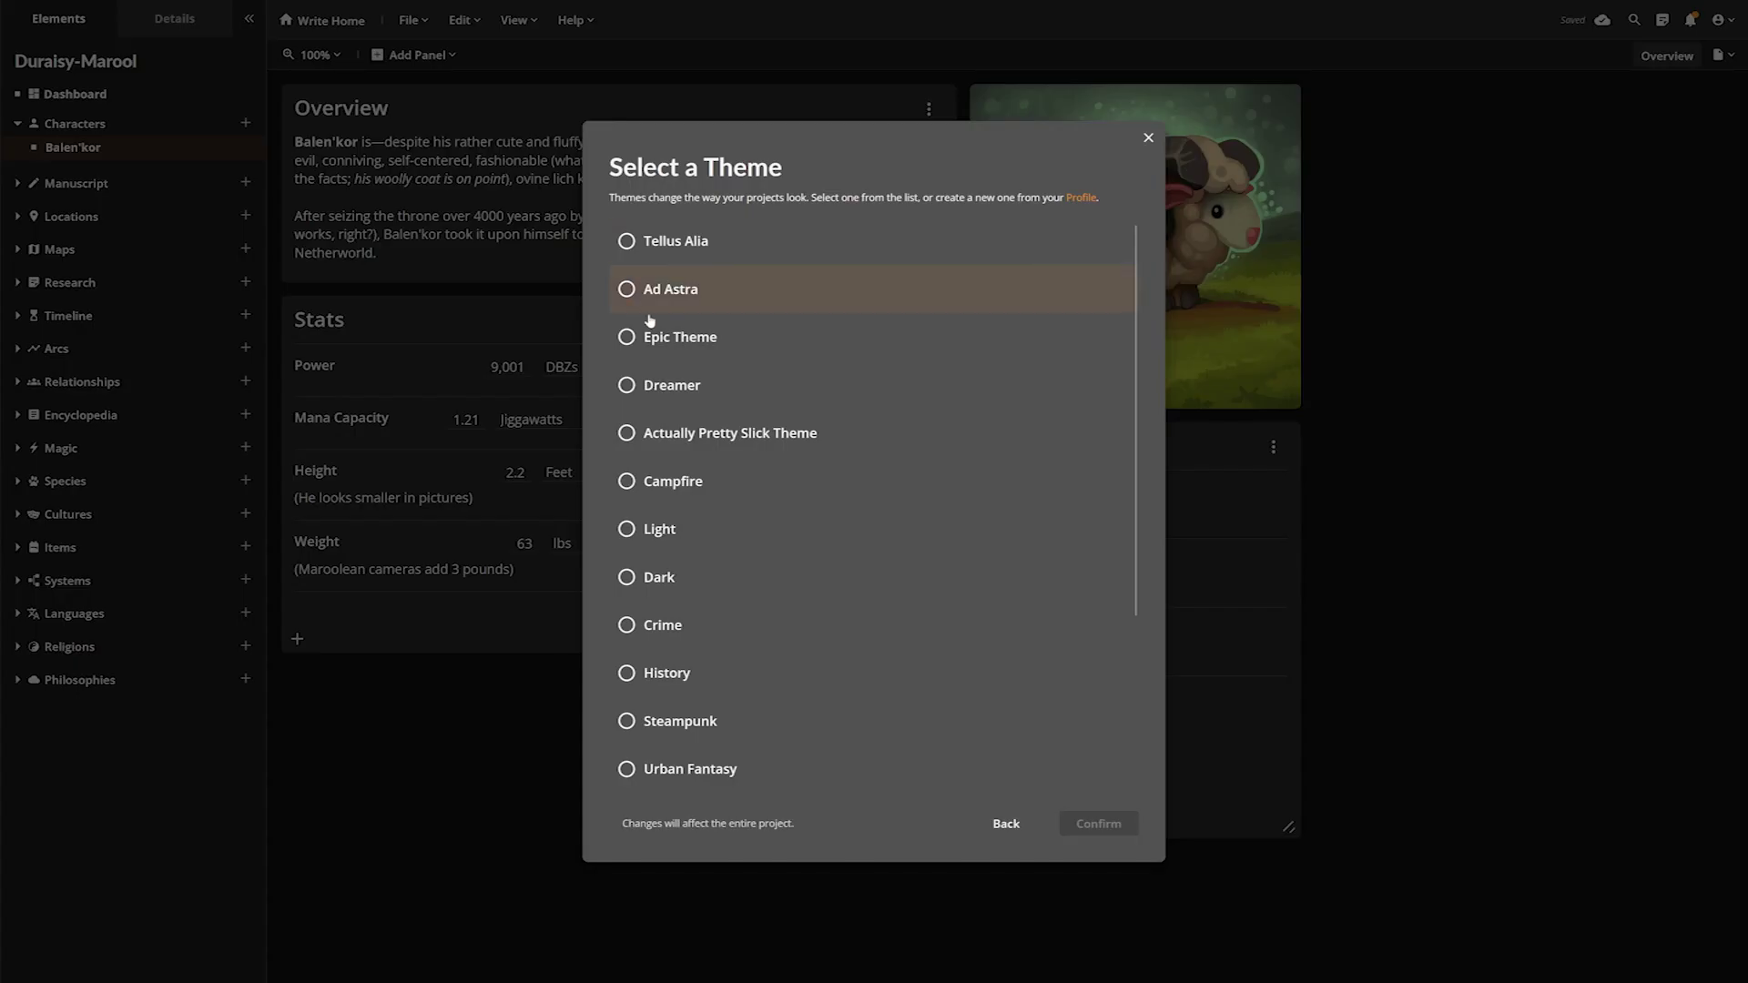
left_click(685, 434)
left_click(1112, 828)
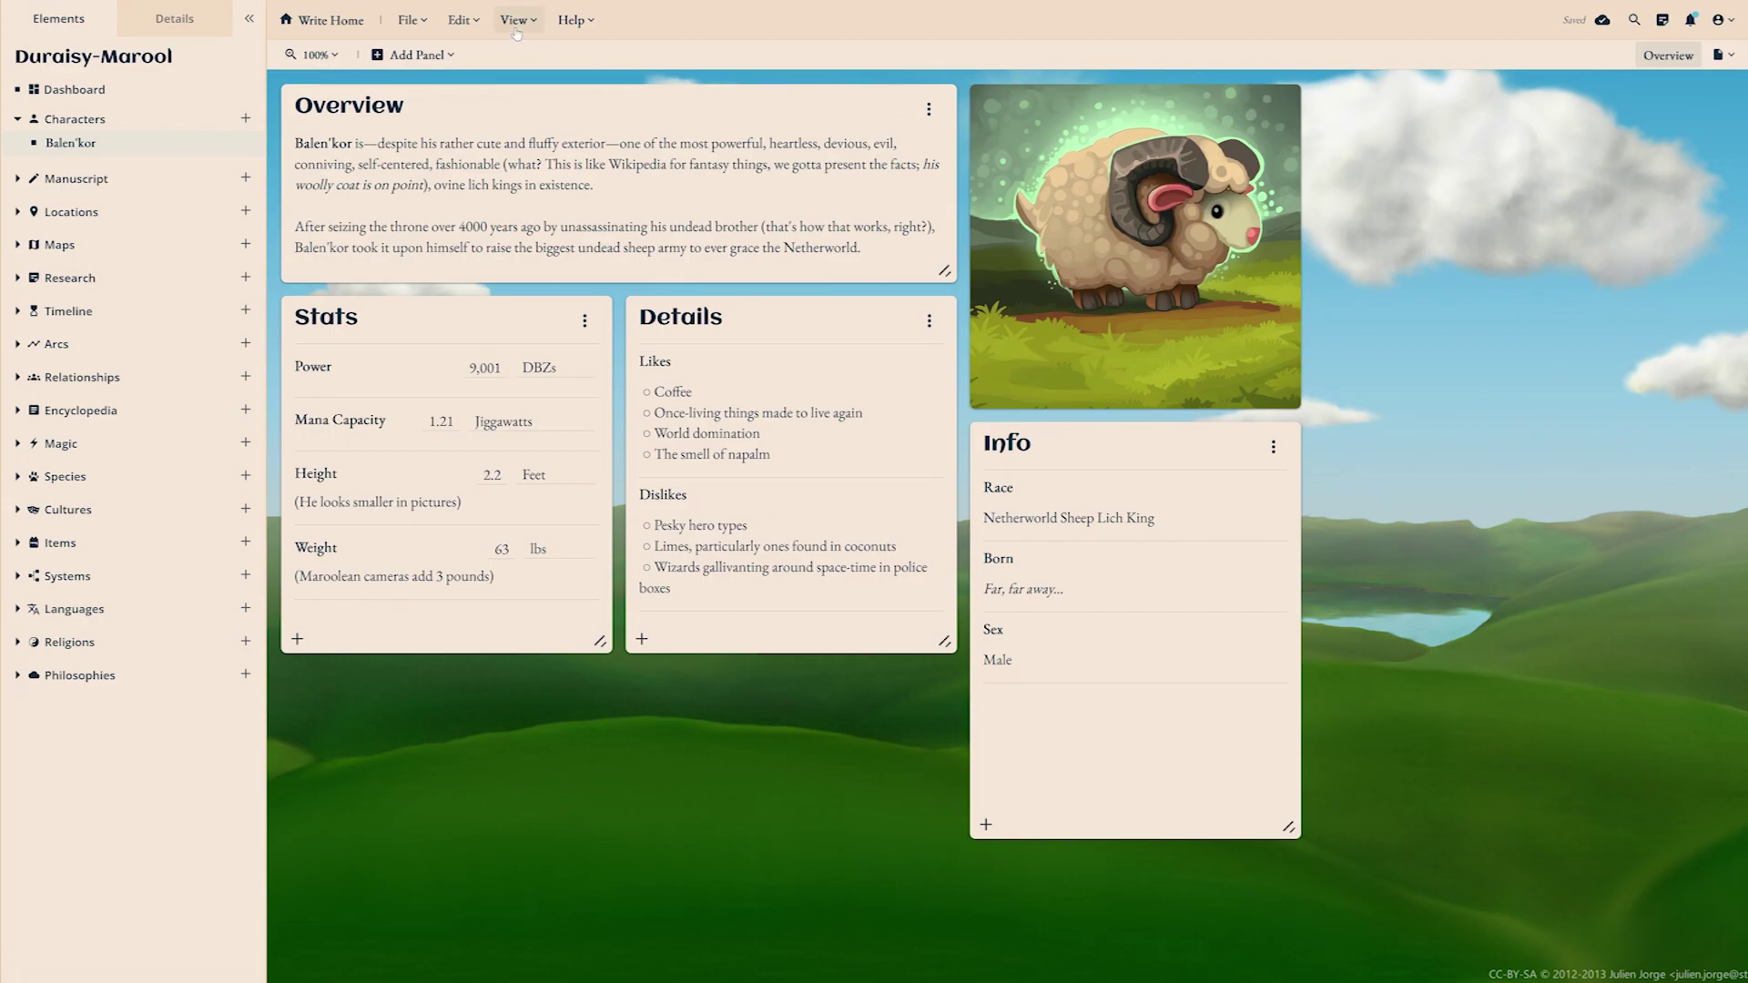
left_click(513, 20)
- Apply the Steampunk theme to the project from the theme chooser
mouse_move(511, 61)
left_click(550, 159)
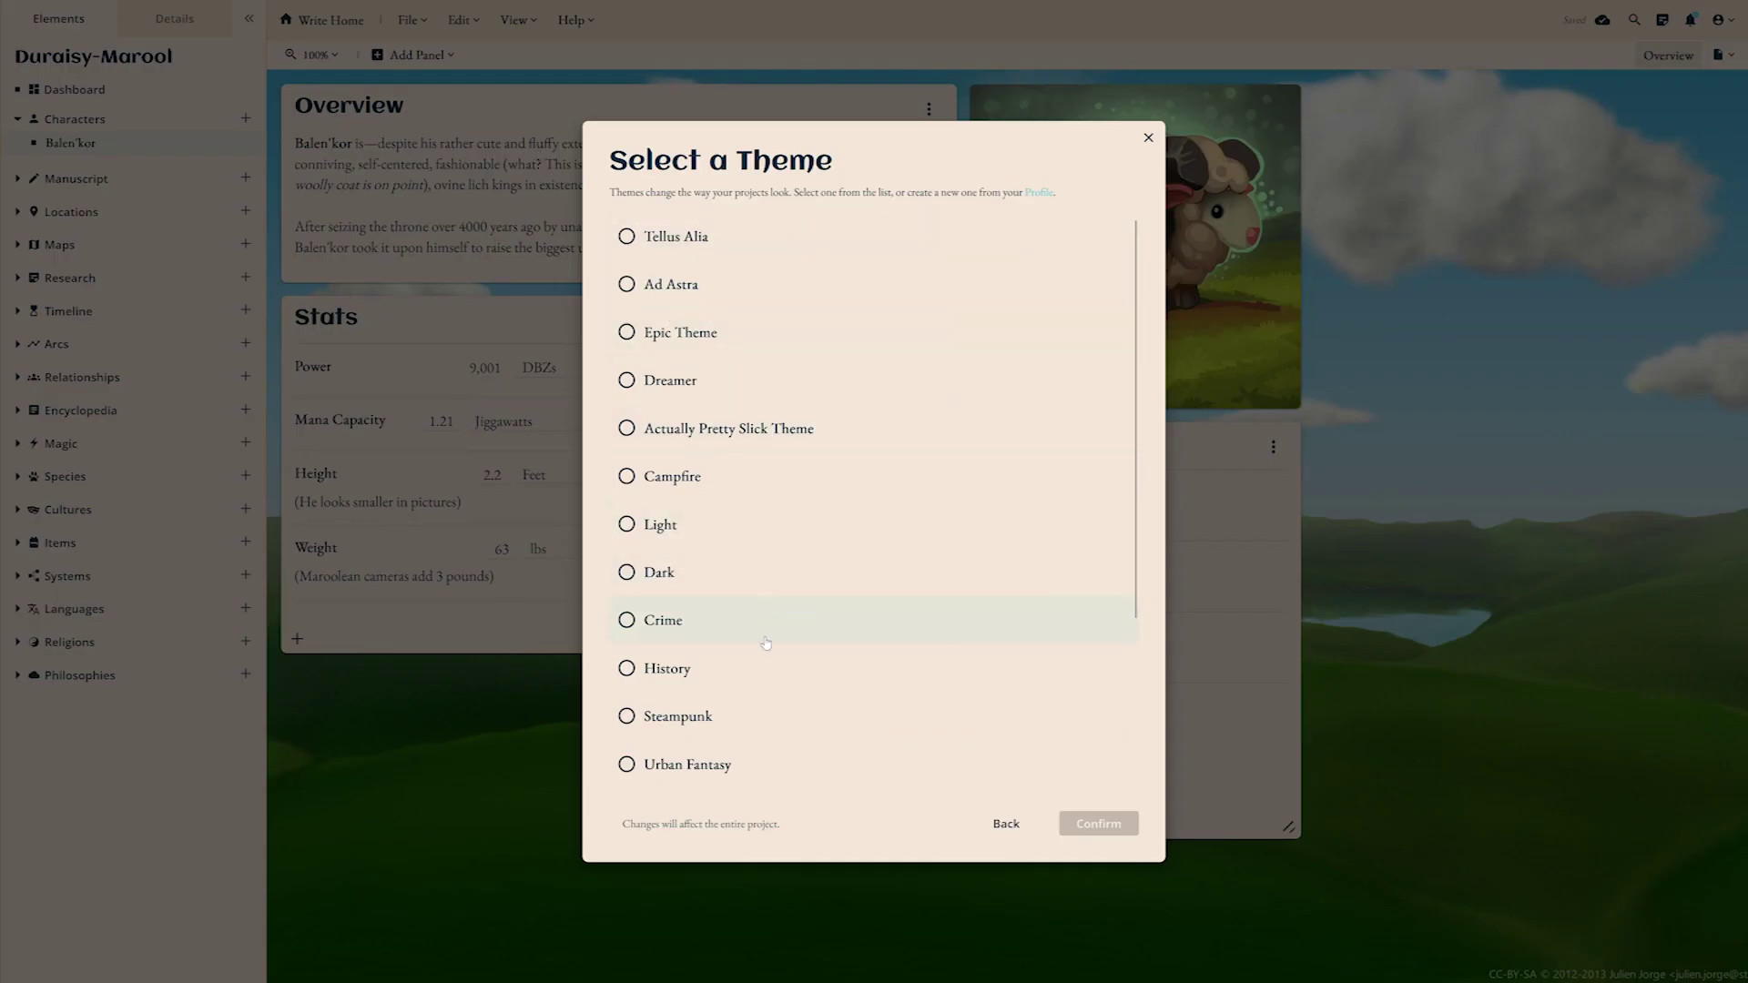
left_click(792, 718)
left_click(1099, 824)
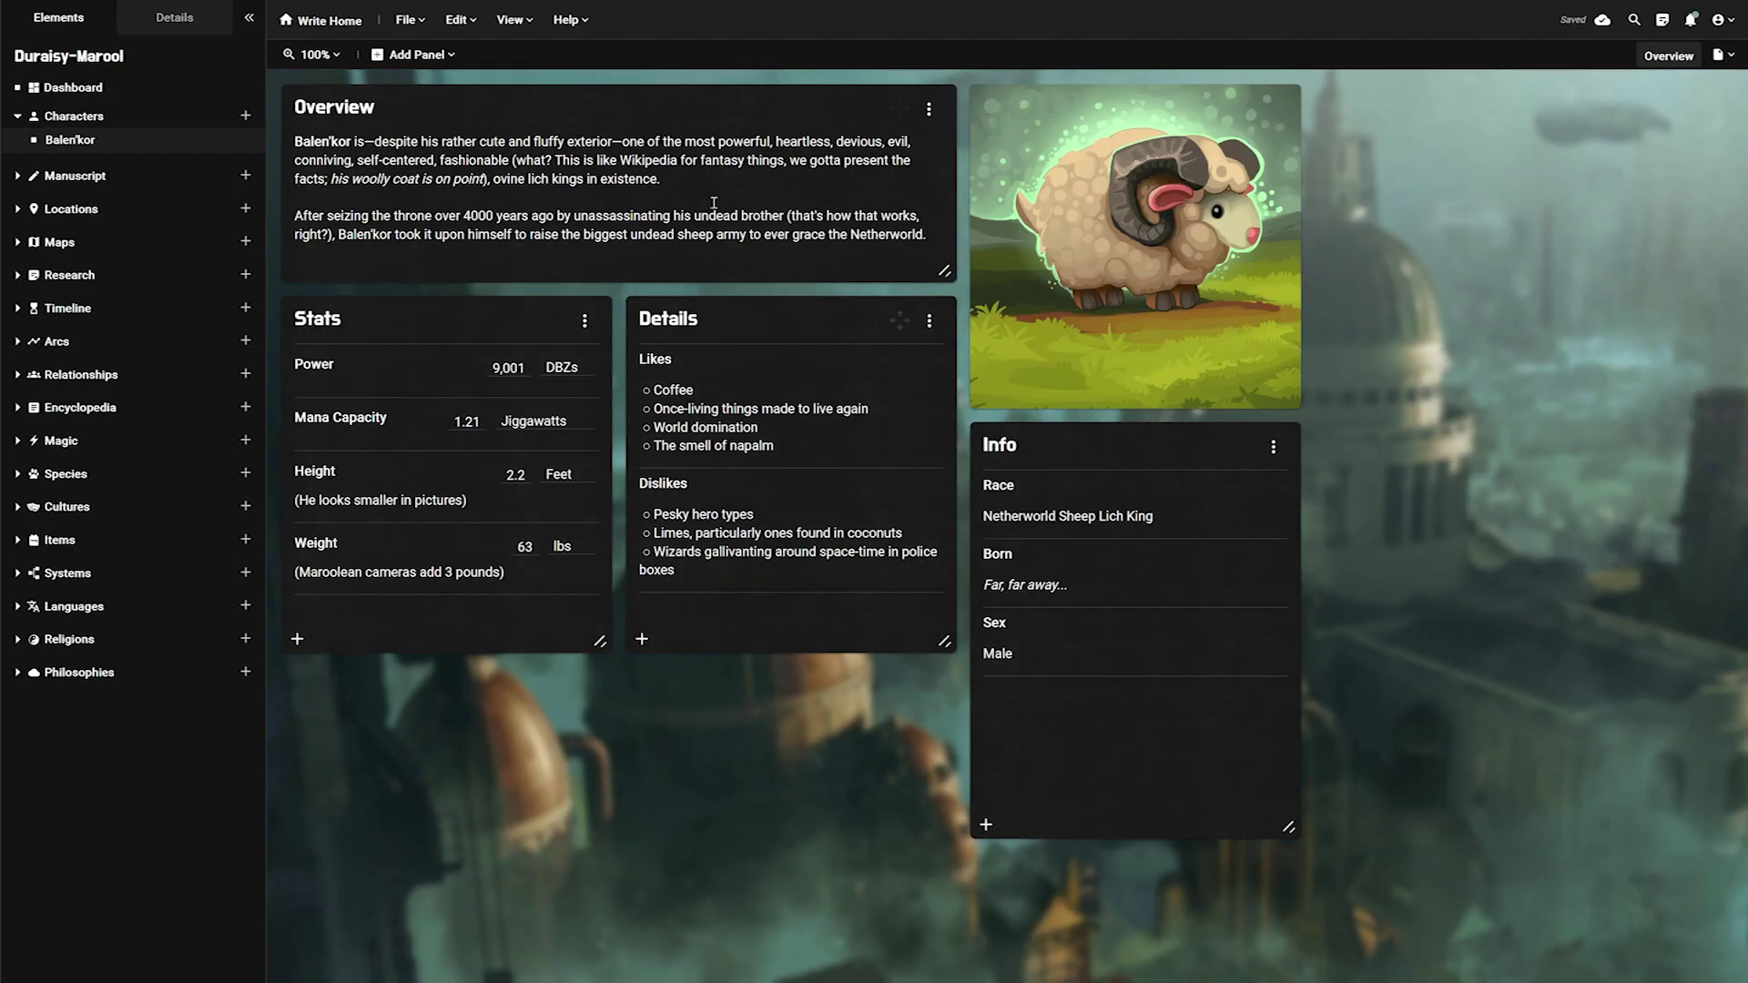
- Switch the project's theme to Western
left_click(514, 20)
left_click(551, 142)
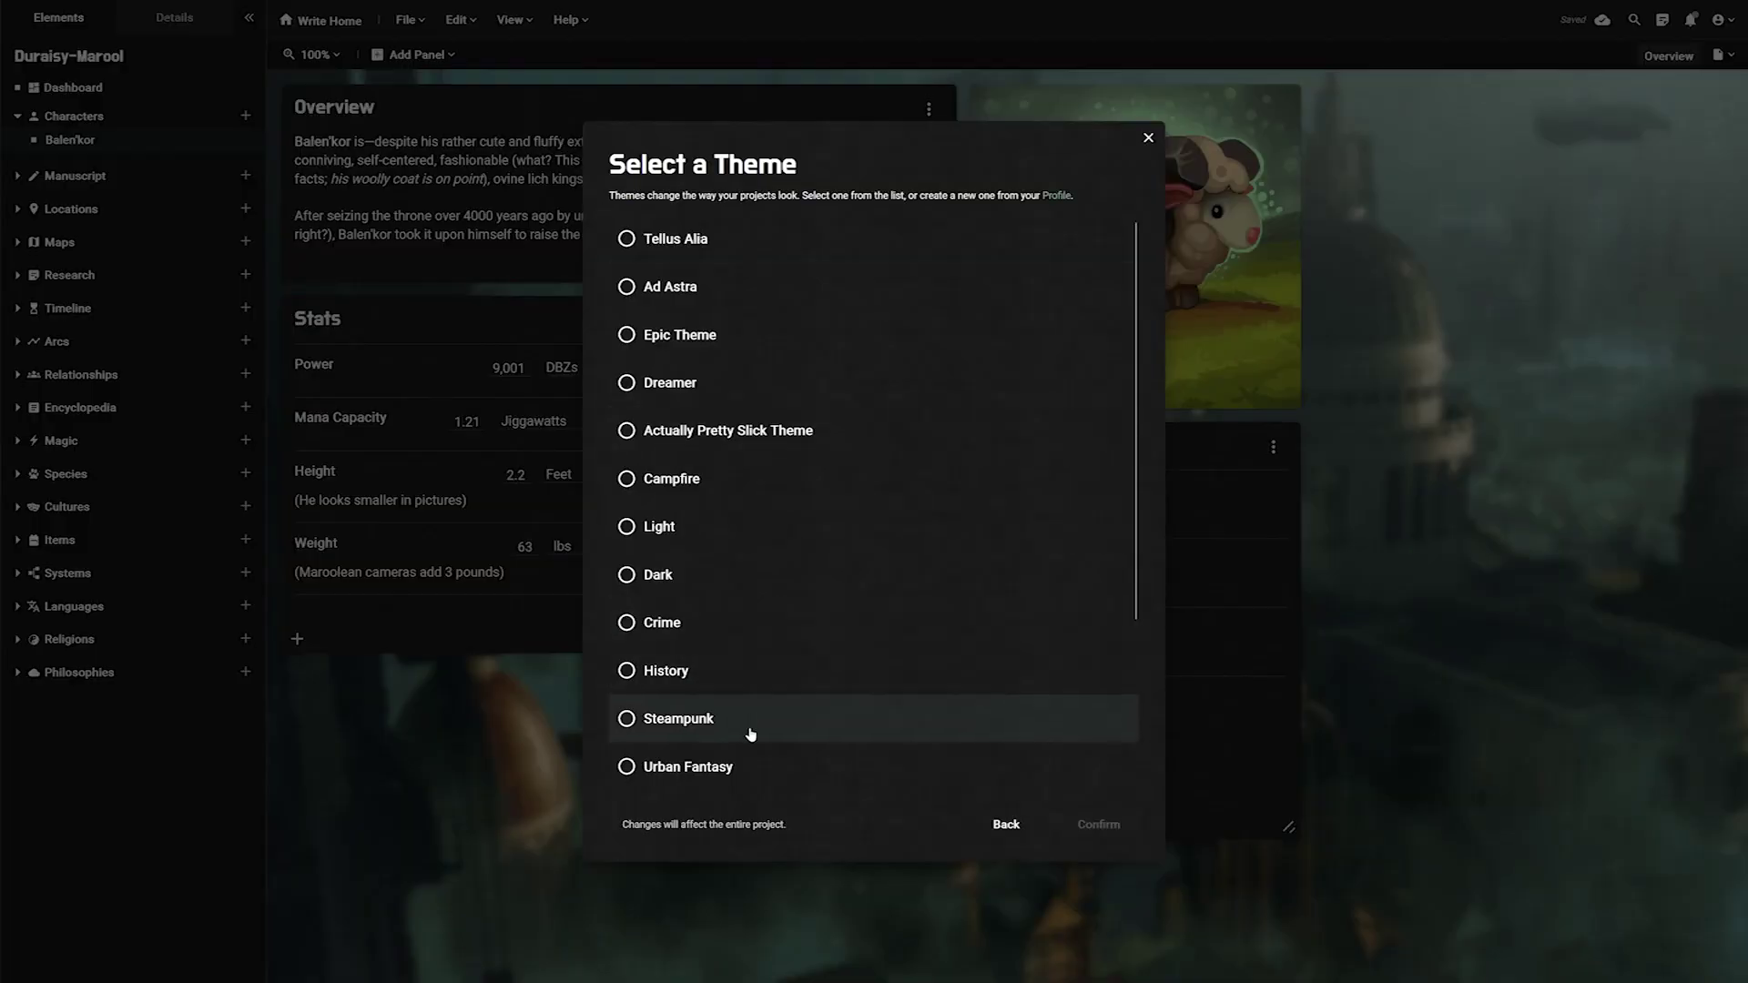
scroll(750, 738, "down", 1)
left_click(750, 734)
left_click(1116, 827)
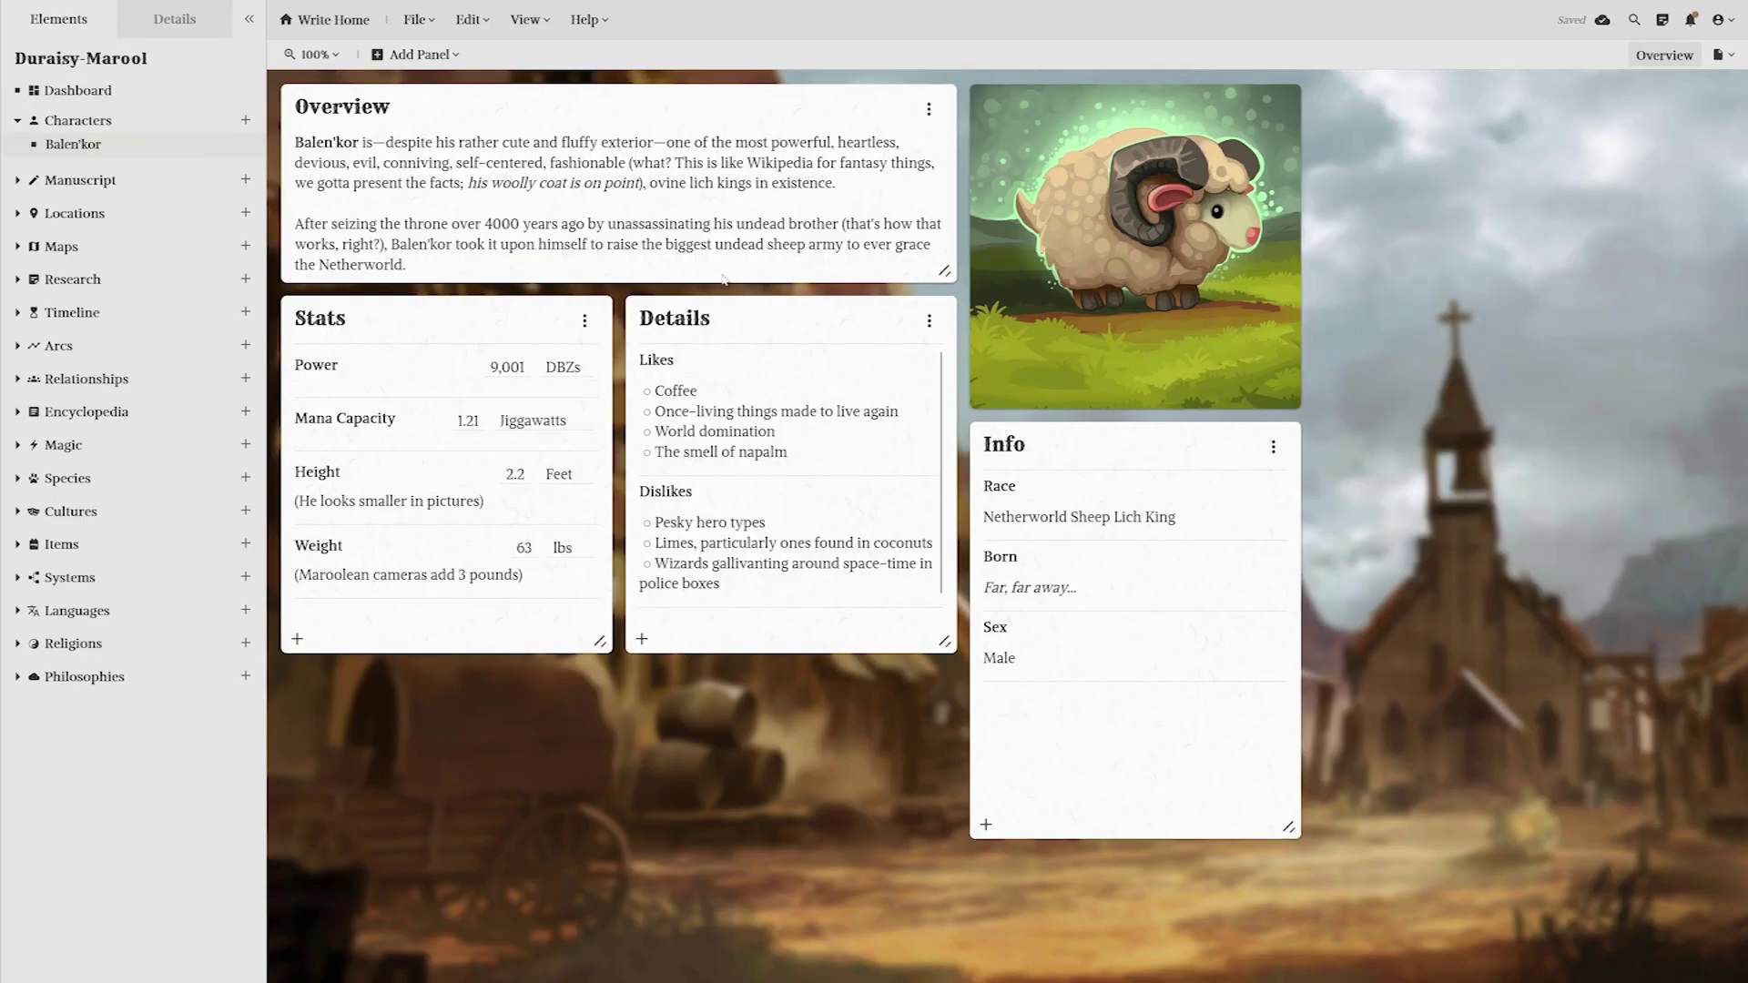
- Switch the project's theme to Holiday
left_click(543, 20)
left_click(551, 149)
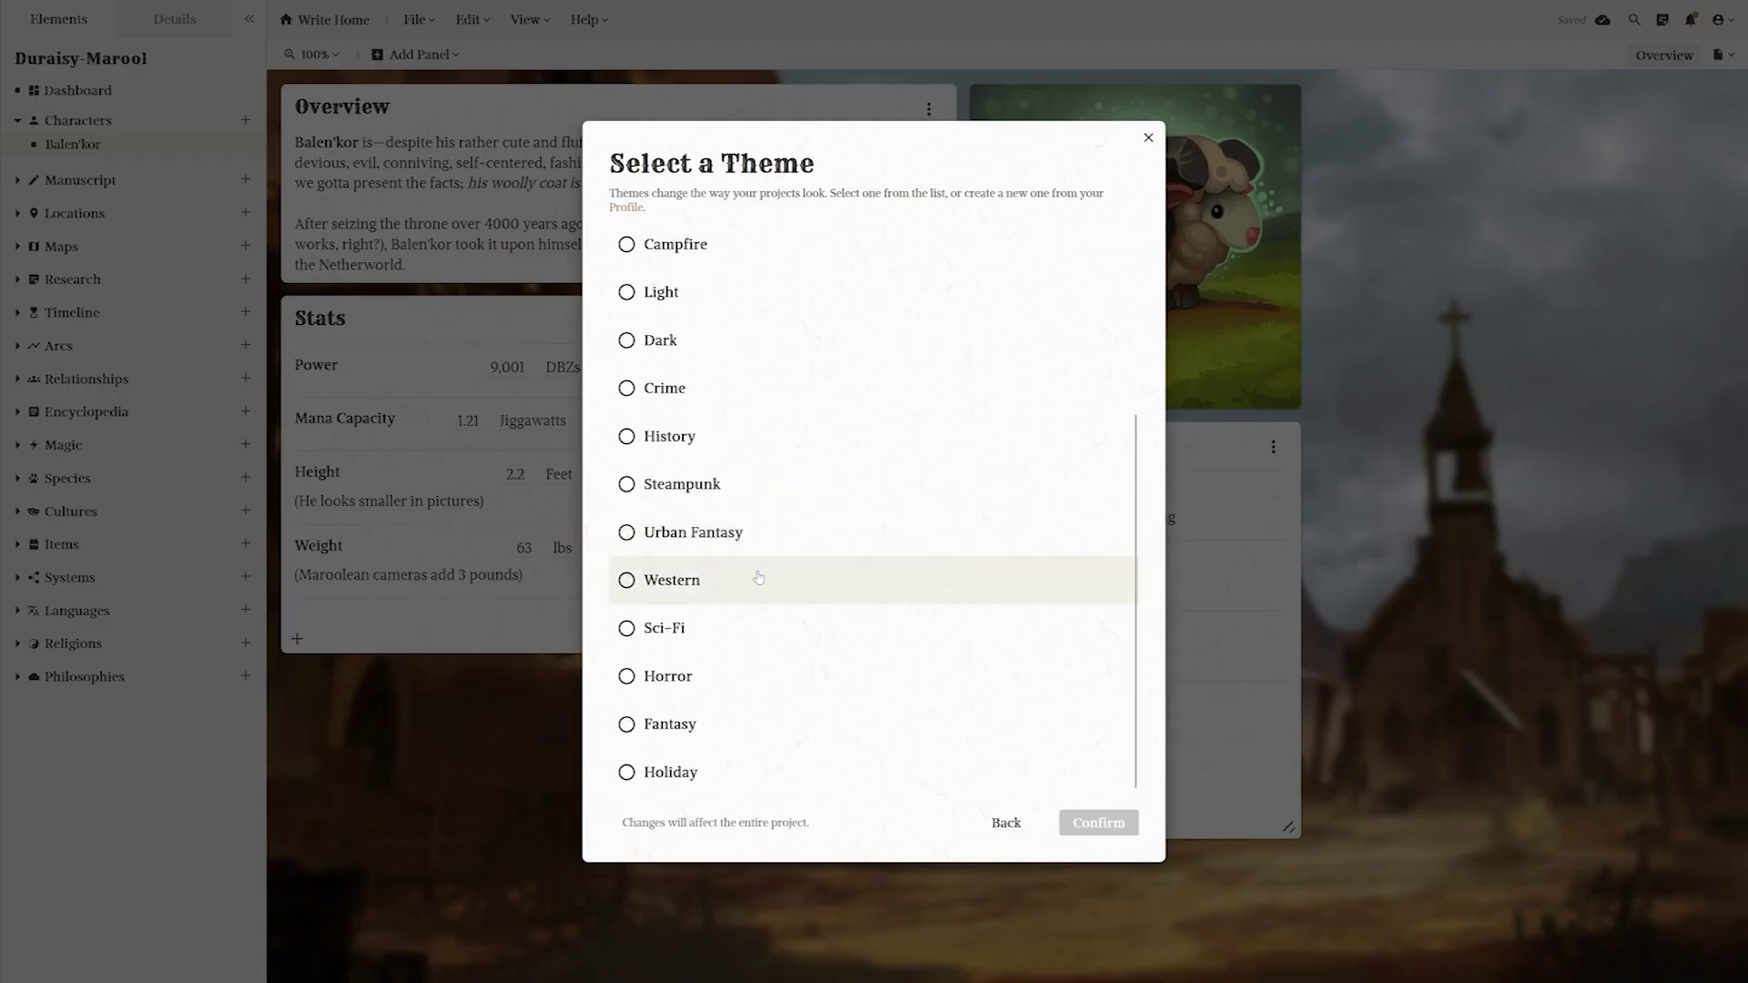
left_click(775, 771)
left_click(1099, 824)
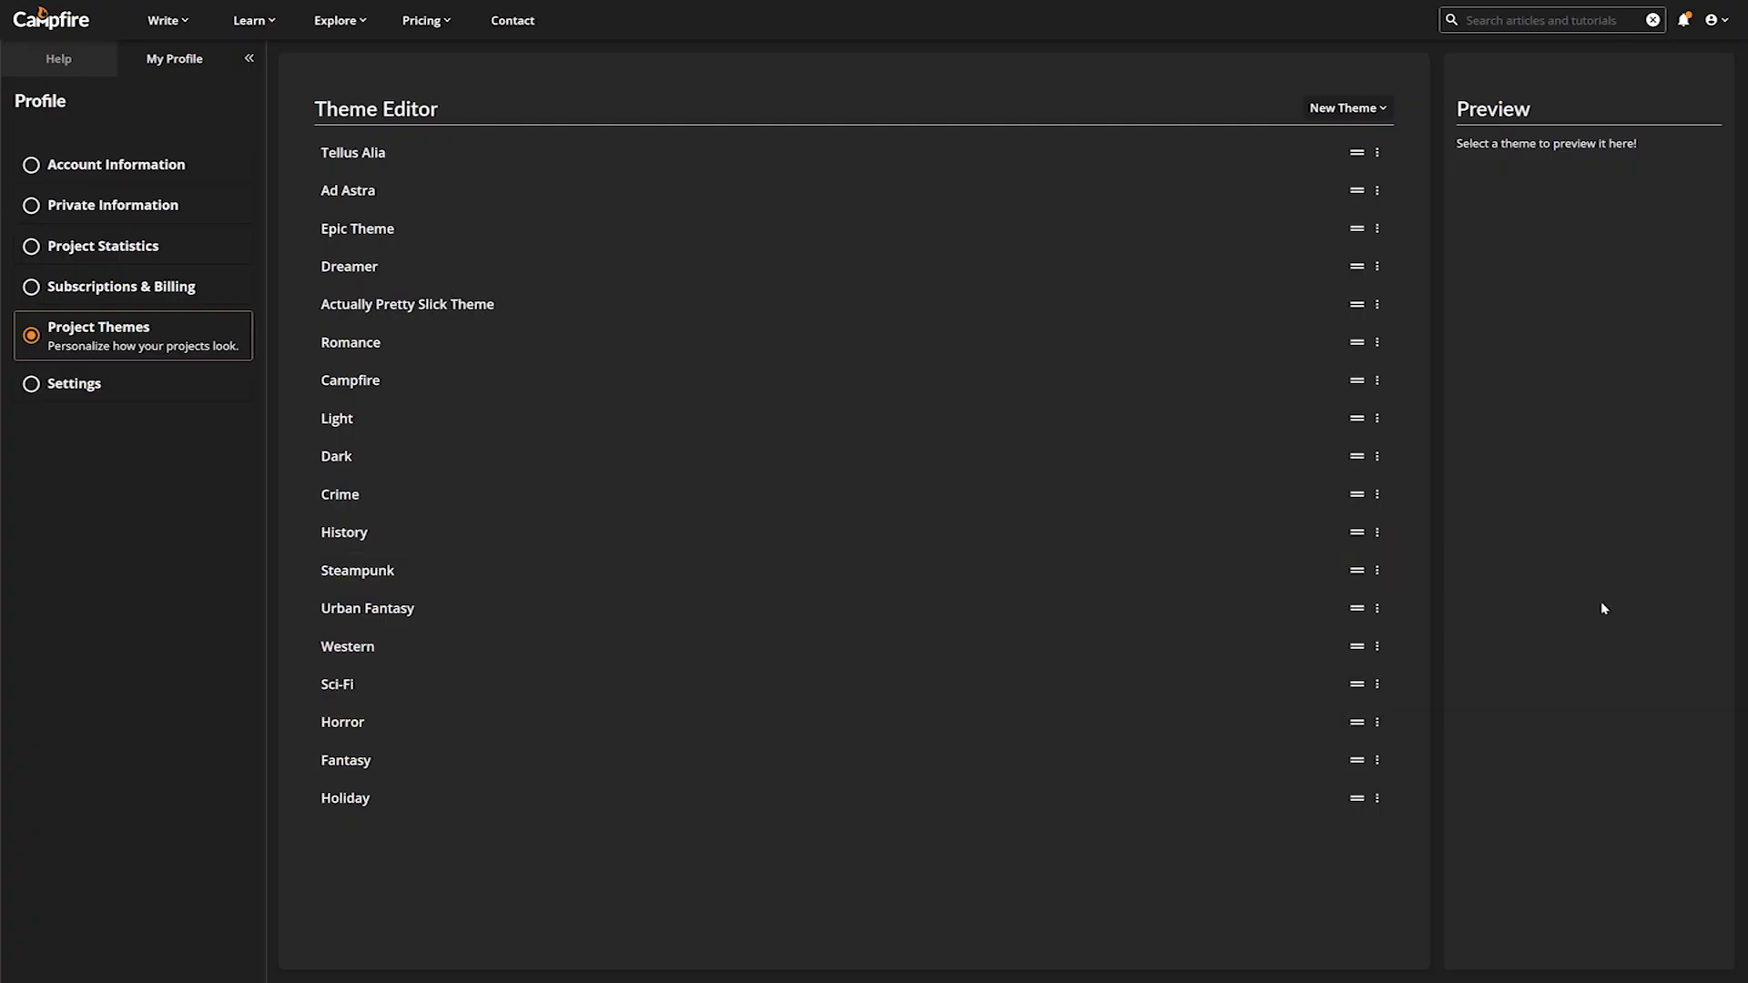
- Permanently delete the Romance theme from the saved themes
left_click(1377, 342)
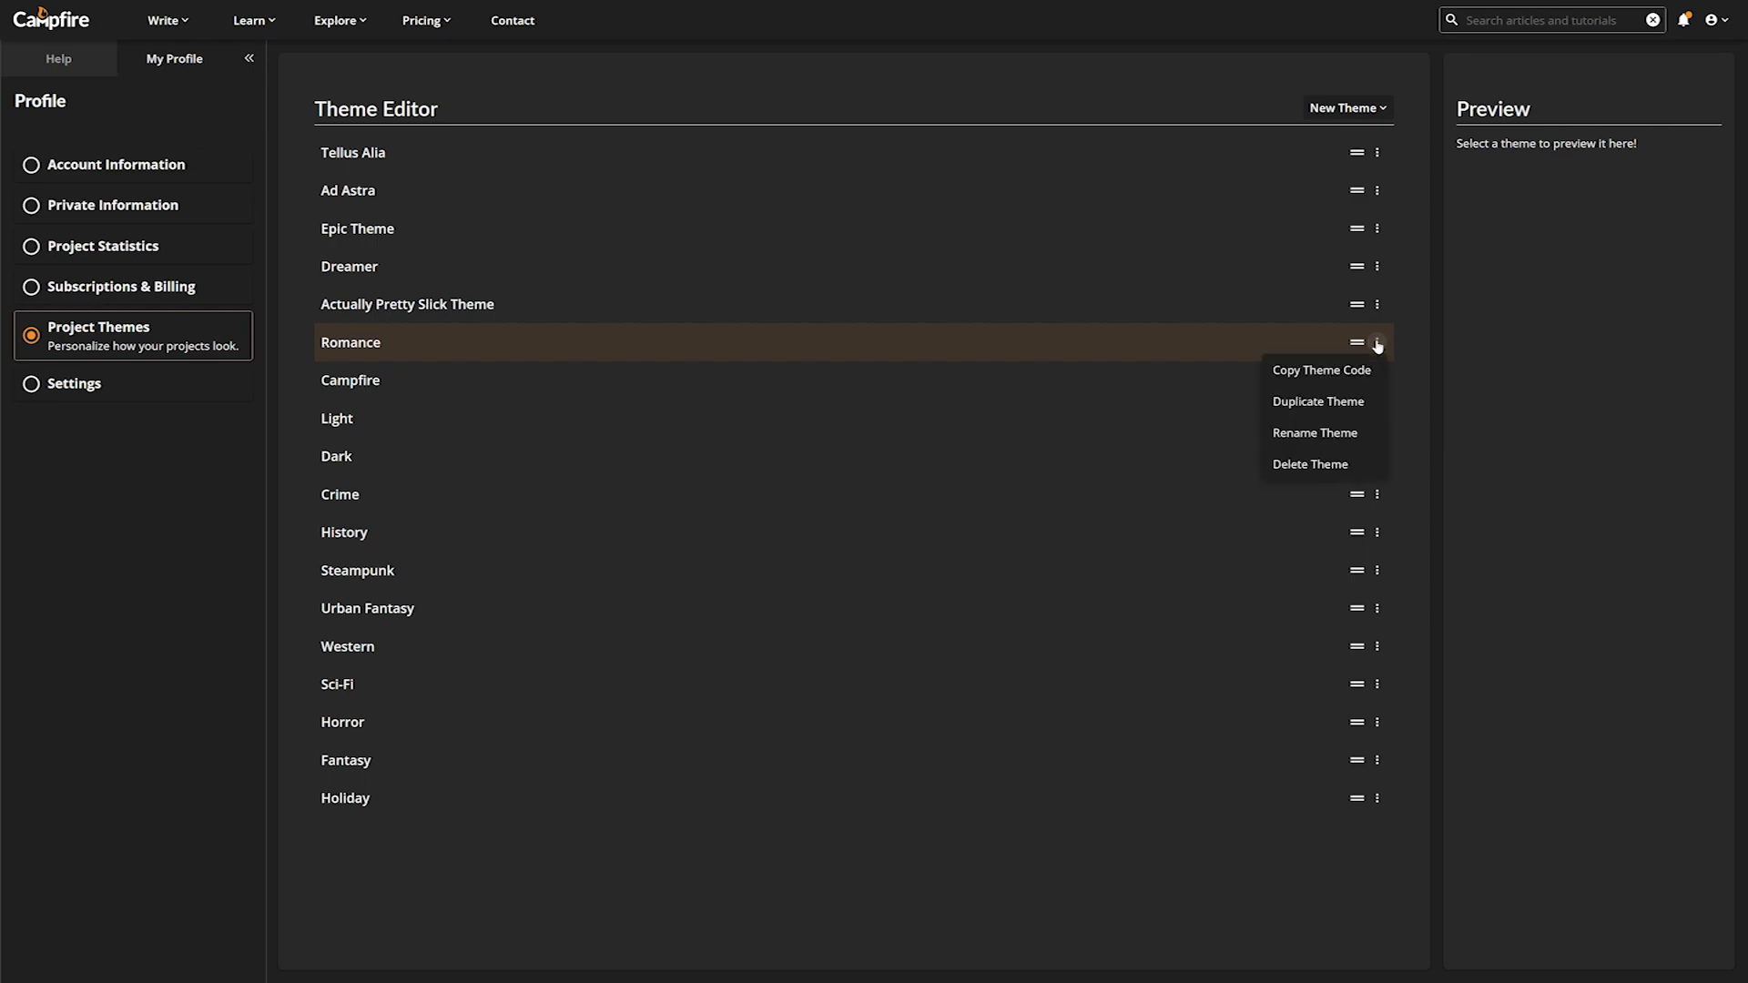
left_click(1360, 463)
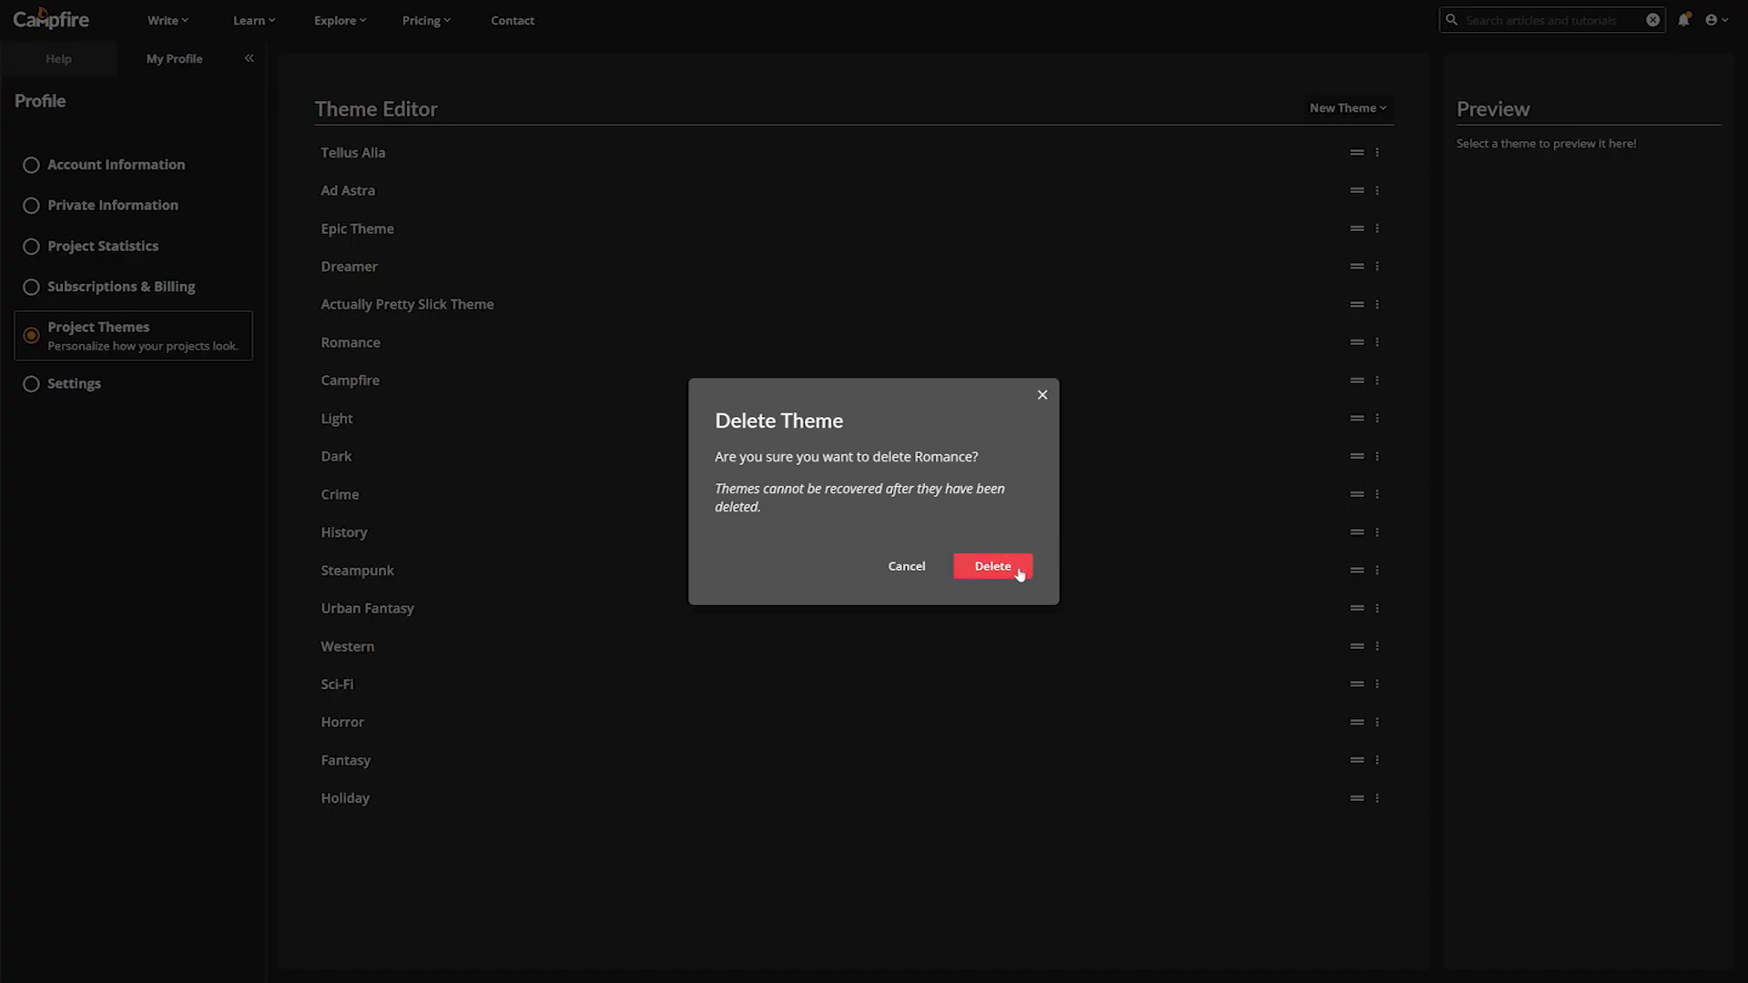
left_click(1020, 574)
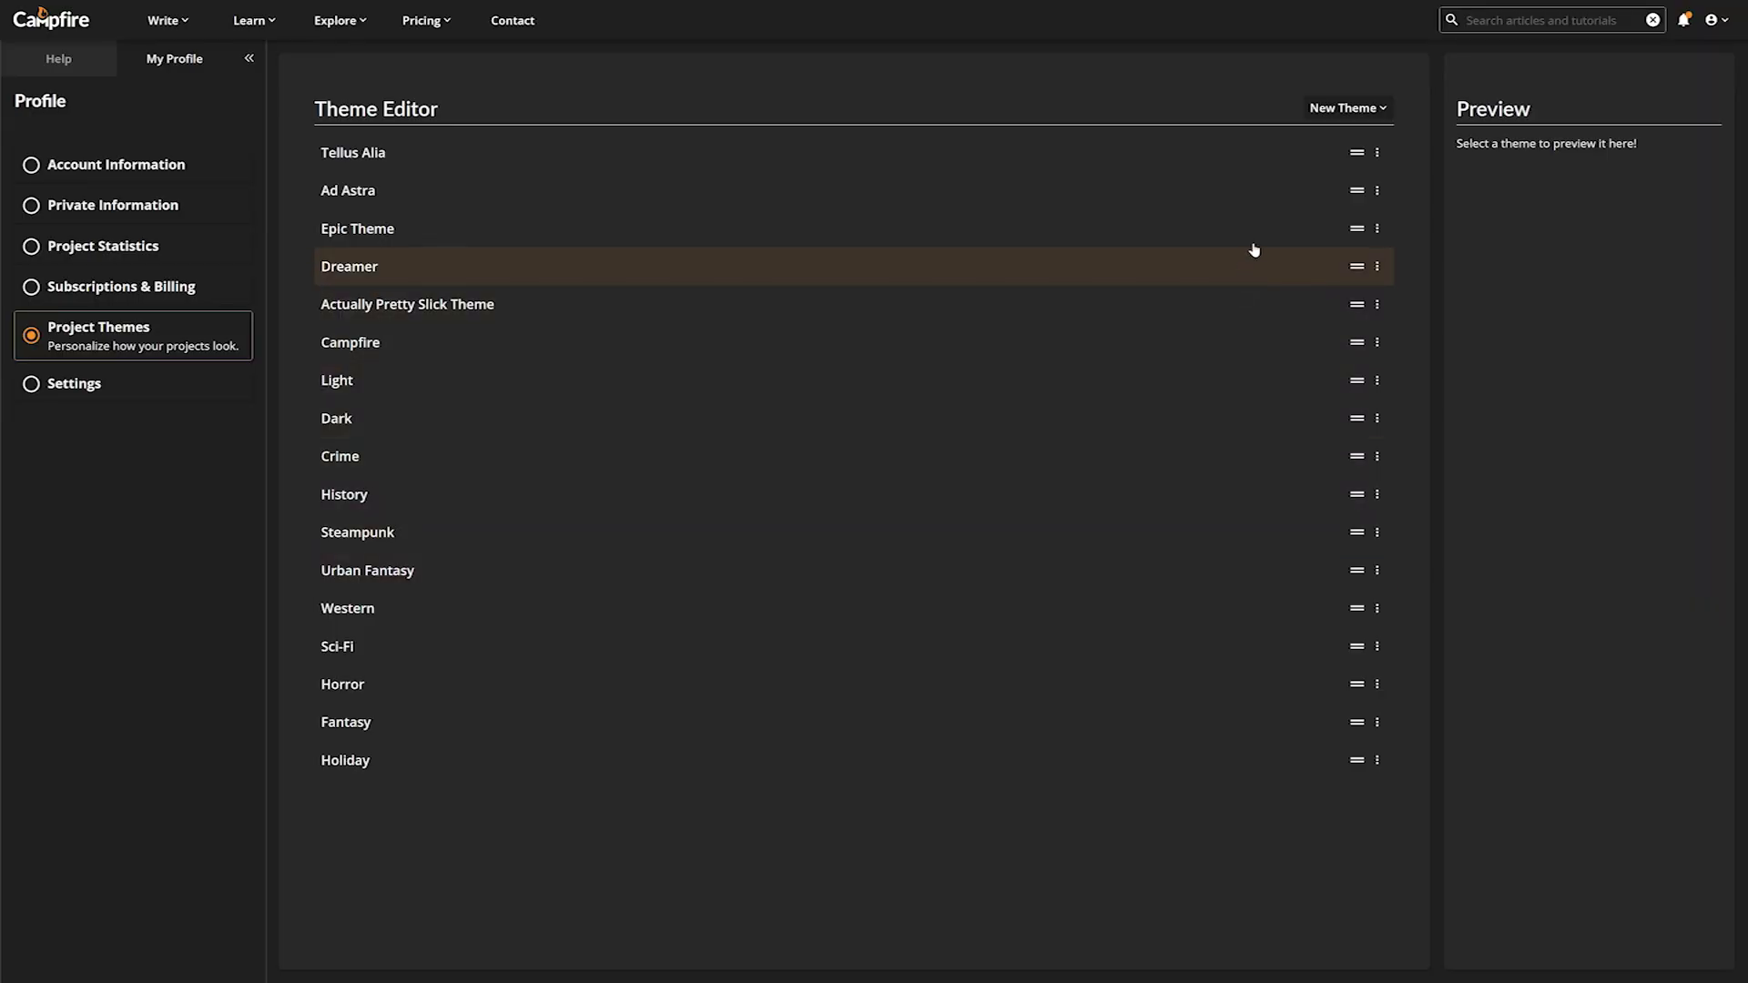
- Import a new theme by pasting the copied shared theme code and confirming
left_click(1383, 113)
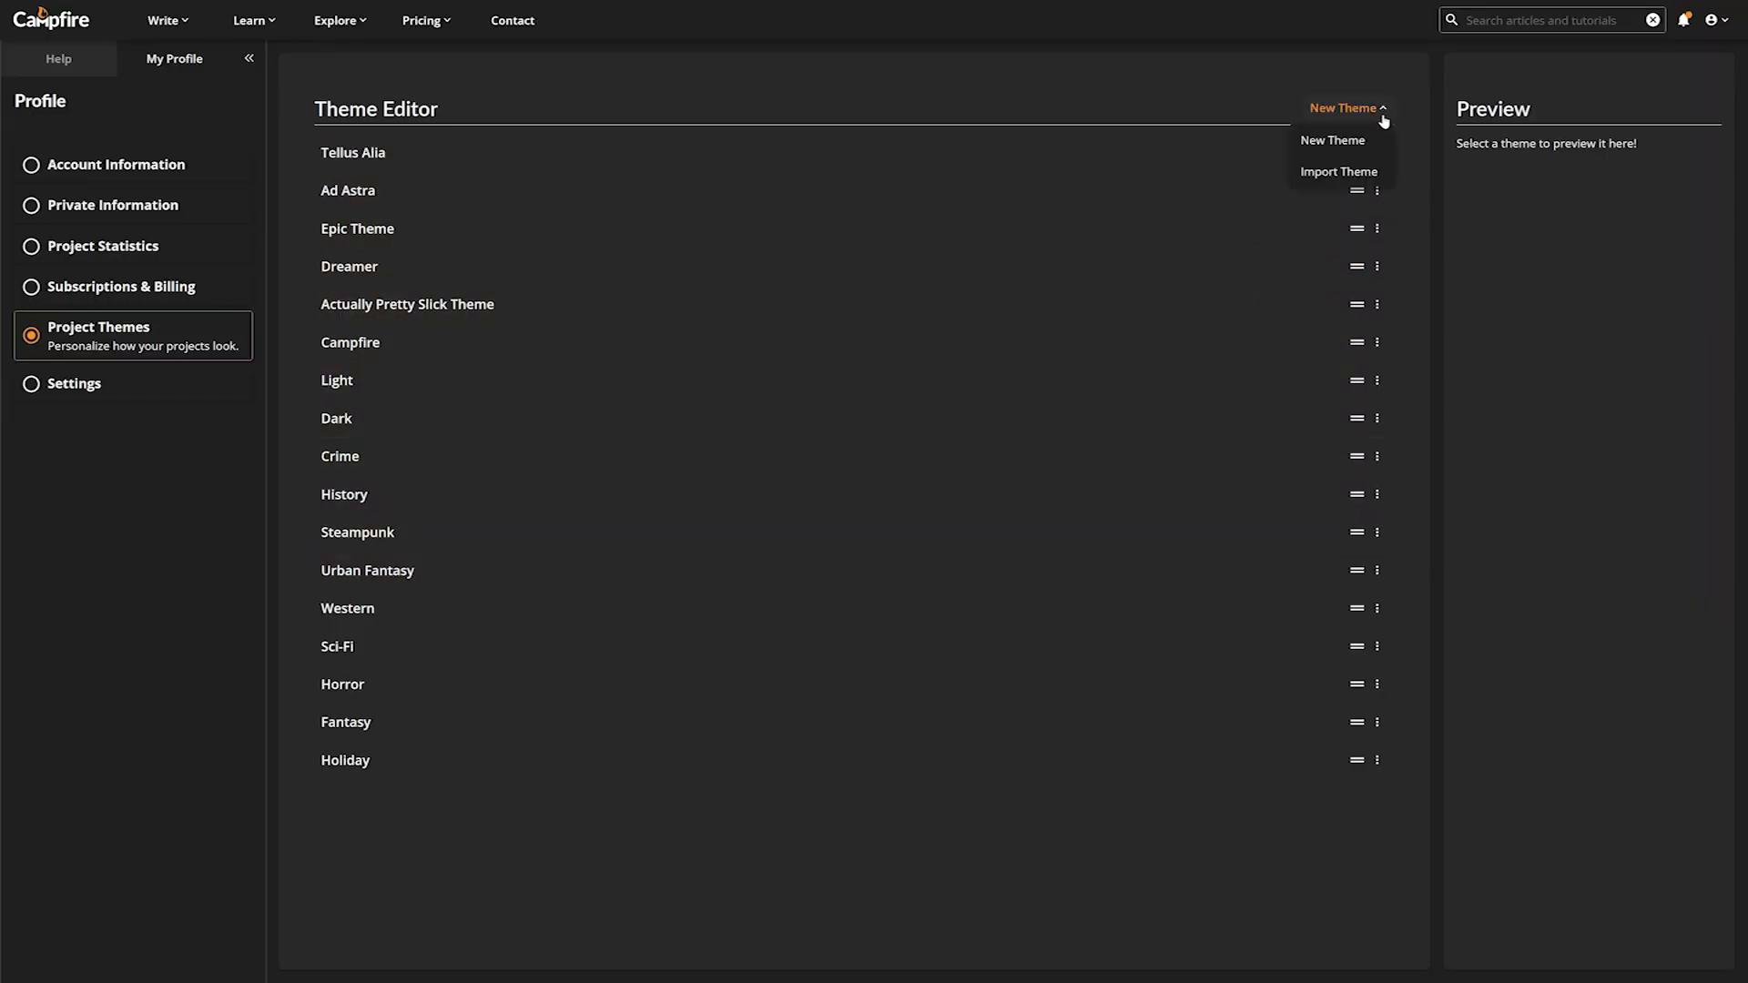
left_click(1375, 171)
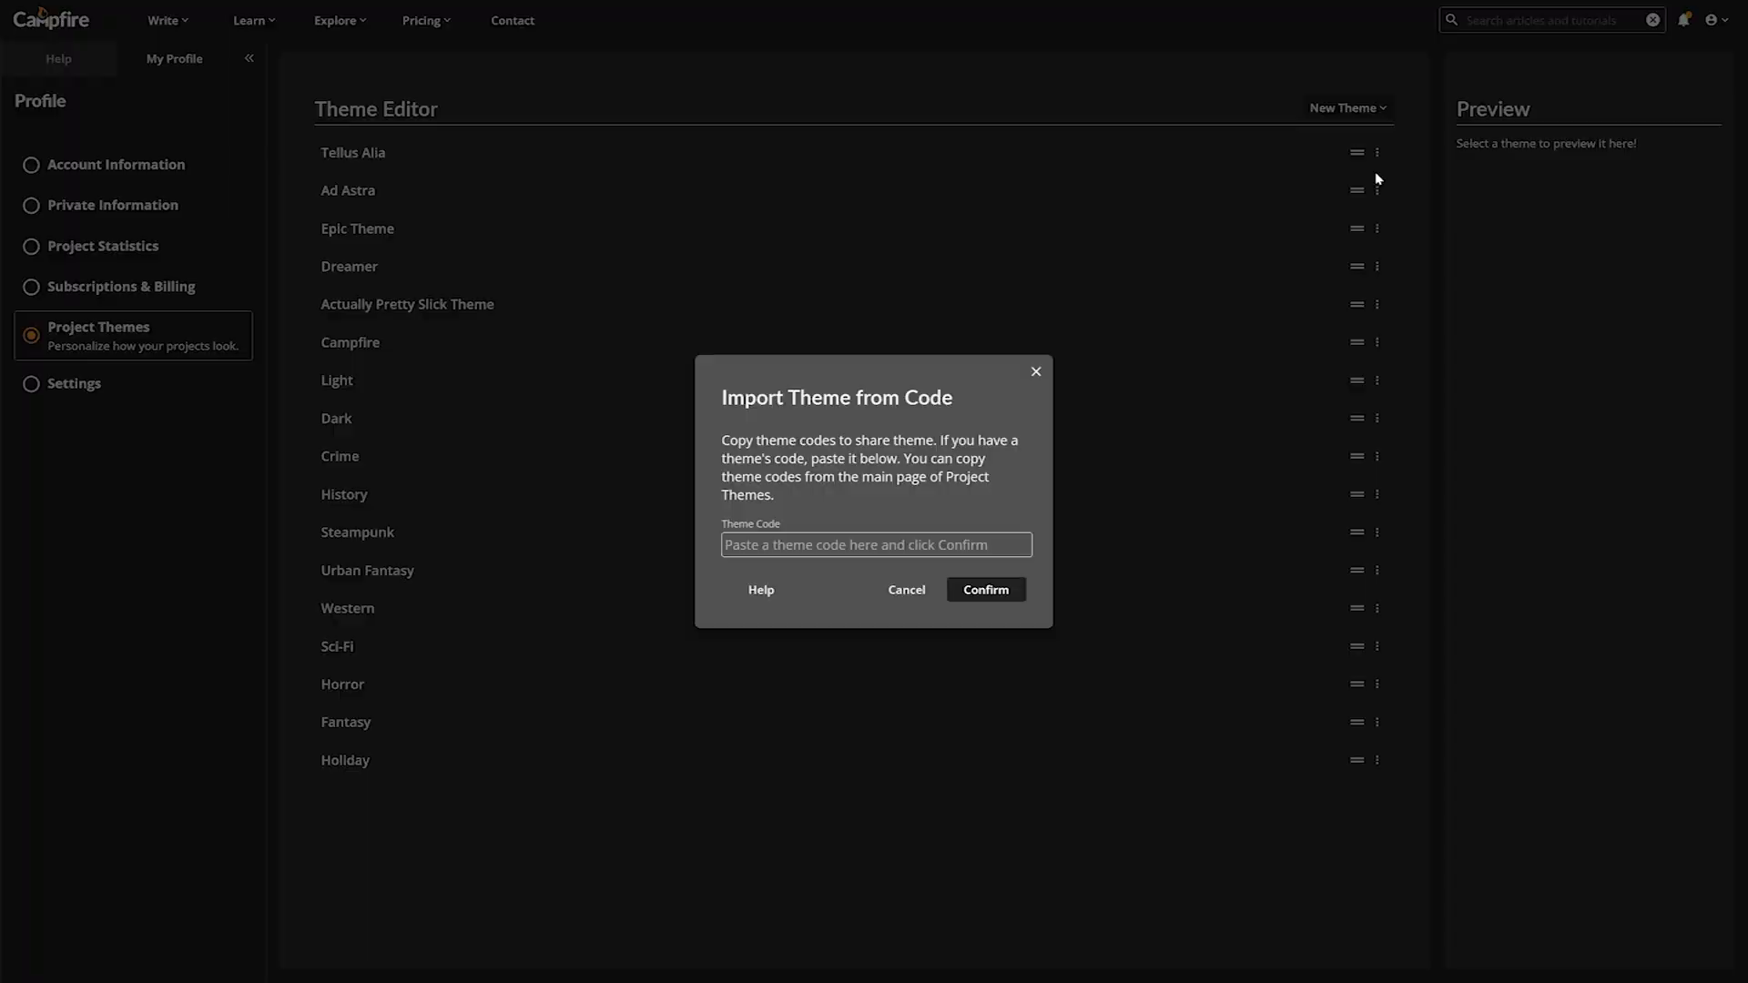
right_click(995, 551)
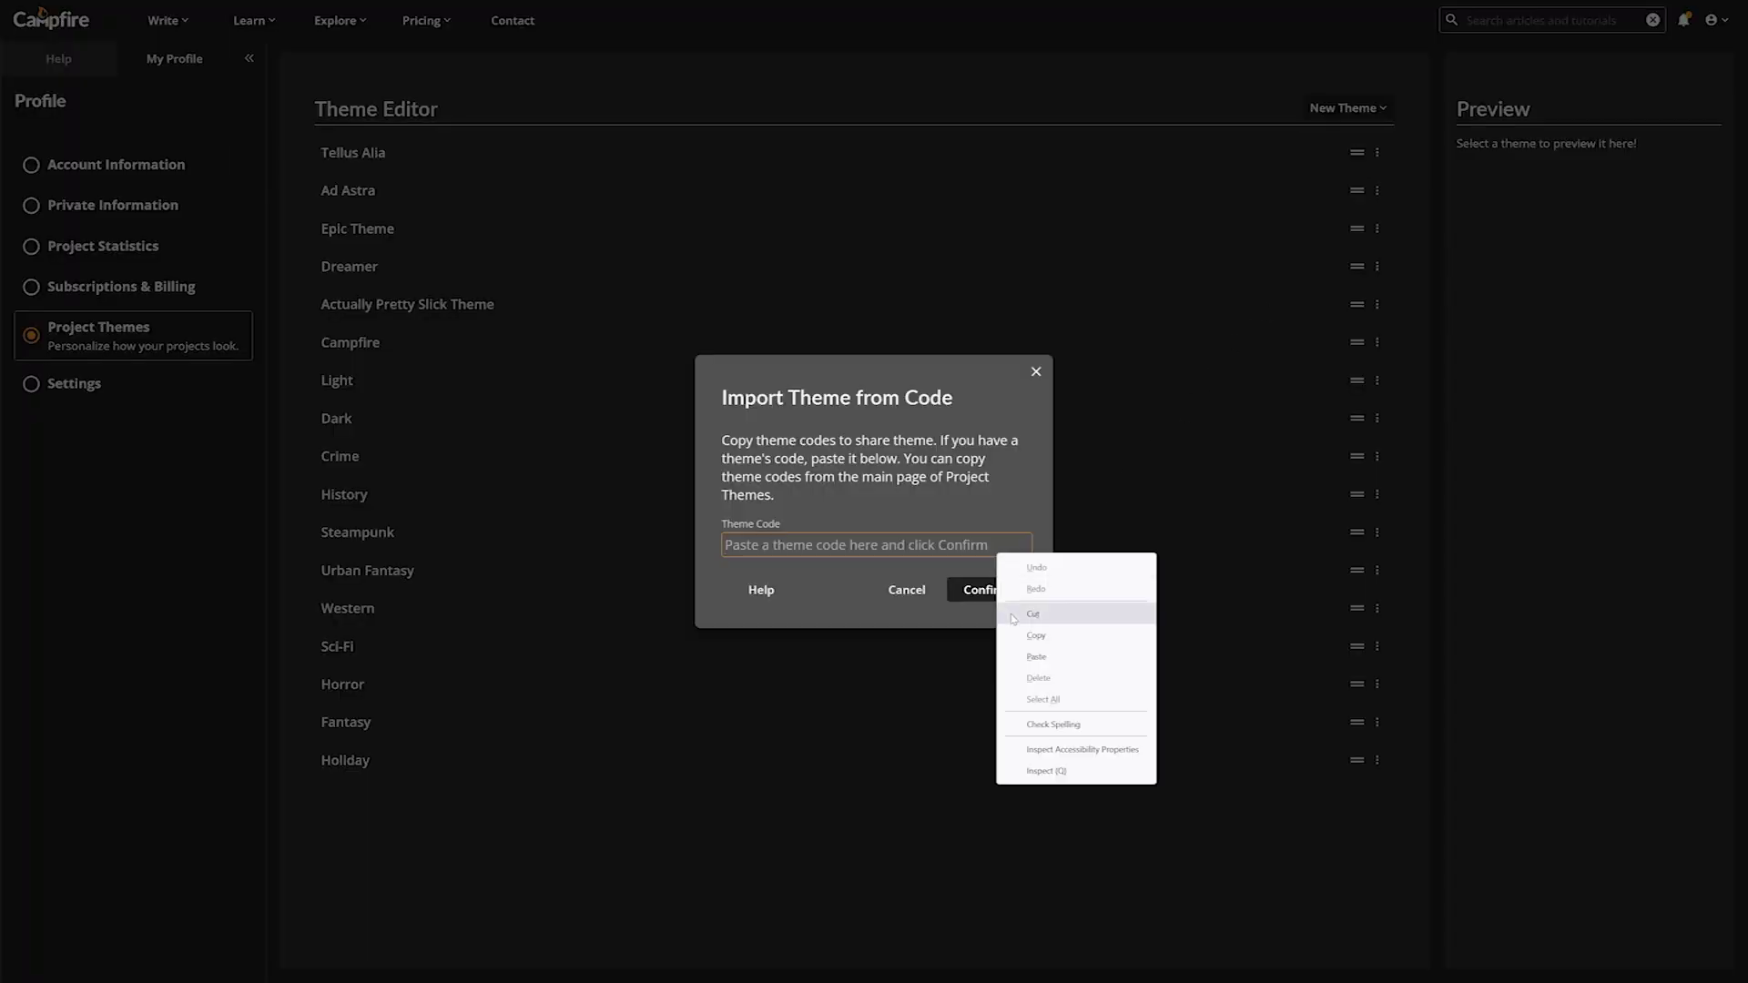
left_click(1009, 650)
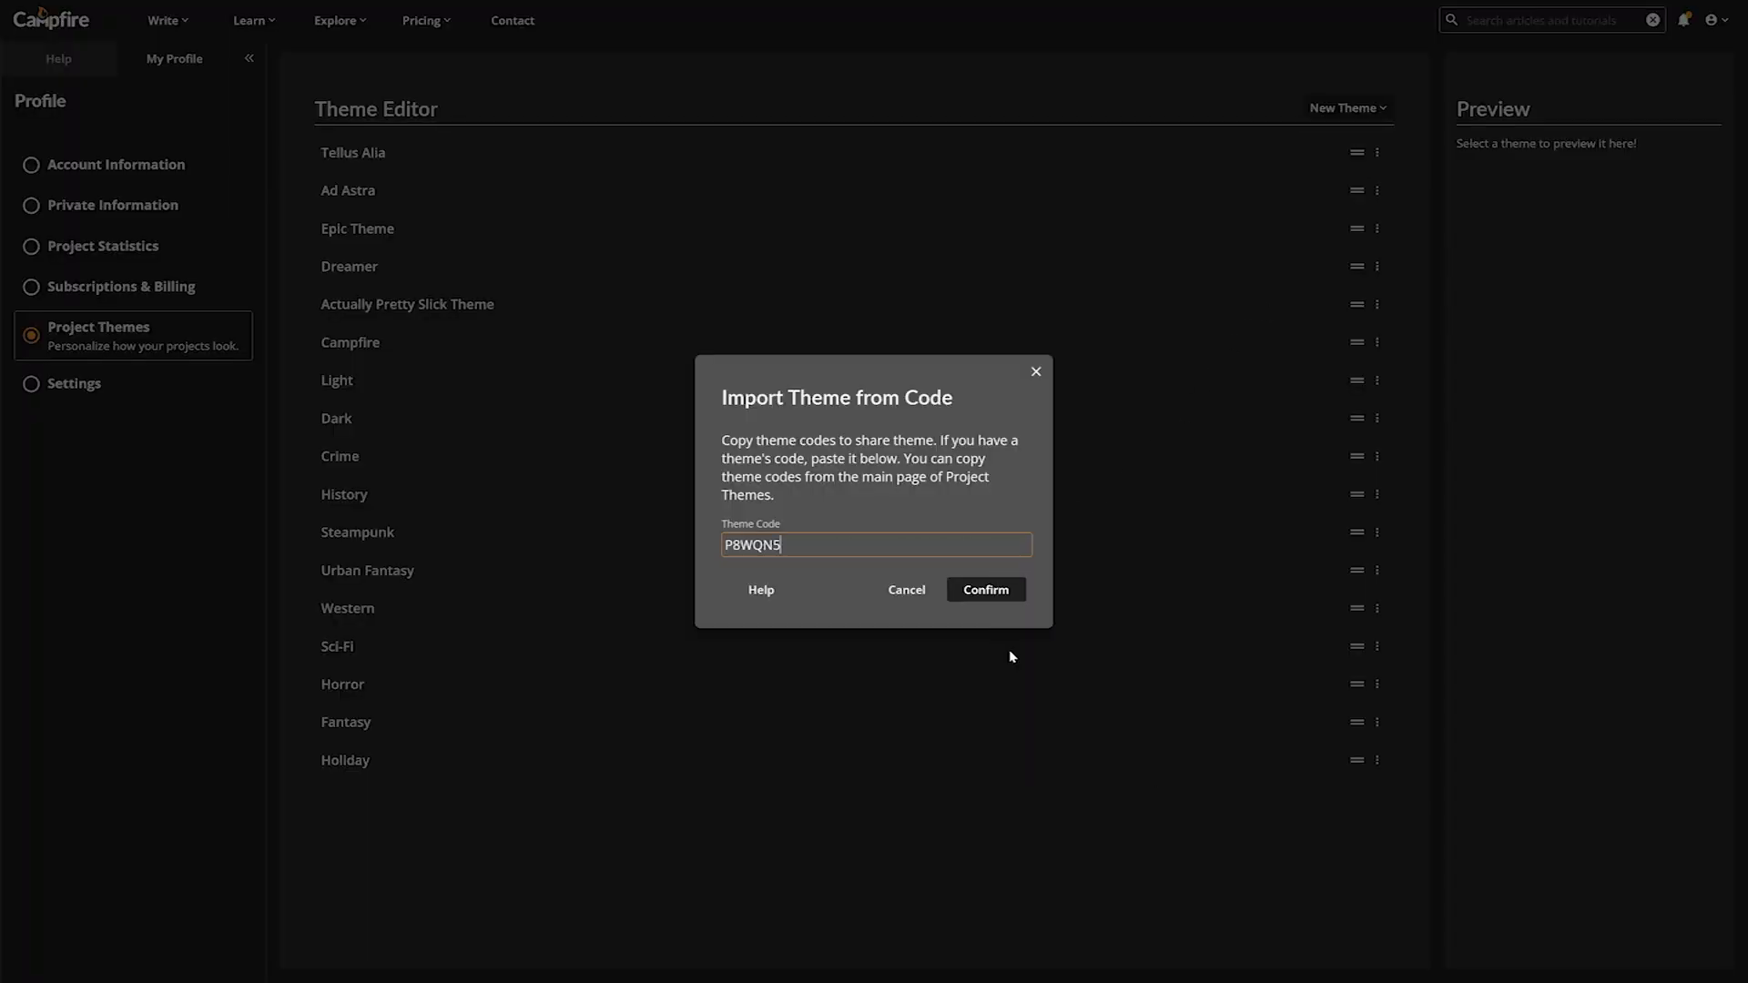
left_click(1003, 593)
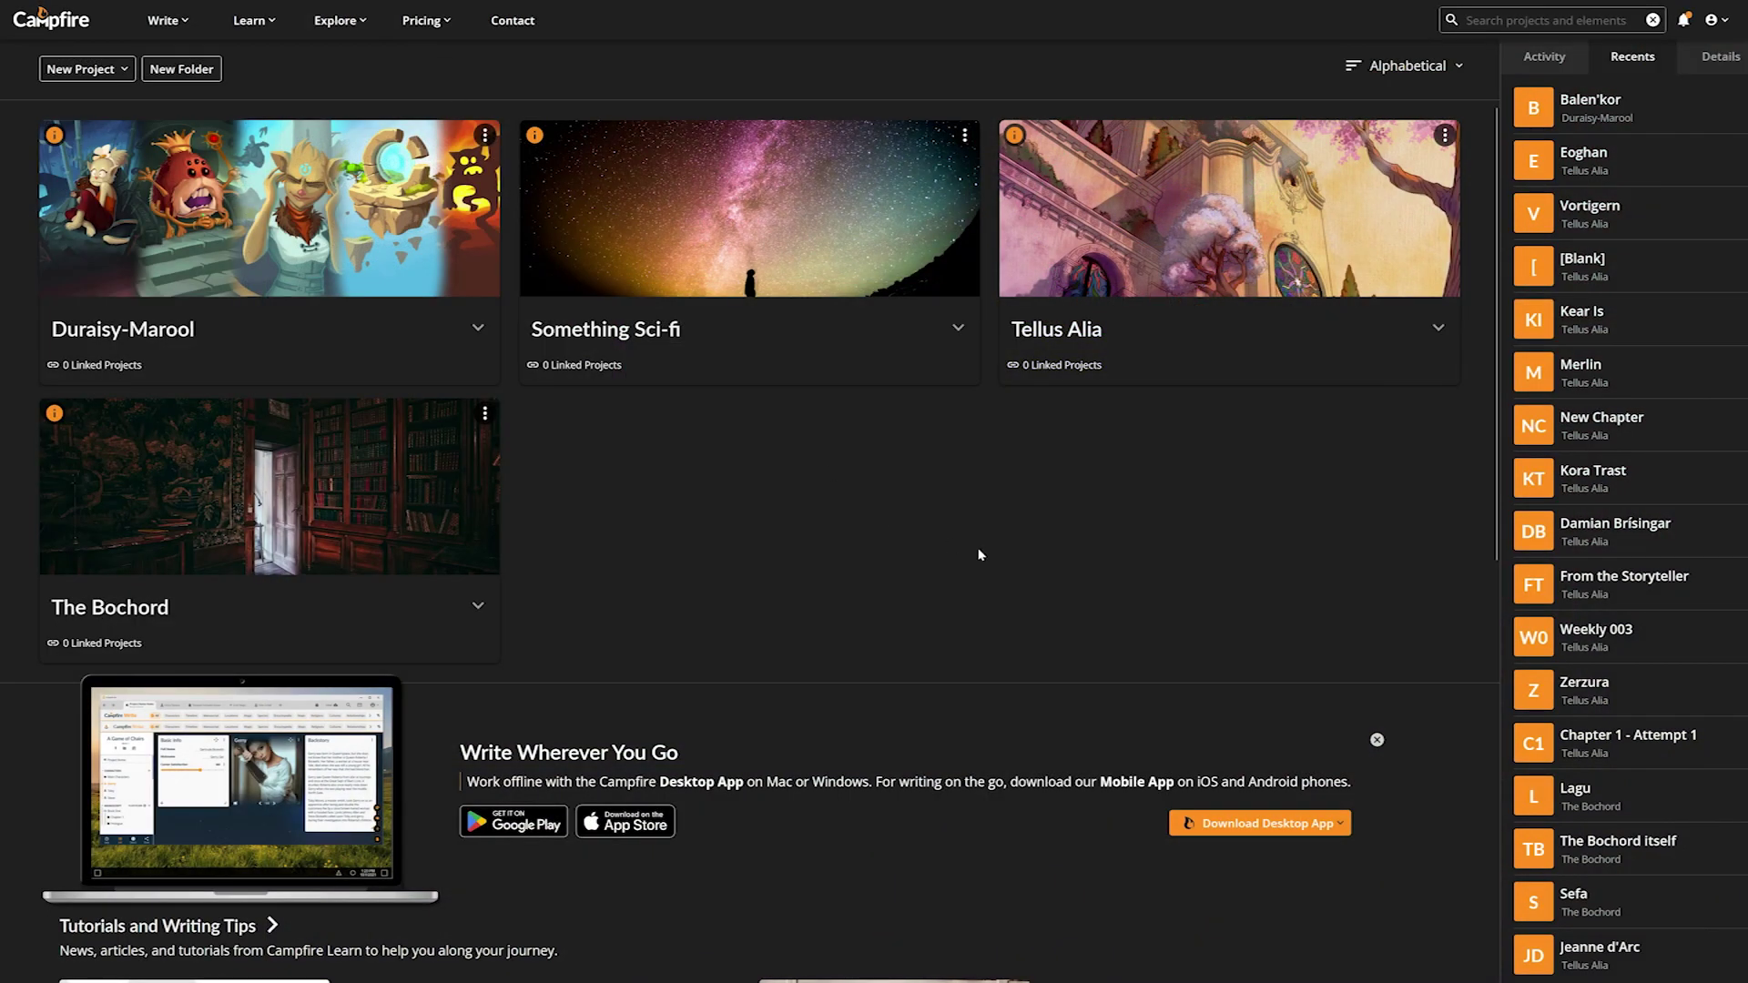
- Copy Actually Pretty Slick Theme's share code to the clipboard from the Project Themes list
left_click(1713, 20)
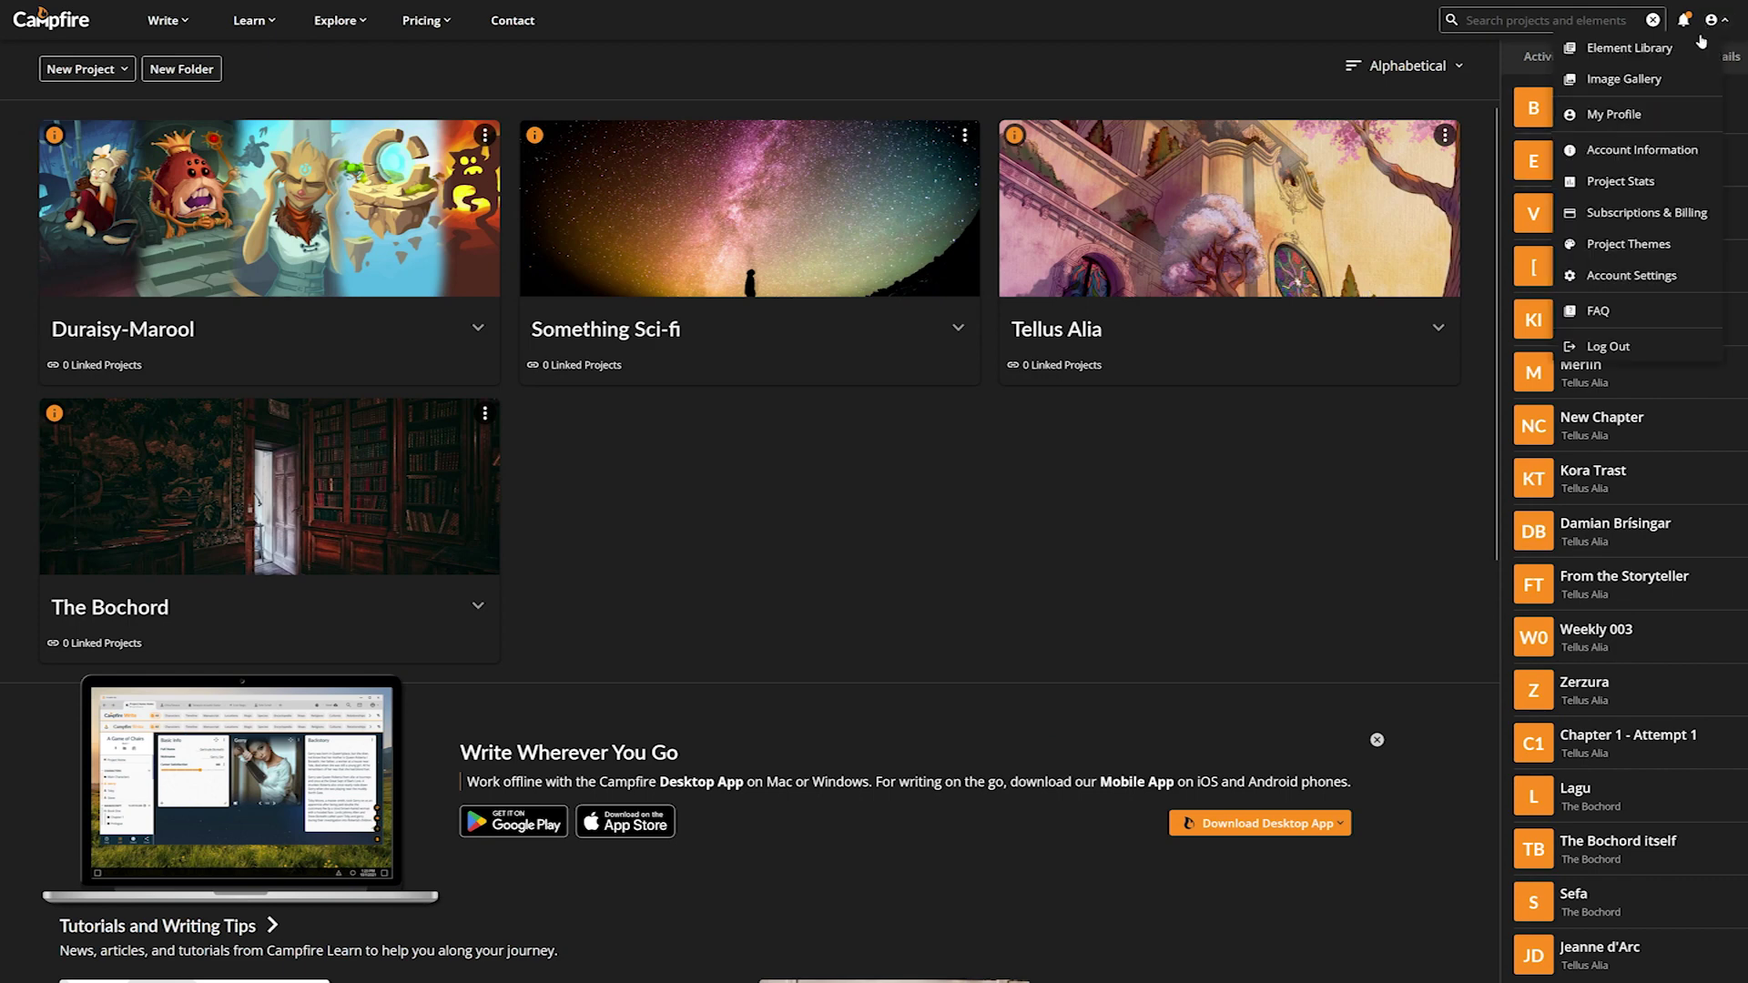
left_click(1634, 244)
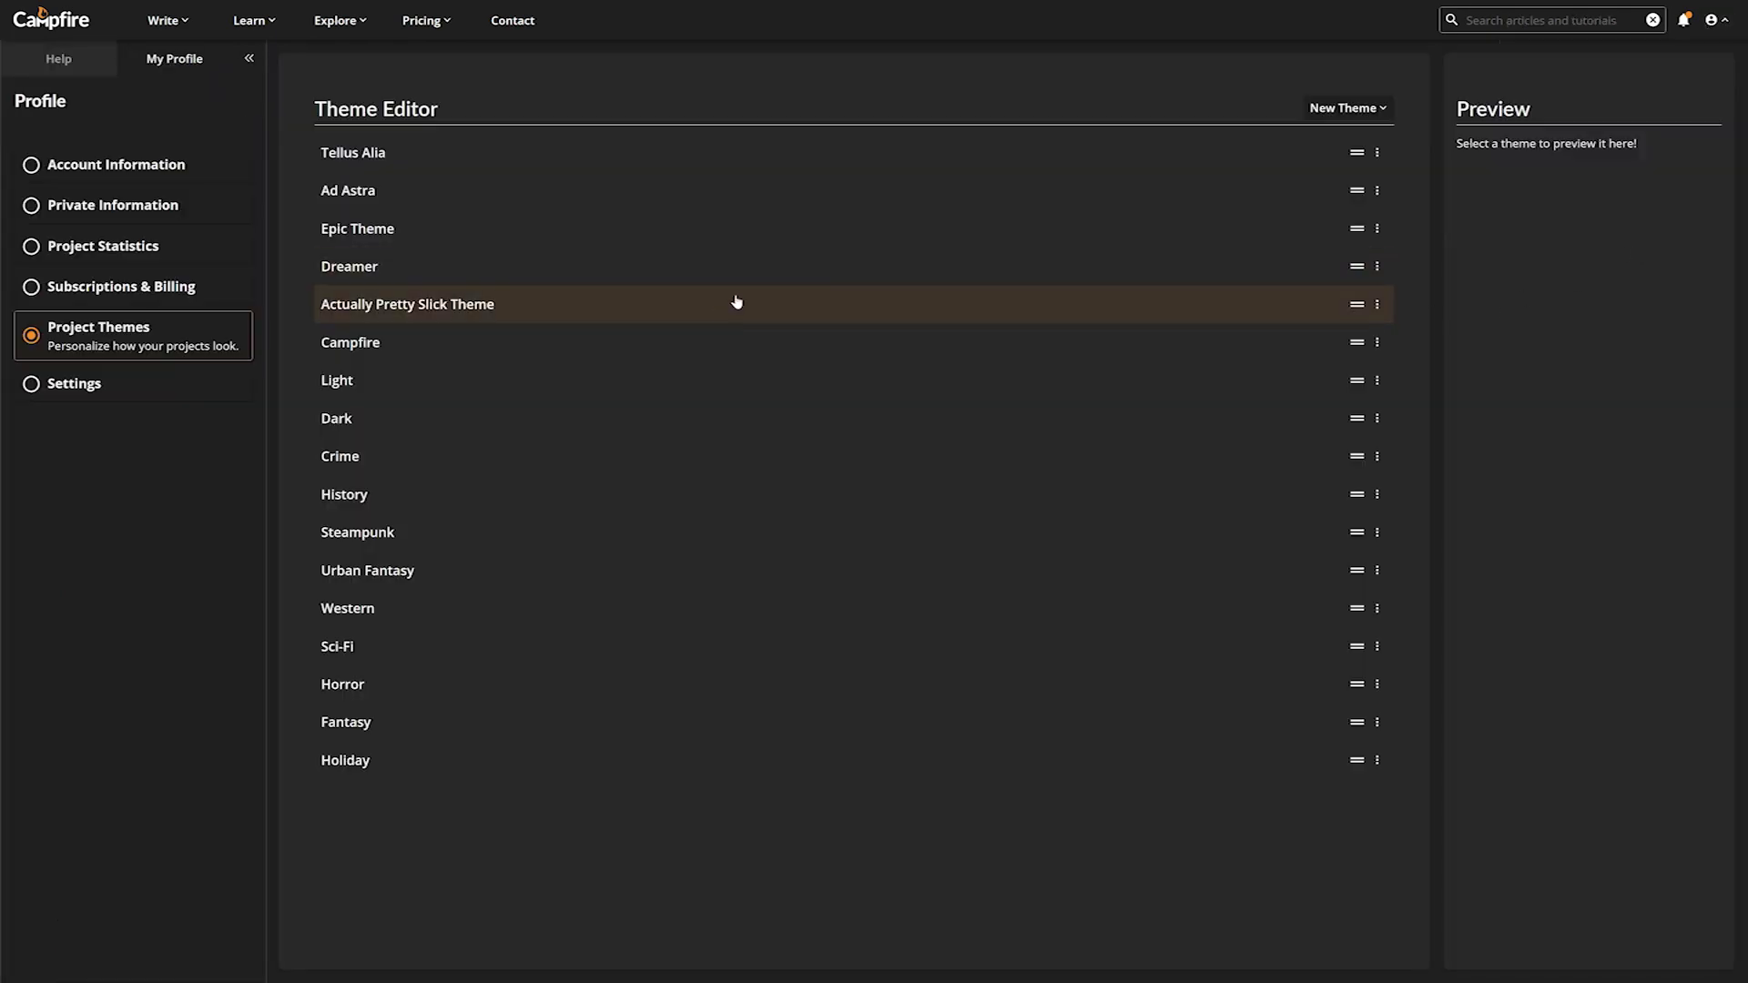
left_click(1379, 305)
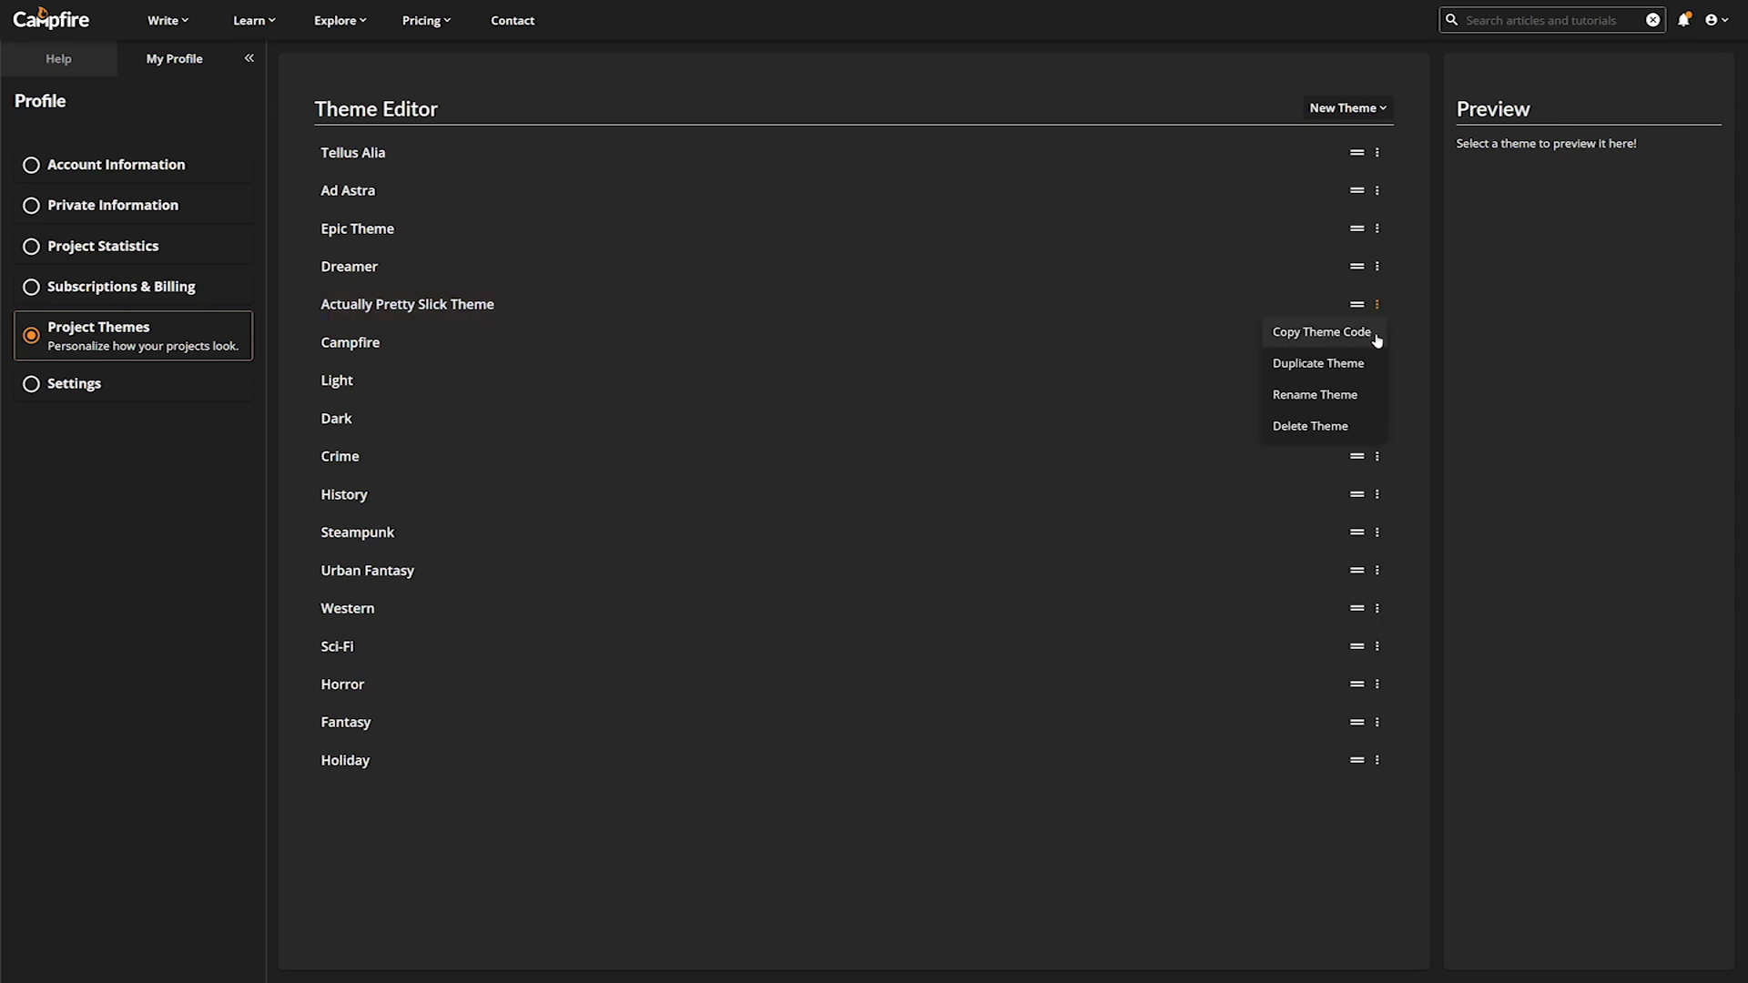
left_click(1377, 340)
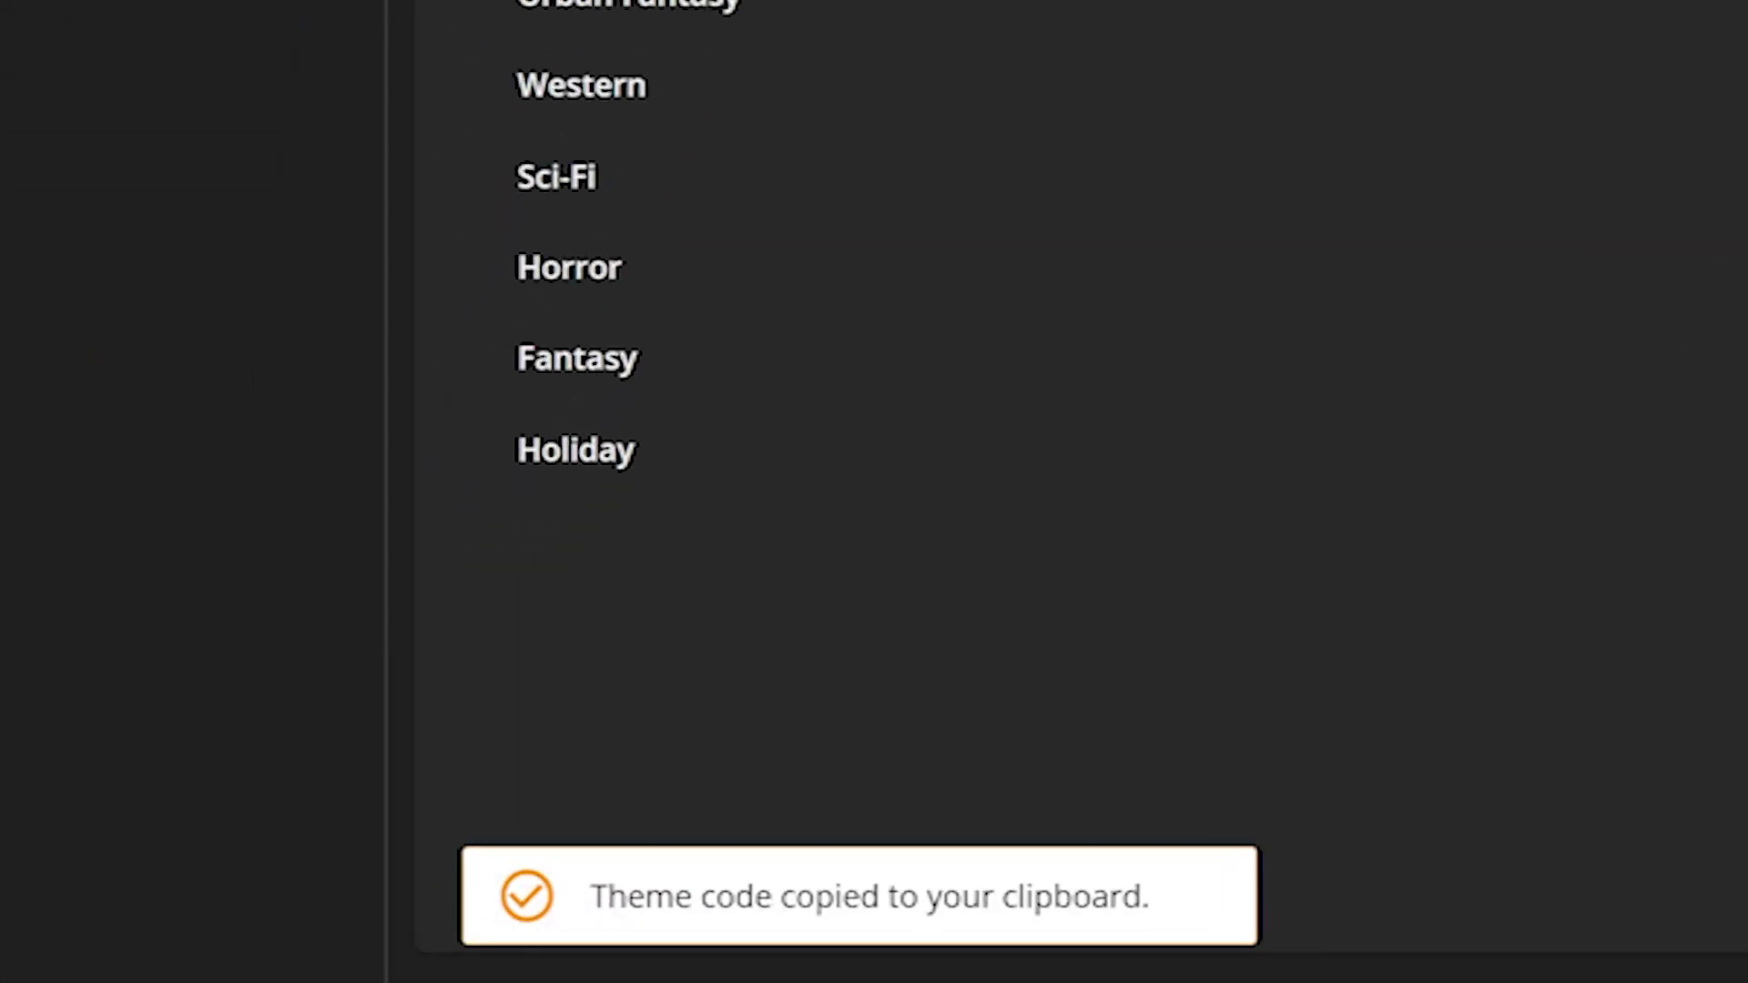